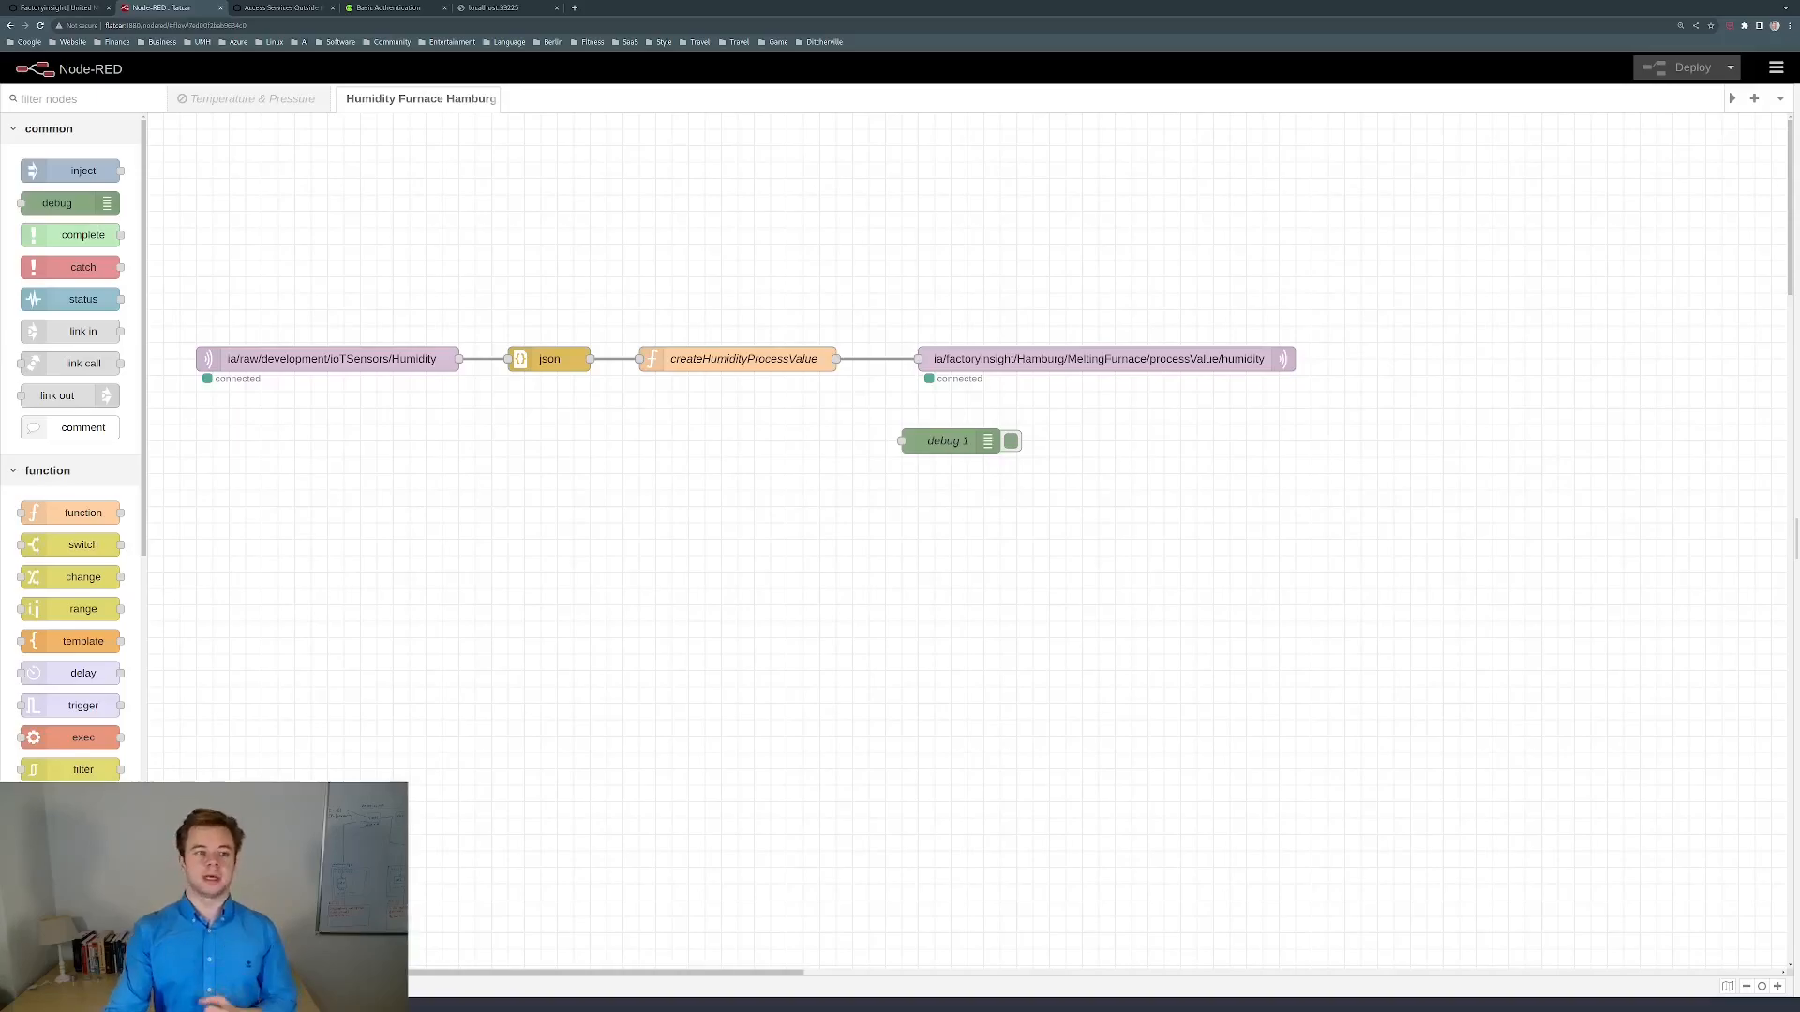
# Switch to the Factoryinsight documentation page and review its introduction and list of API endpoints.
pyautogui.click(60, 7)
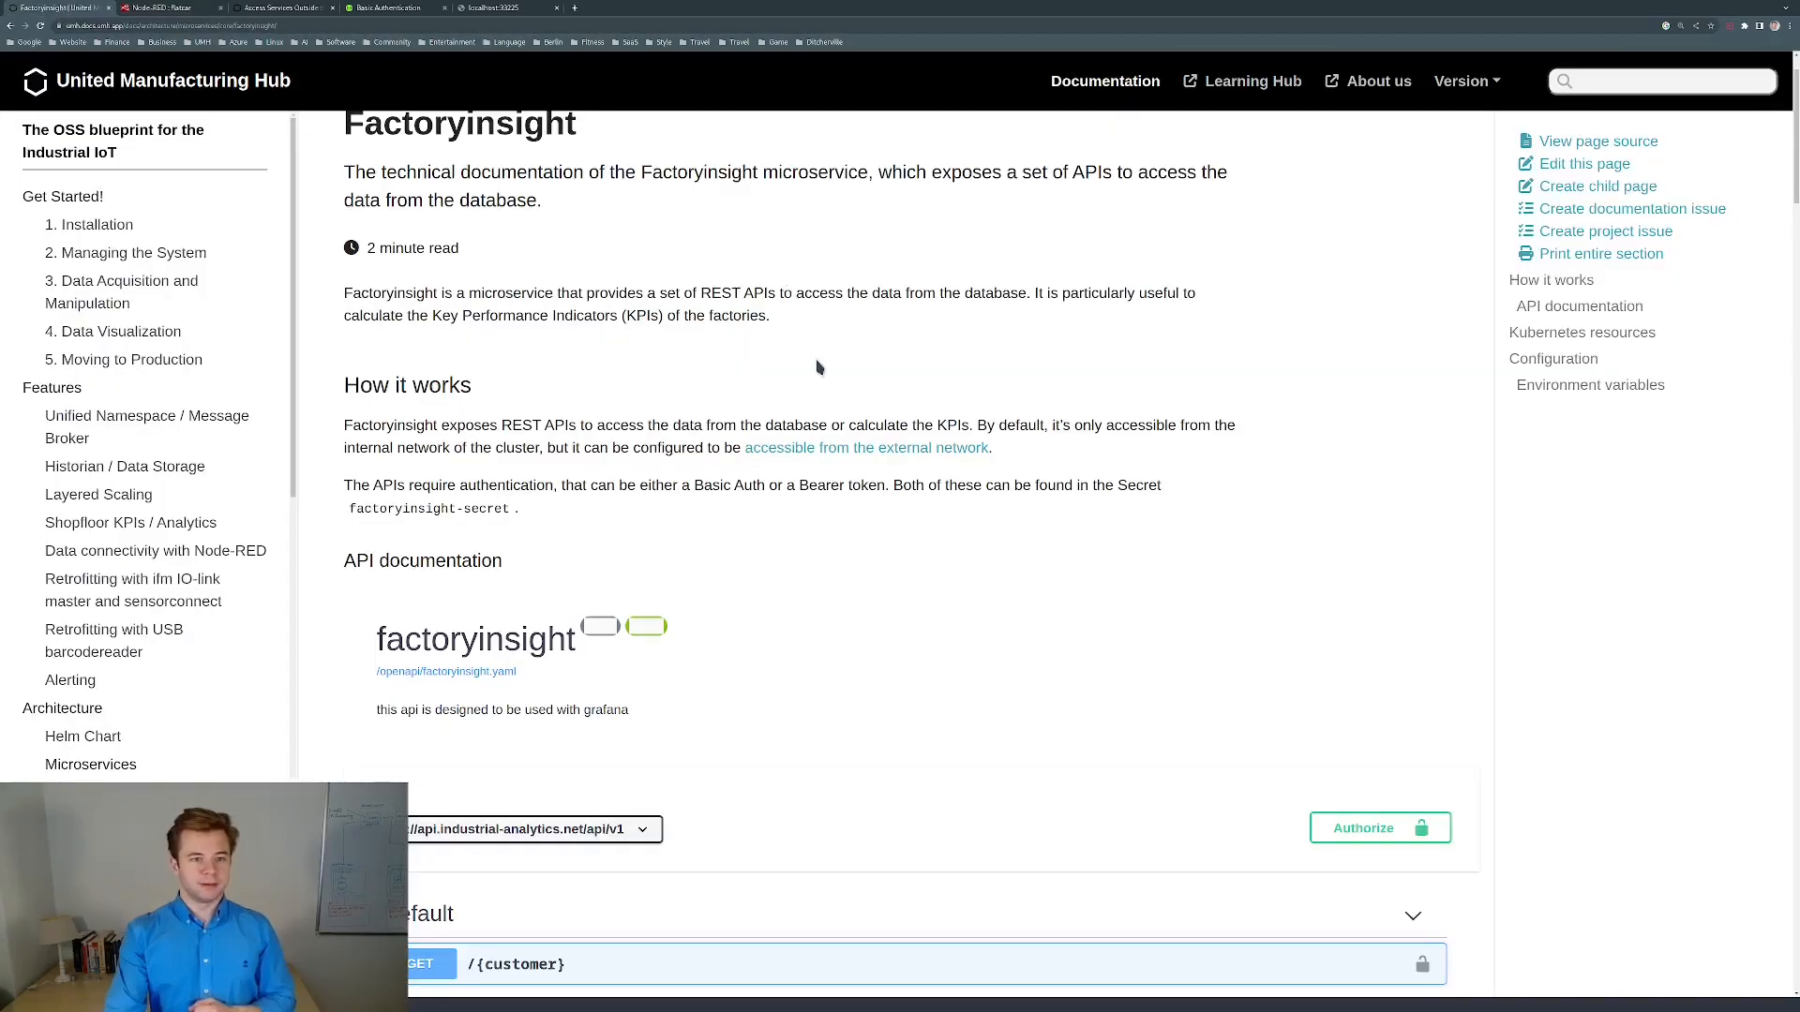
pyautogui.scroll(1, 844, 364)
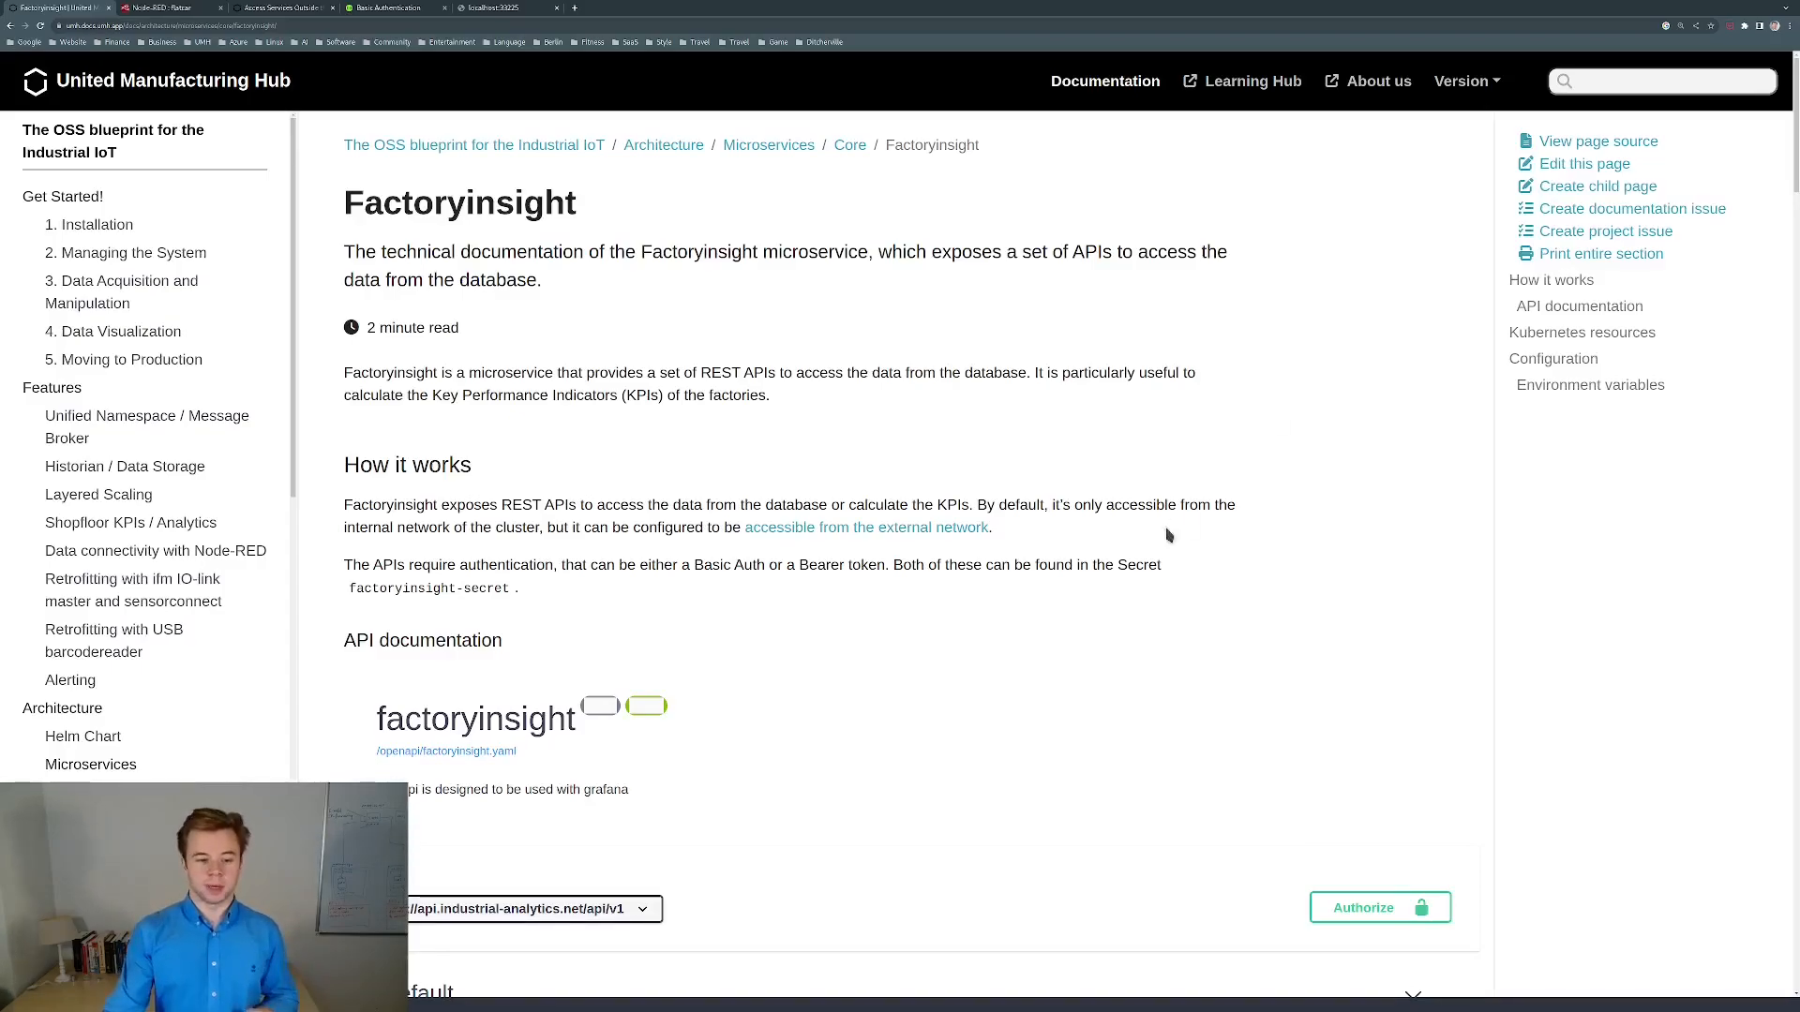
pyautogui.scroll(-1, 1184, 542)
pyautogui.scroll(-4, 1184, 542)
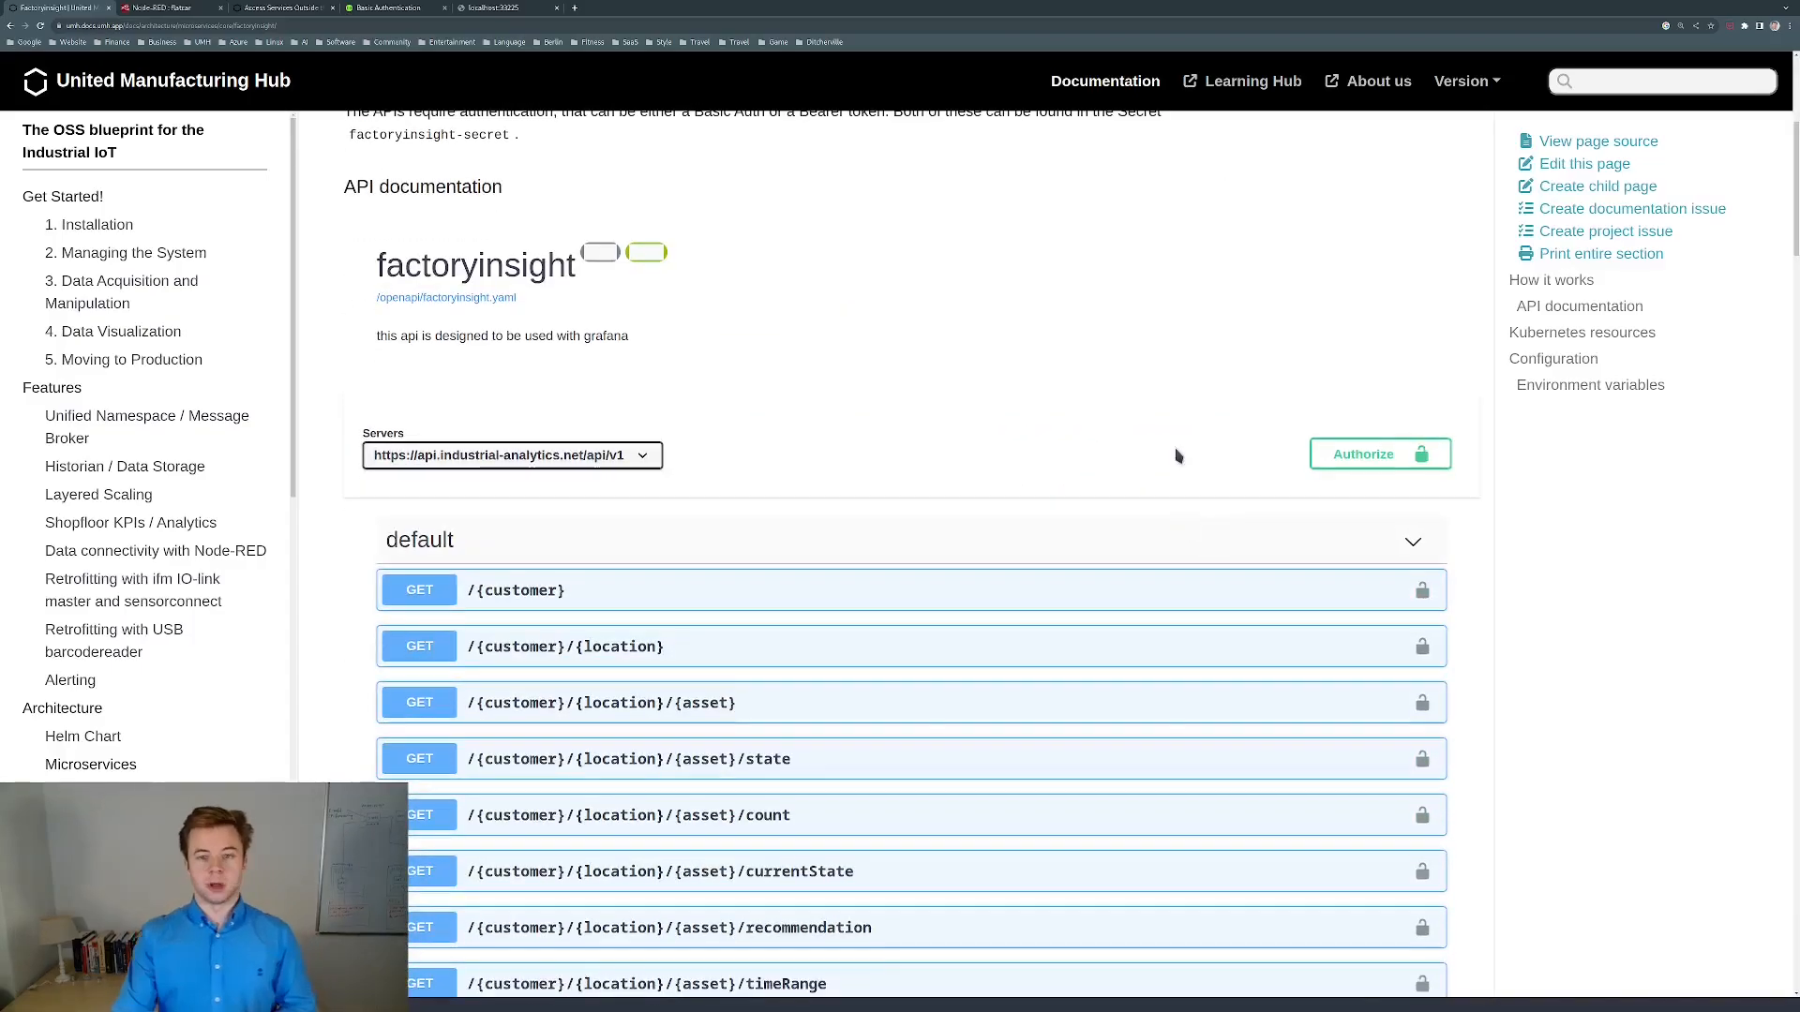
pyautogui.scroll(-7, 1190, 487)
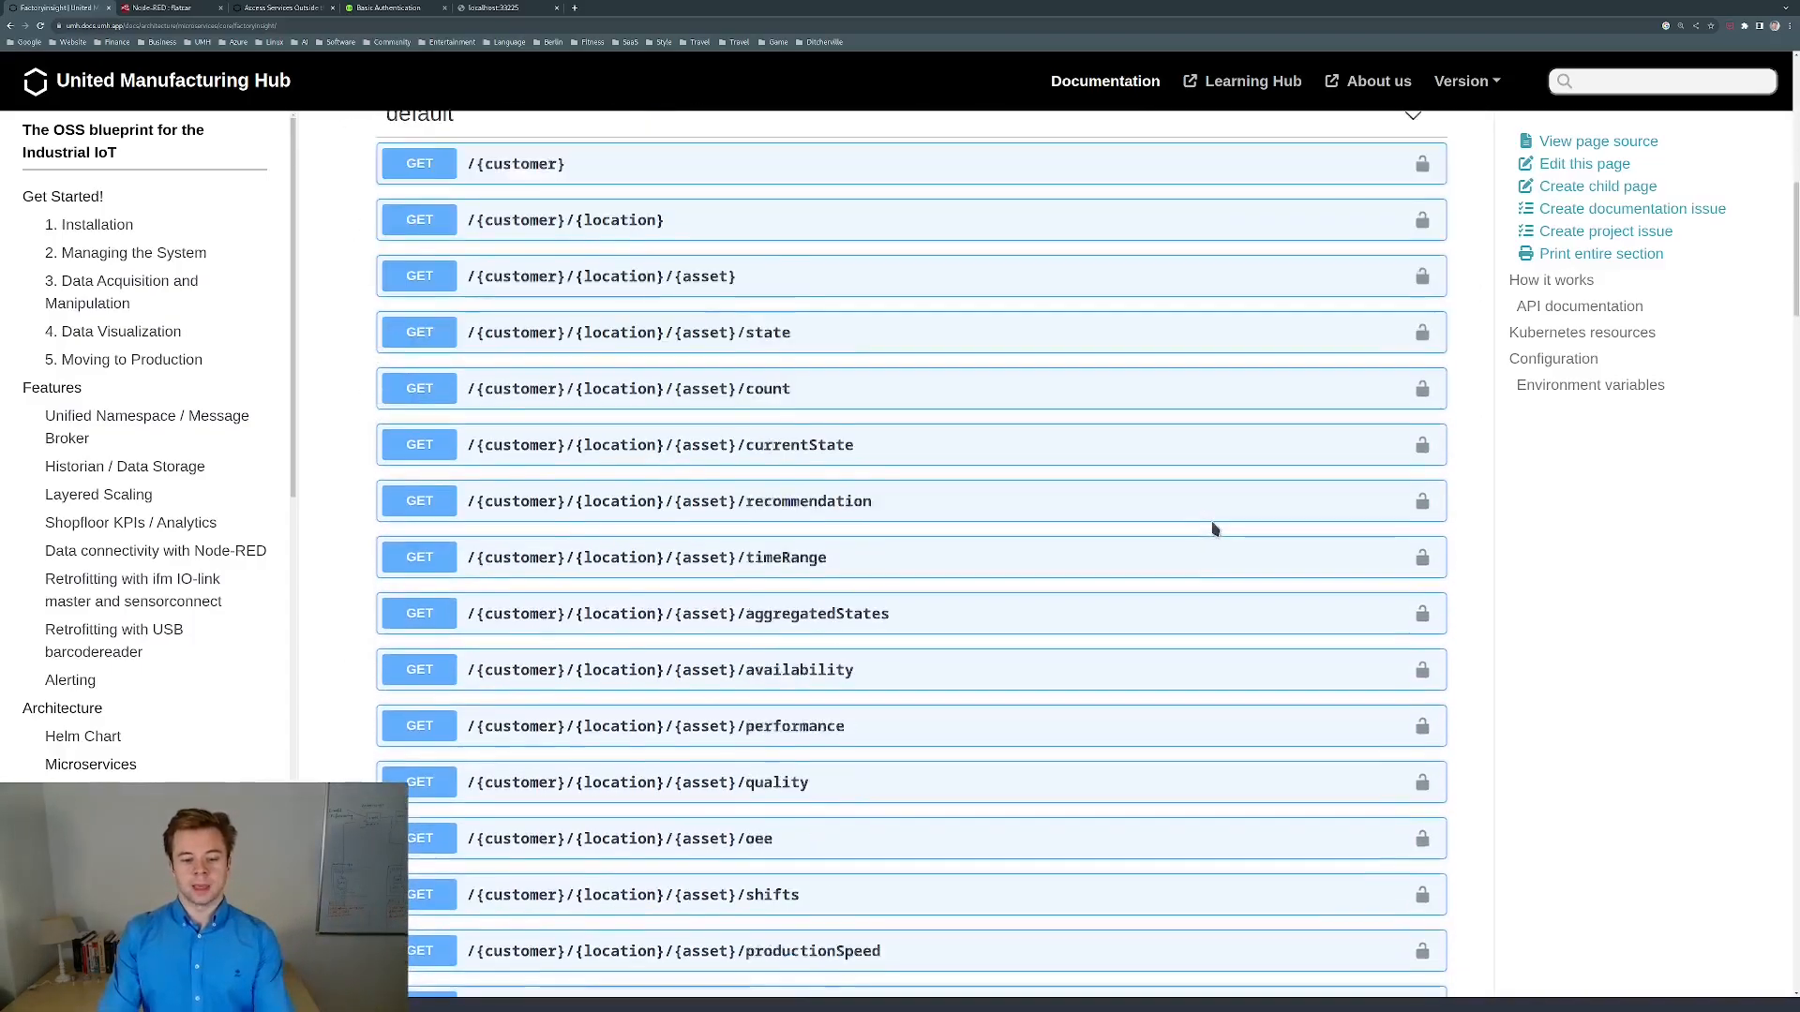
pyautogui.scroll(-1, 1211, 535)
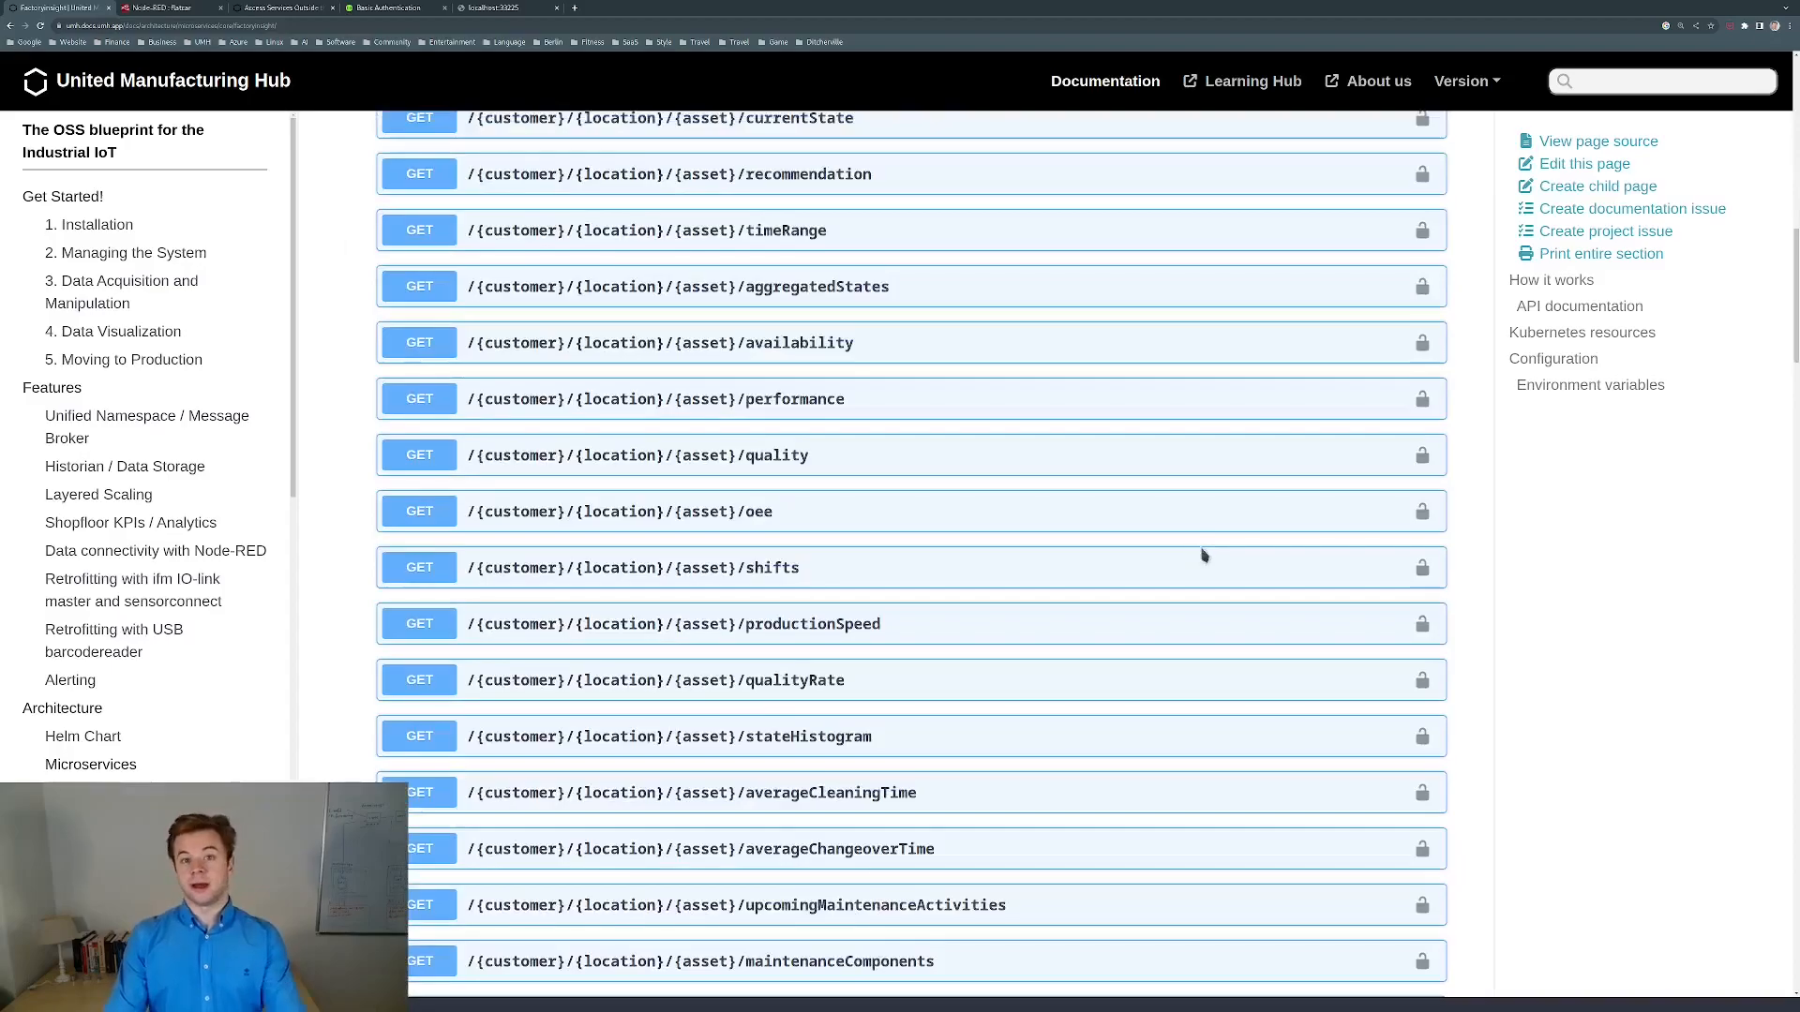
# Examine the required parameters of the /{customer}/{location}/{asset}/oee endpoint, and collapse its details when finished.
pyautogui.click(1205, 521)
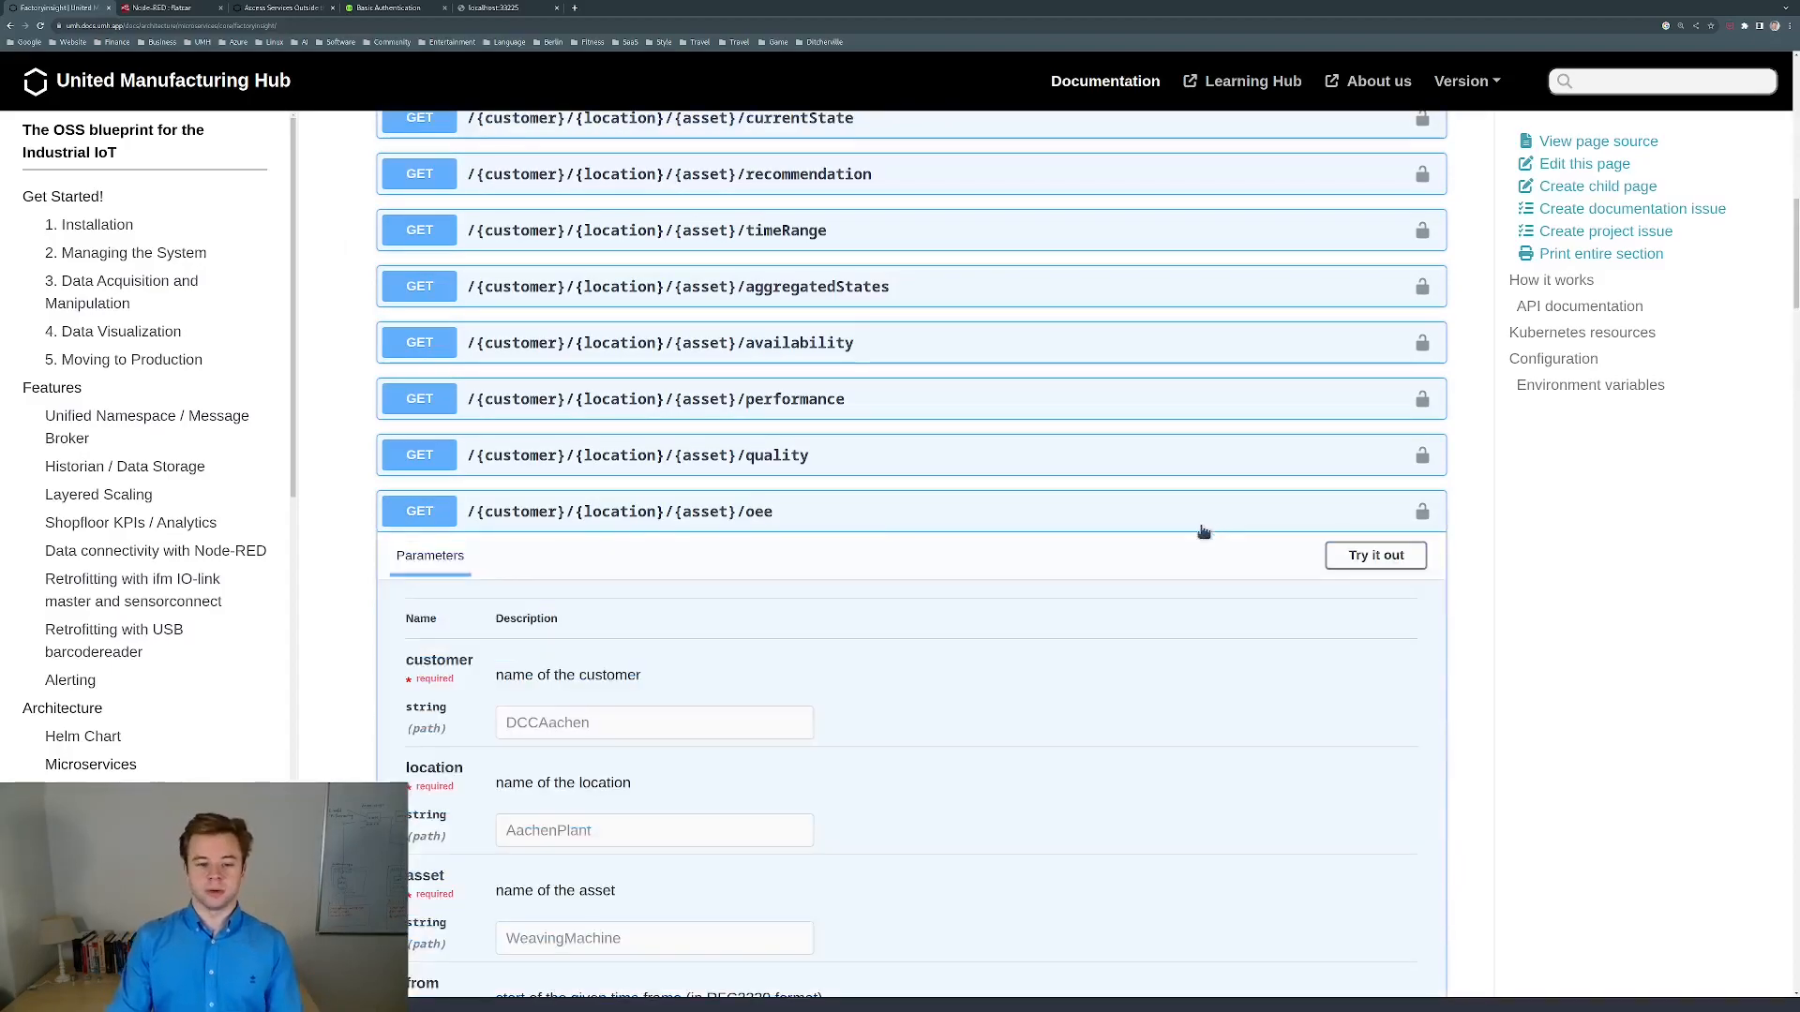
pyautogui.scroll(-1, 1236, 691)
pyautogui.scroll(-1, 1235, 691)
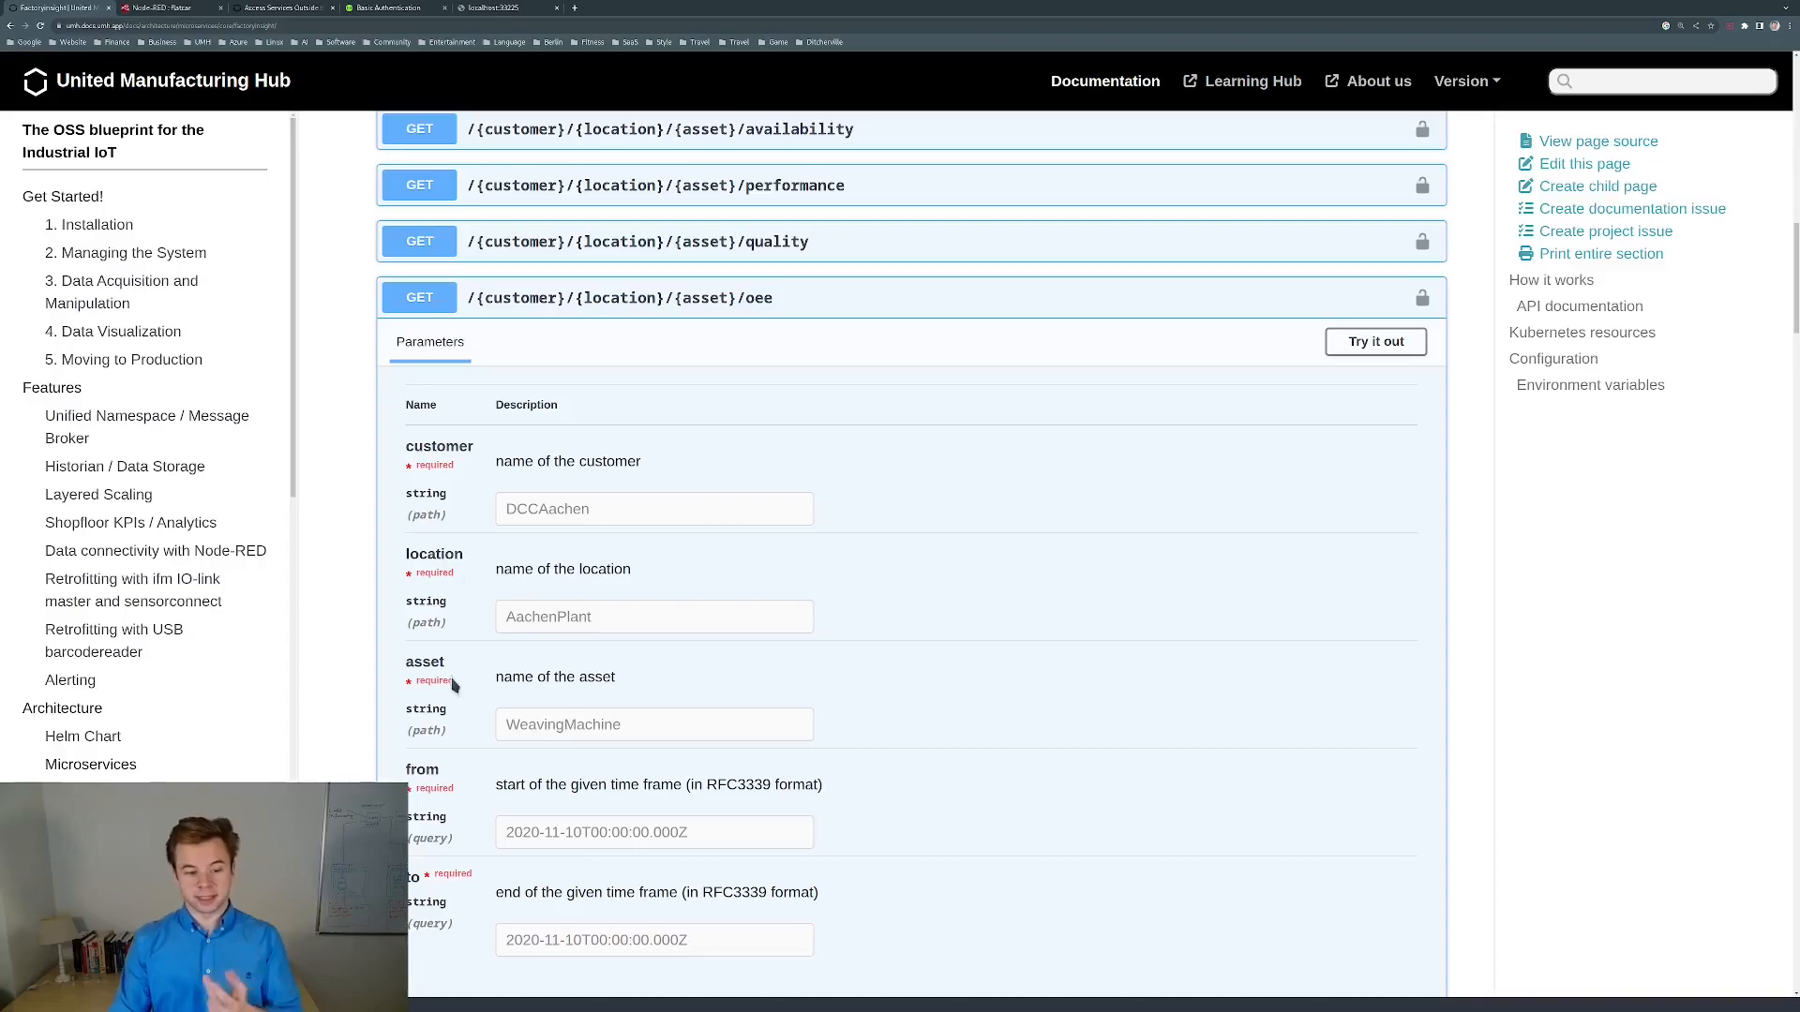
pyautogui.scroll(-1, 574, 783)
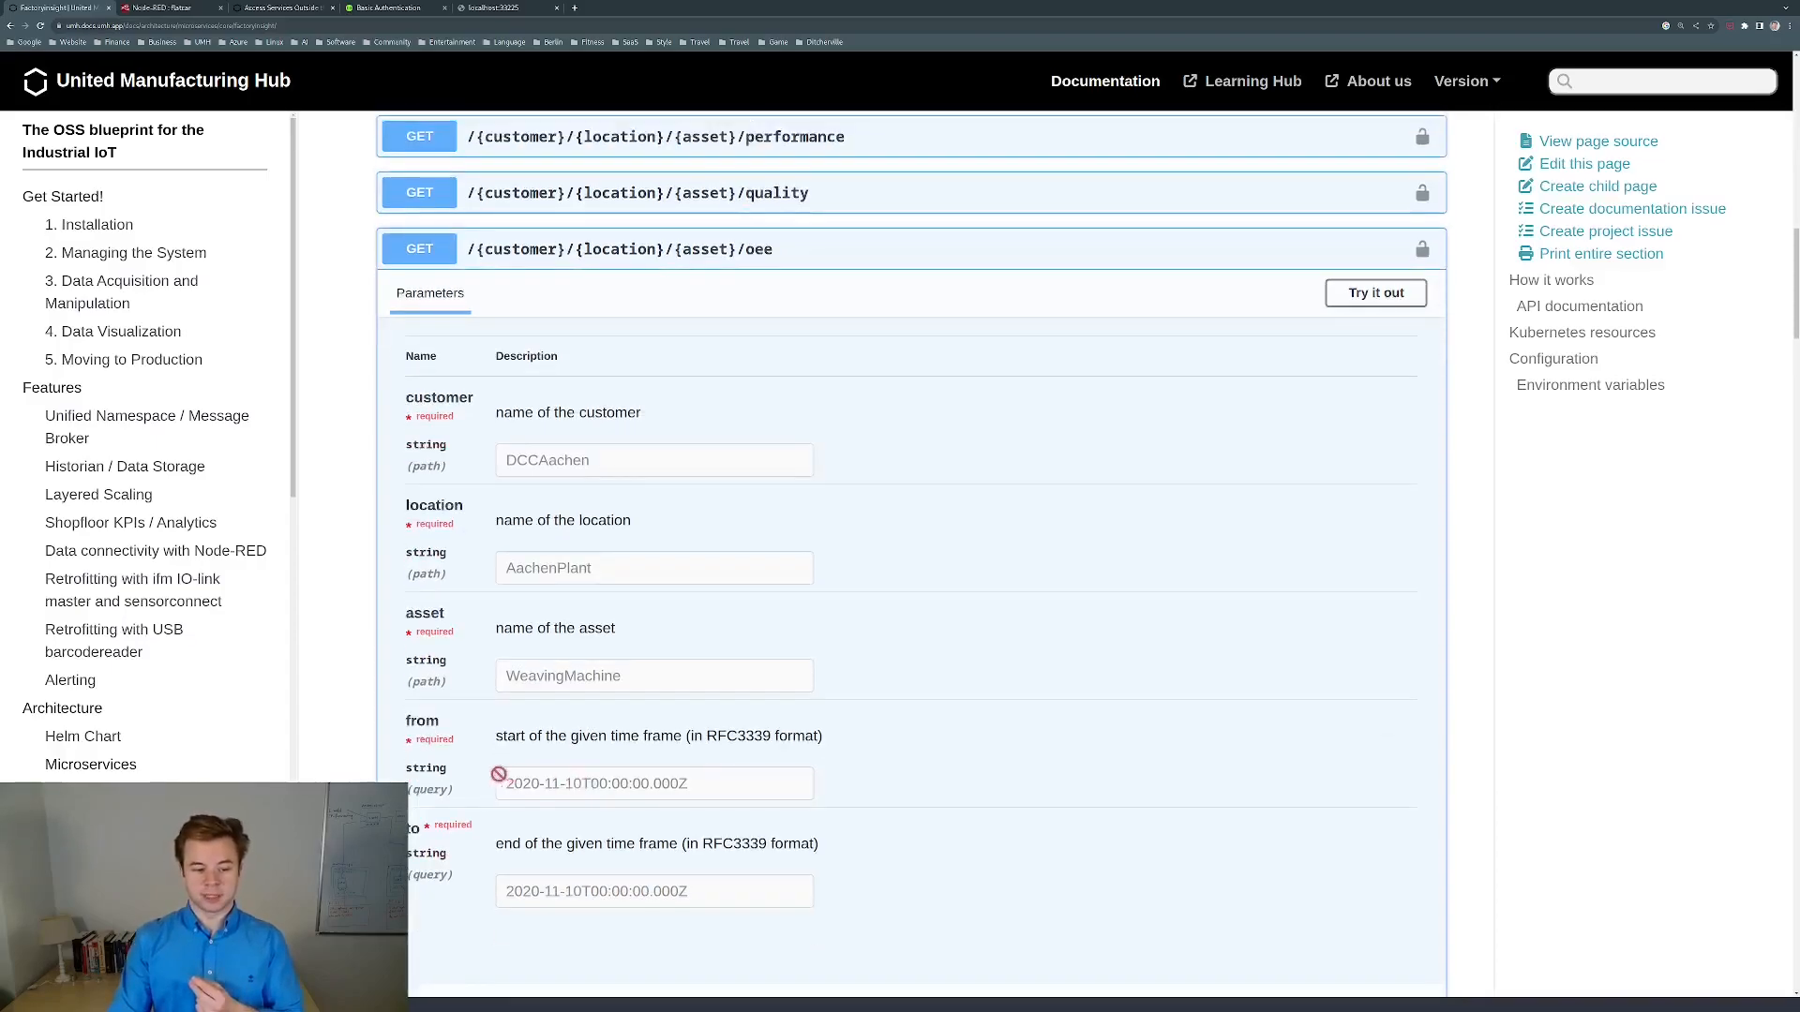
pyautogui.click(879, 255)
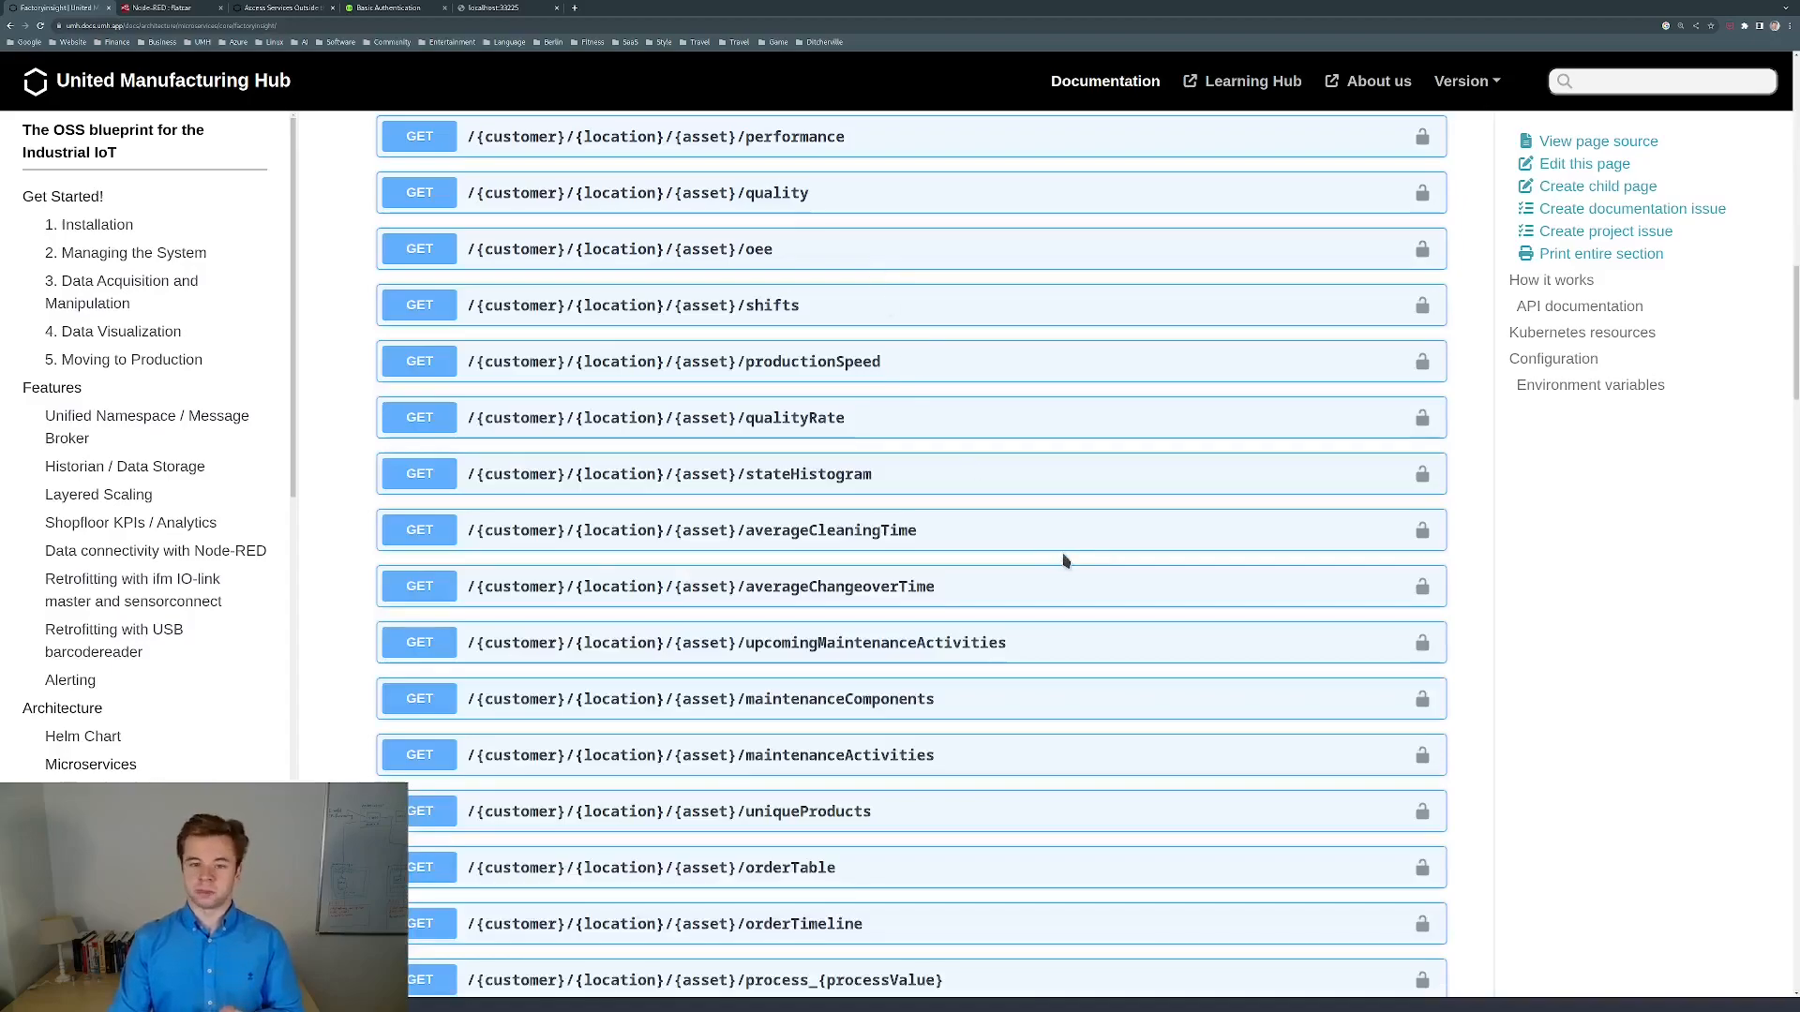
# Return to the Factoryinsight introduction and read how the APIs are exposed and authenticated.
pyautogui.scroll(8, 1062, 555)
pyautogui.scroll(8, 1062, 587)
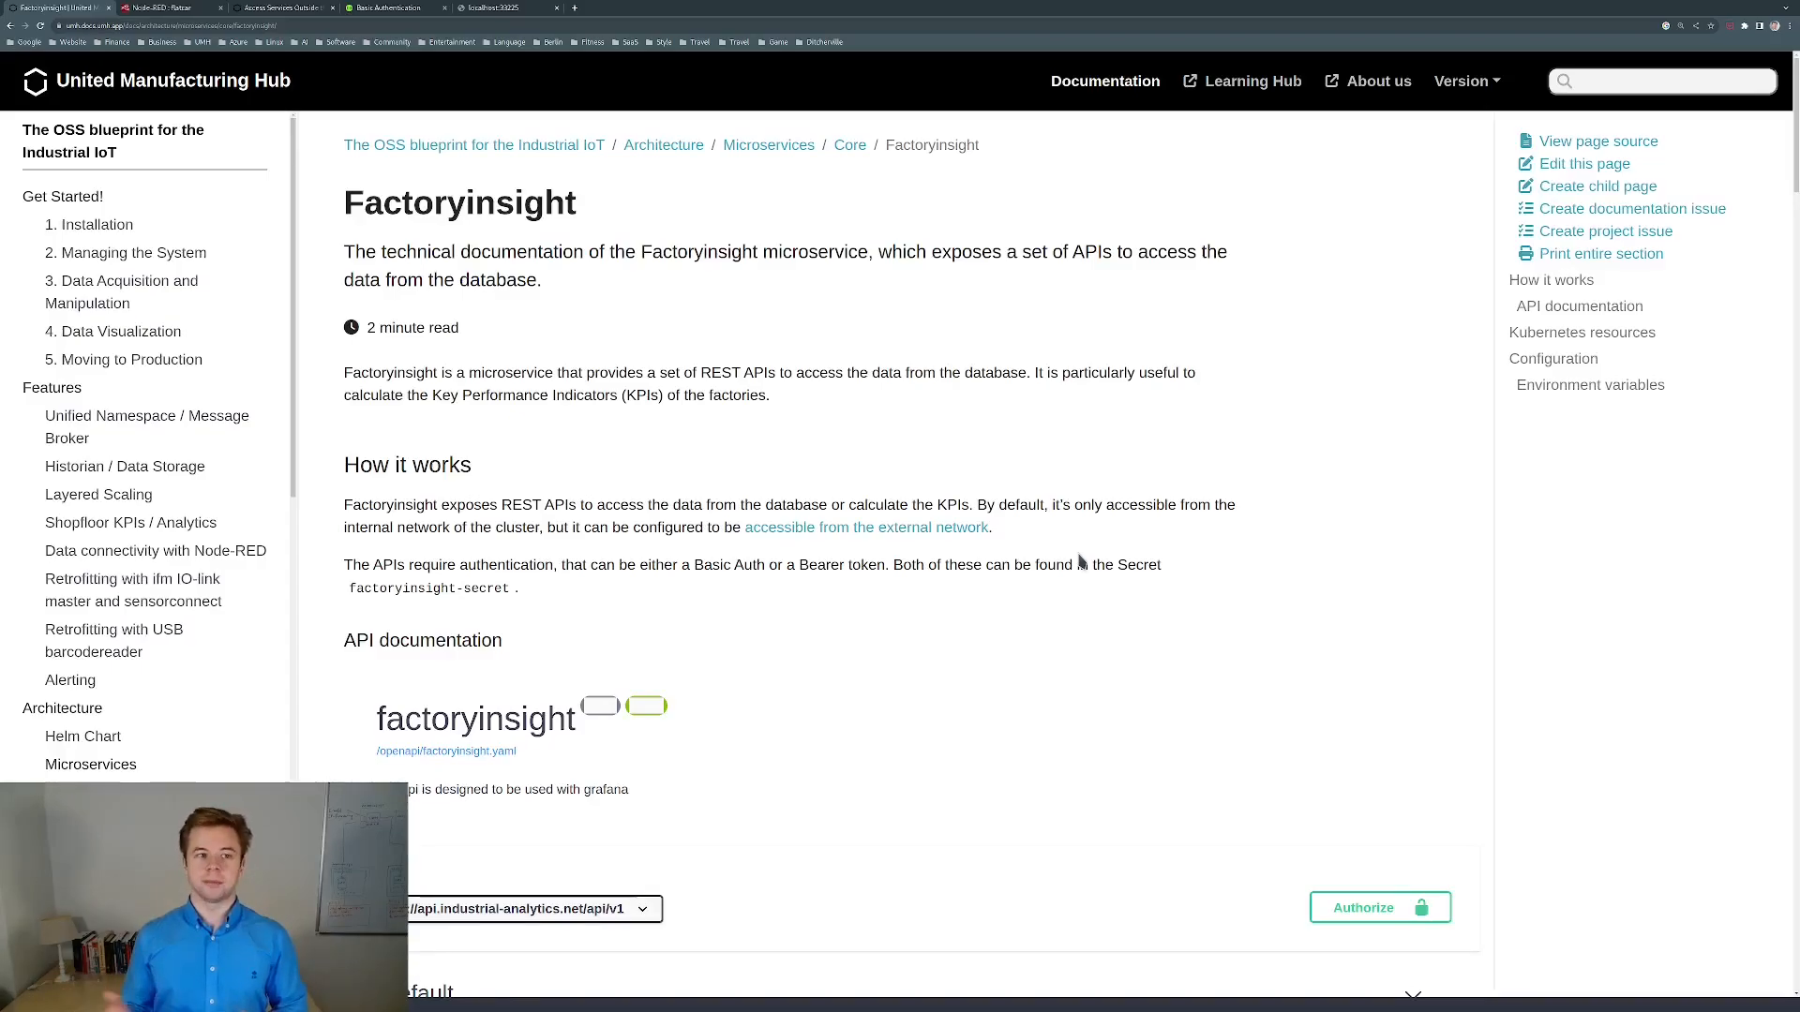
pyautogui.scroll(-2, 1128, 504)
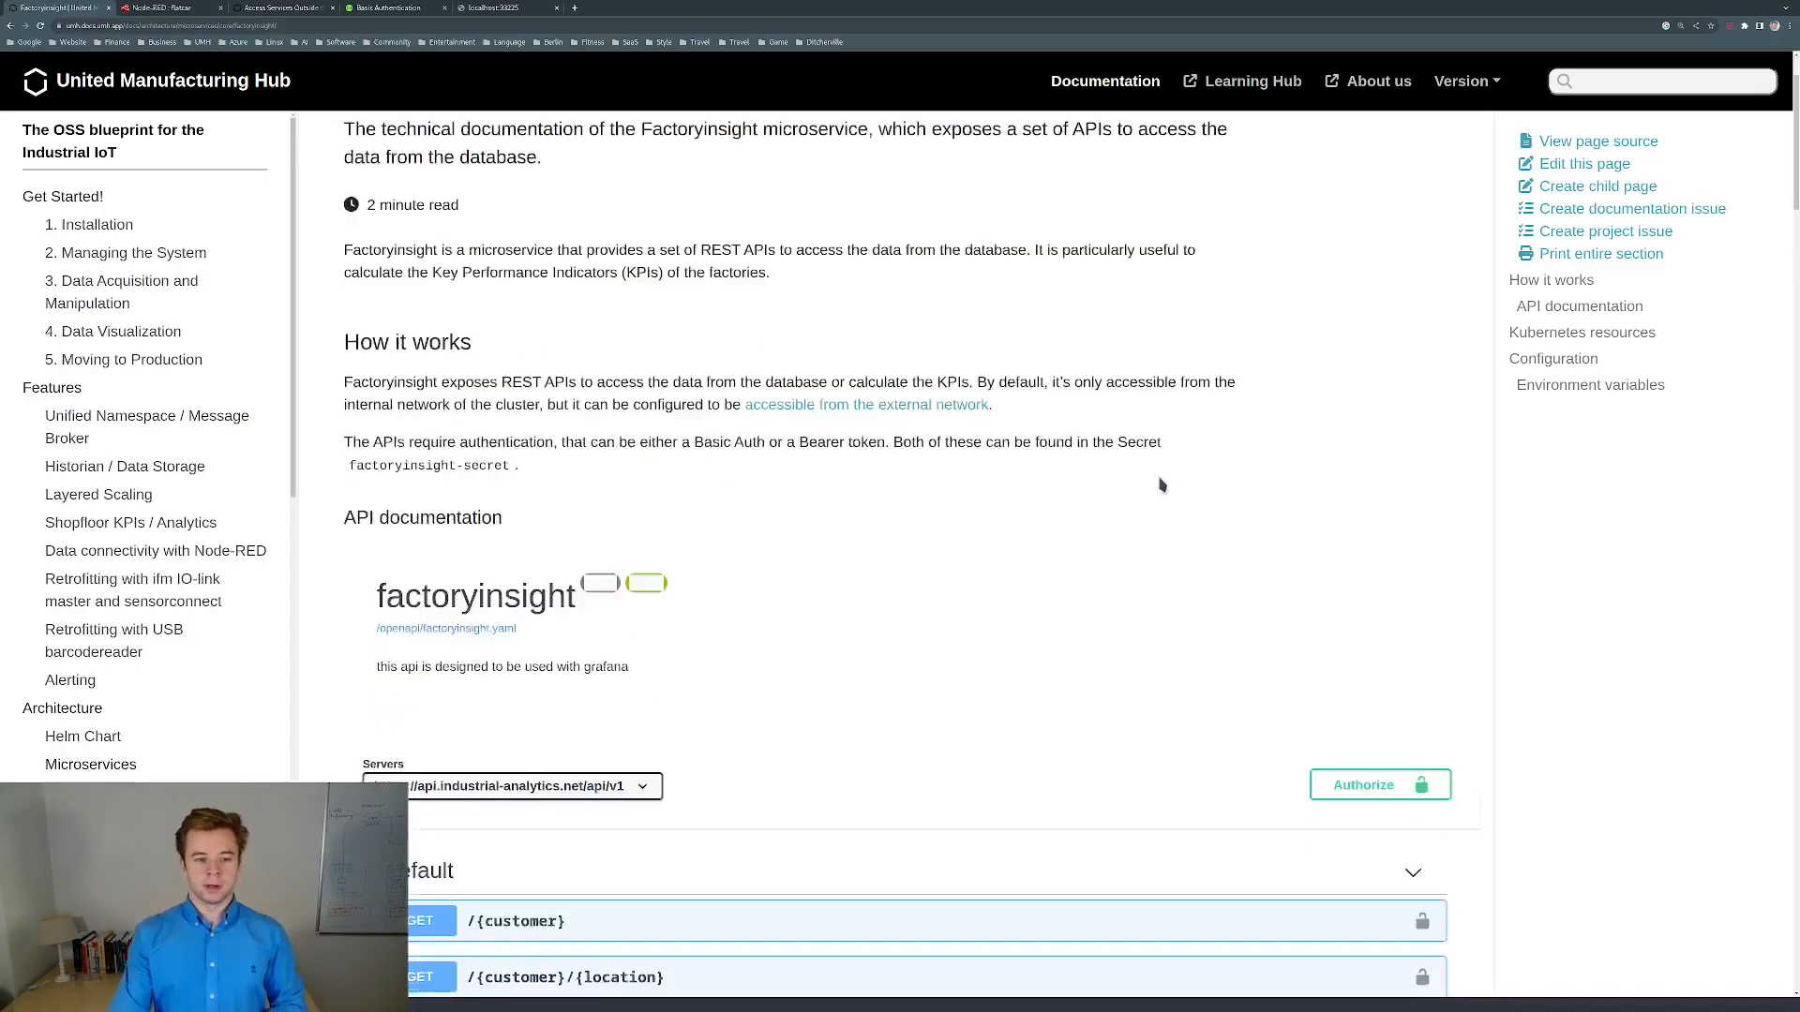
# Open the guide on accessing services outside the cluster and read the sections on accessing services and default LoadBalancer services.
pyautogui.click(286, 11)
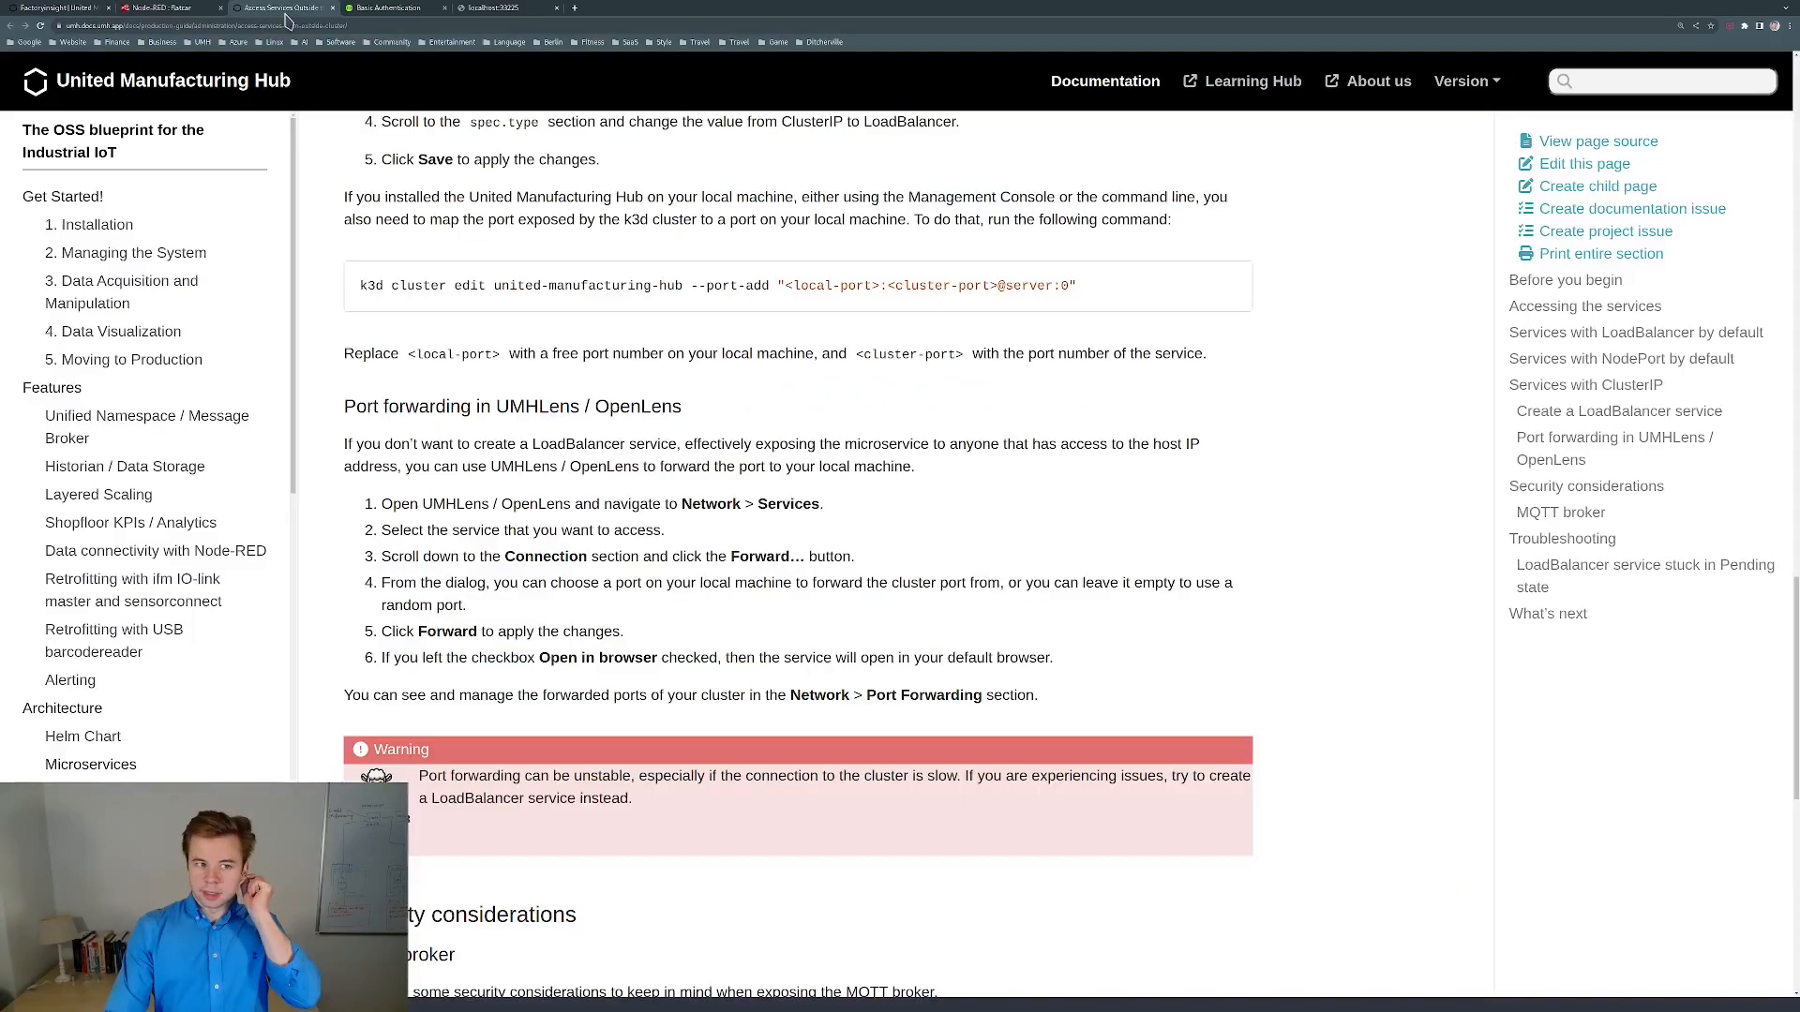
pyautogui.scroll(5, 1165, 375)
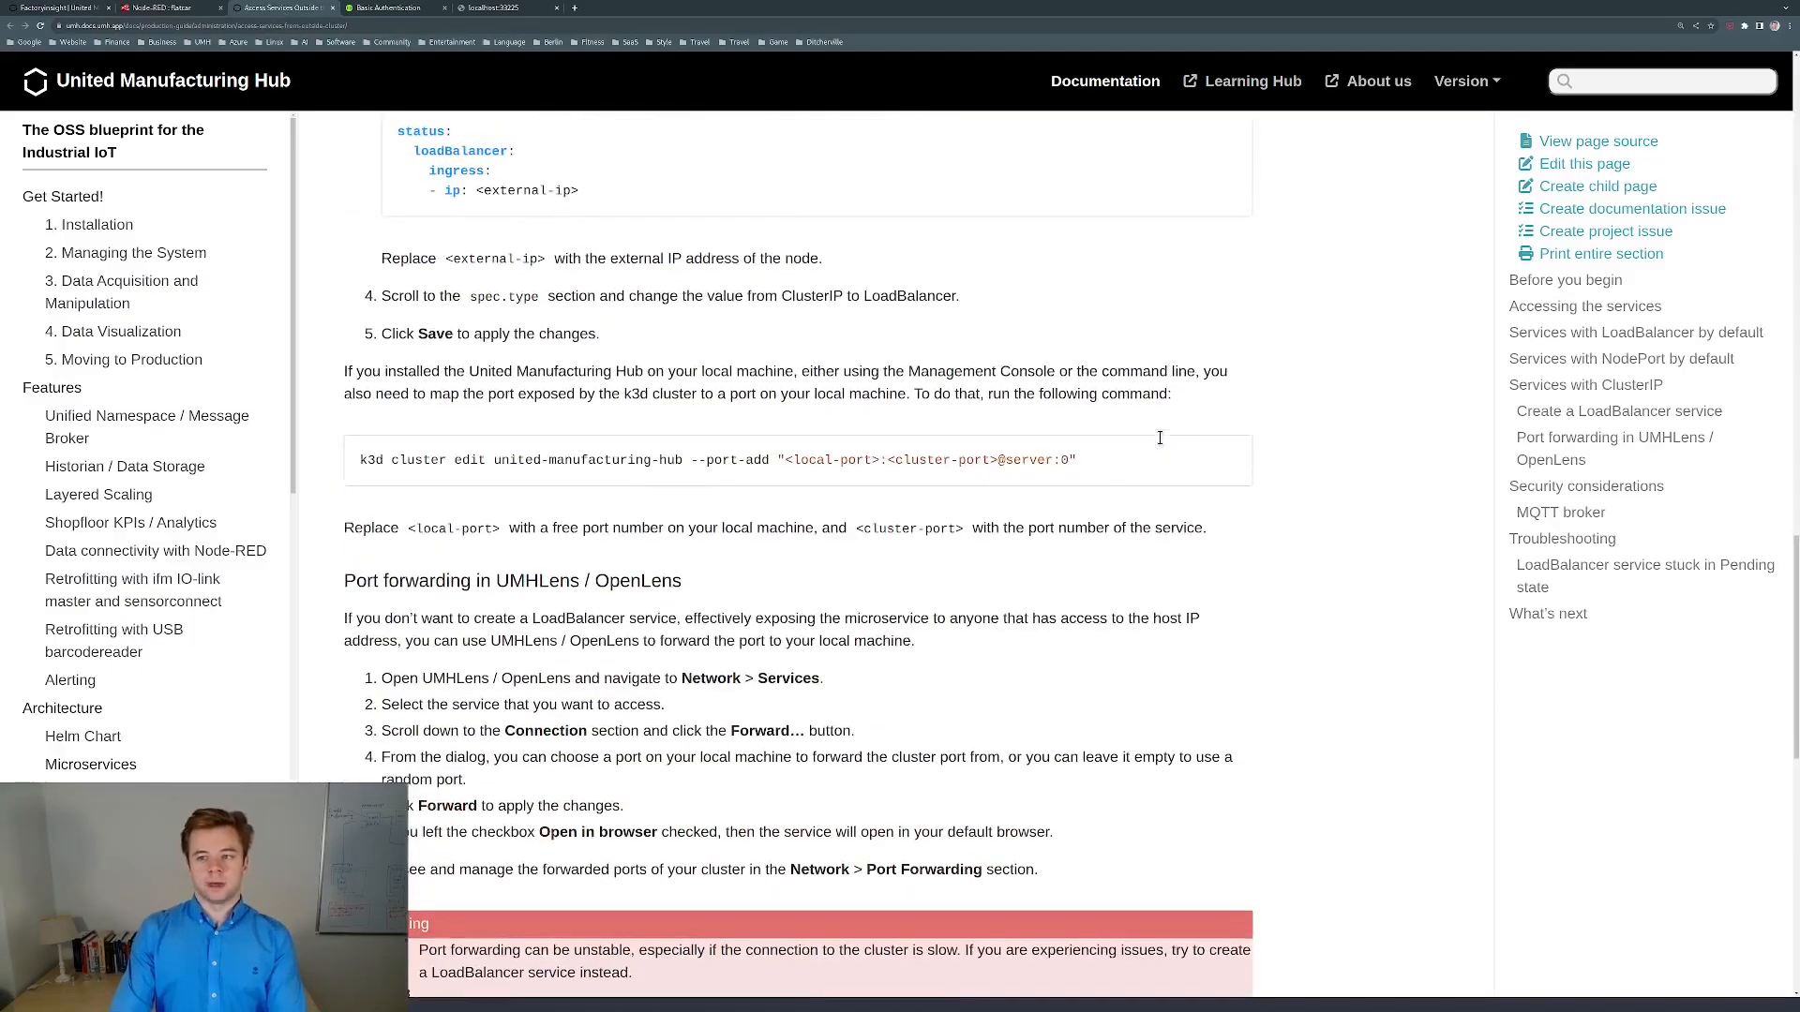
pyautogui.scroll(15, 1165, 447)
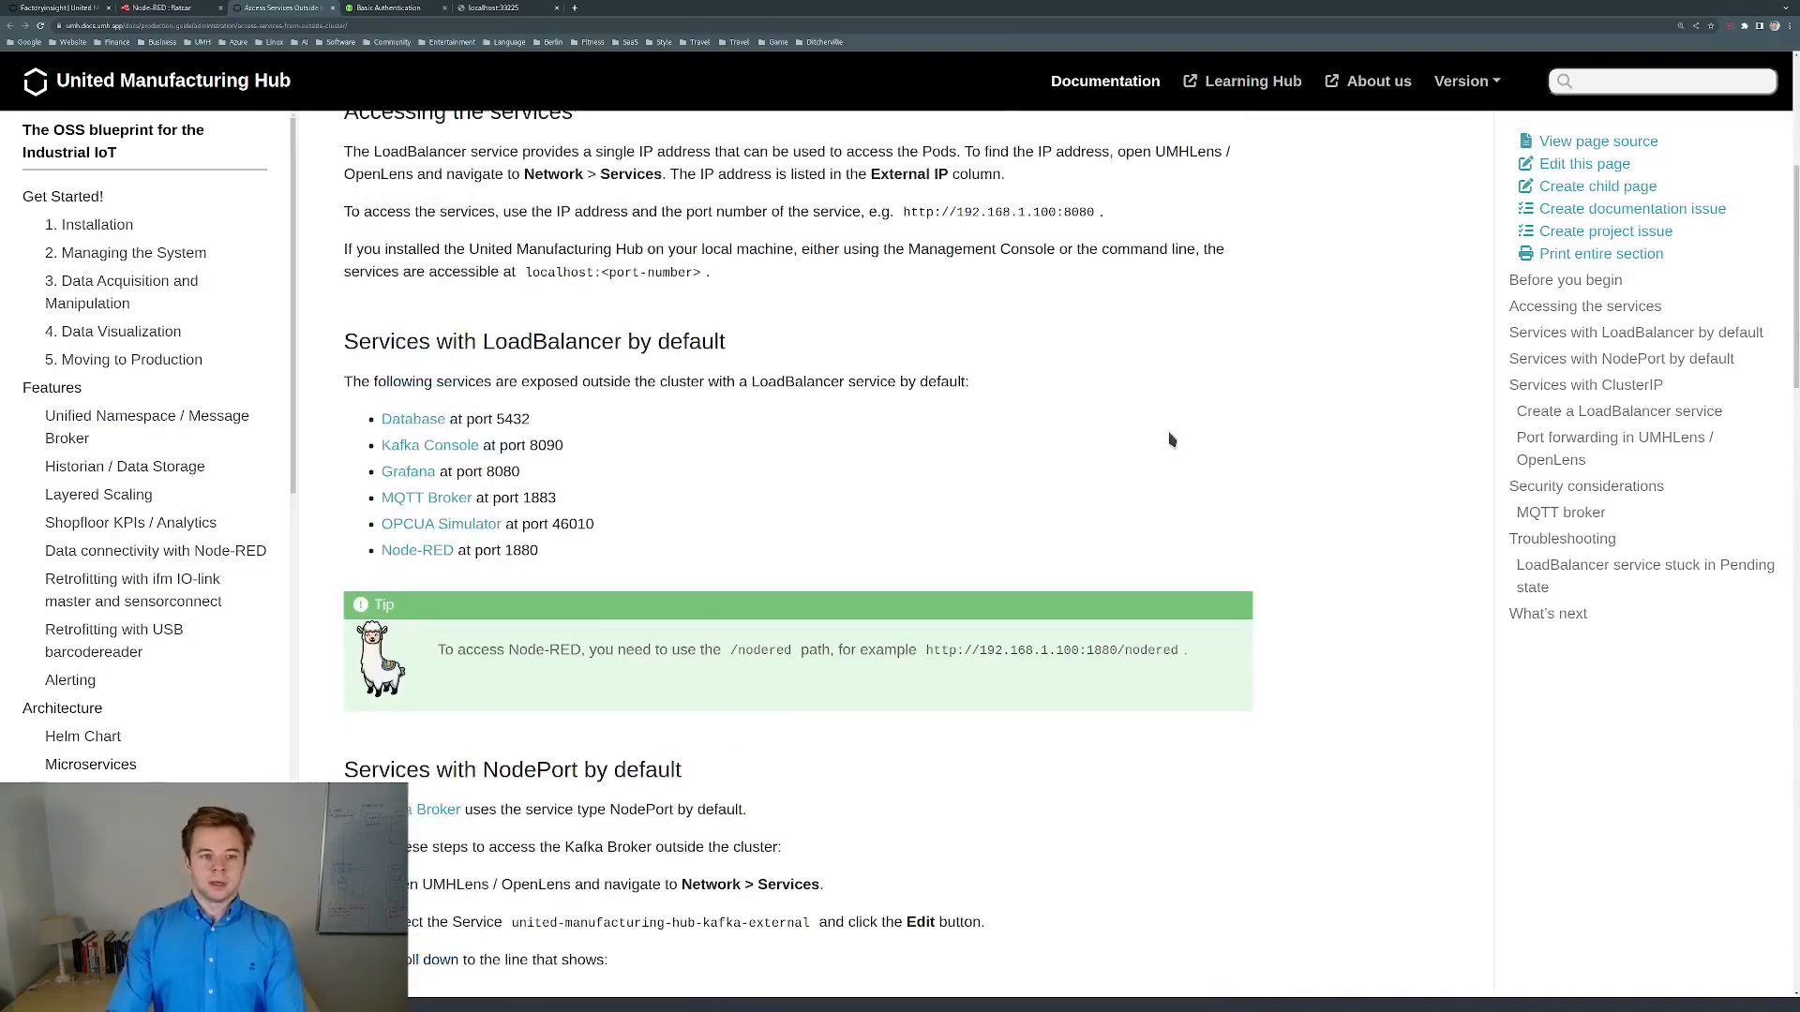
pyautogui.scroll(1, 1171, 439)
pyautogui.scroll(-2, 1170, 440)
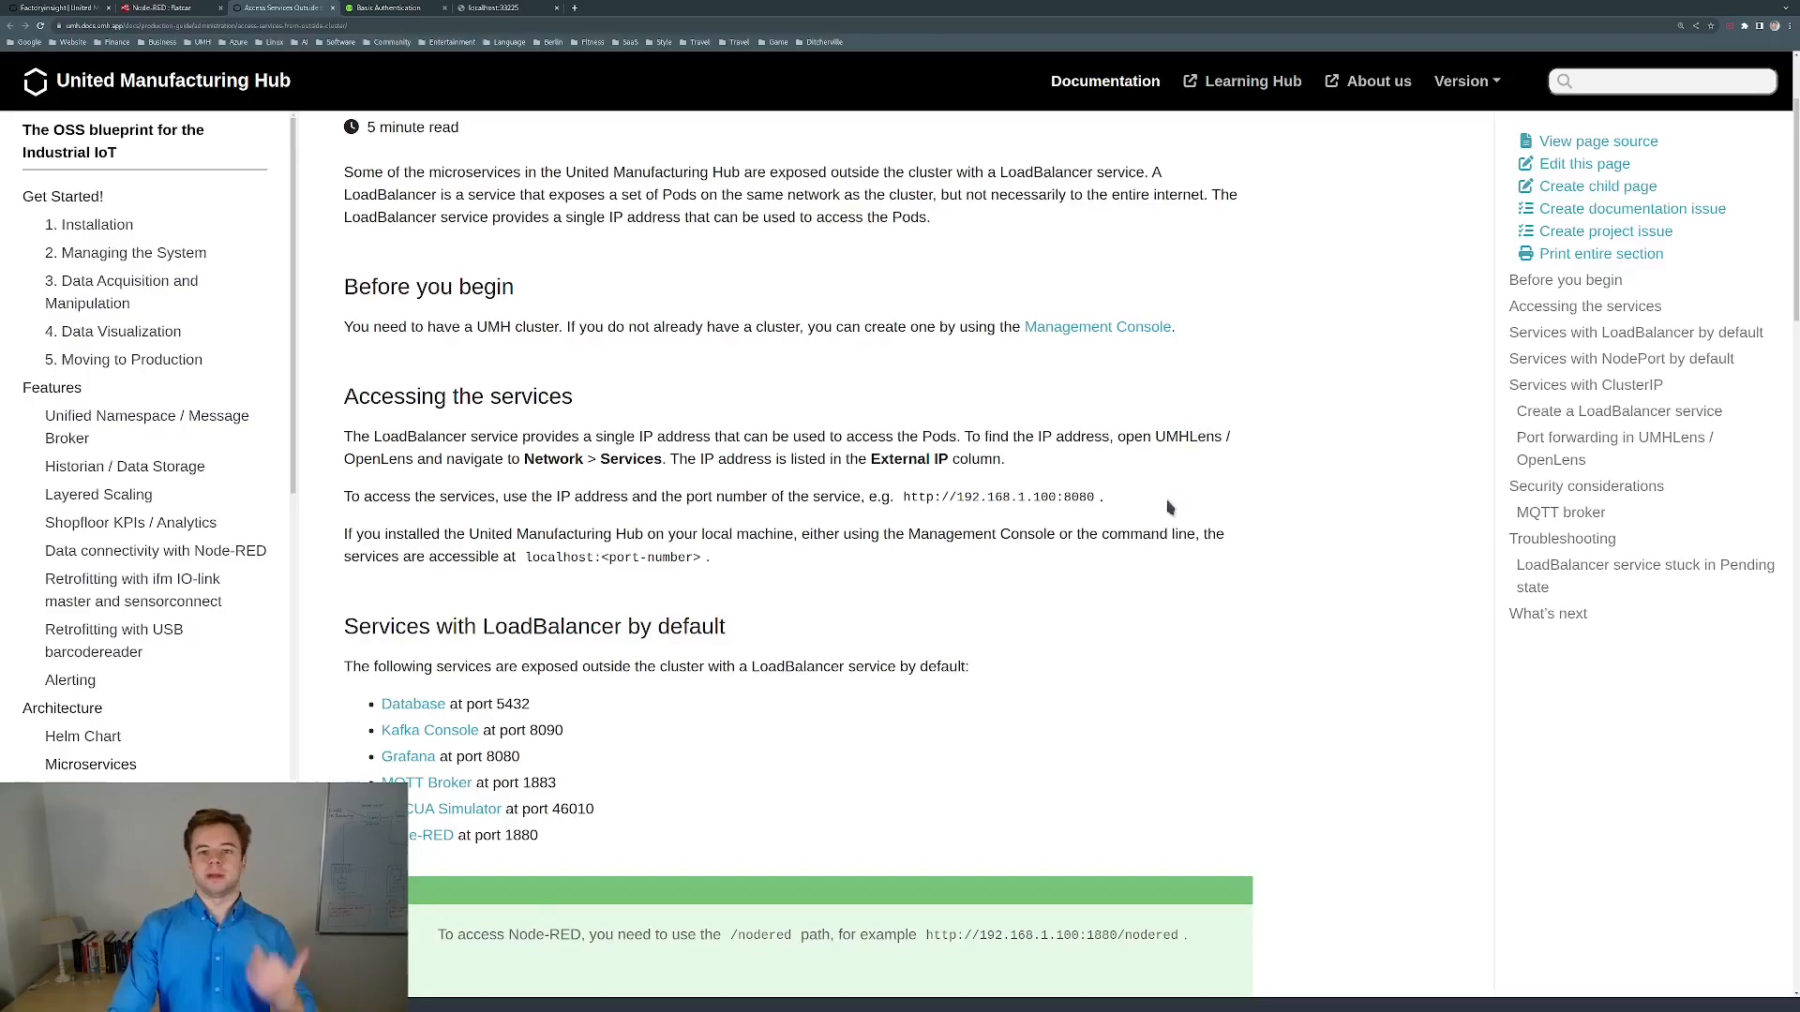
pyautogui.scroll(-1, 1168, 496)
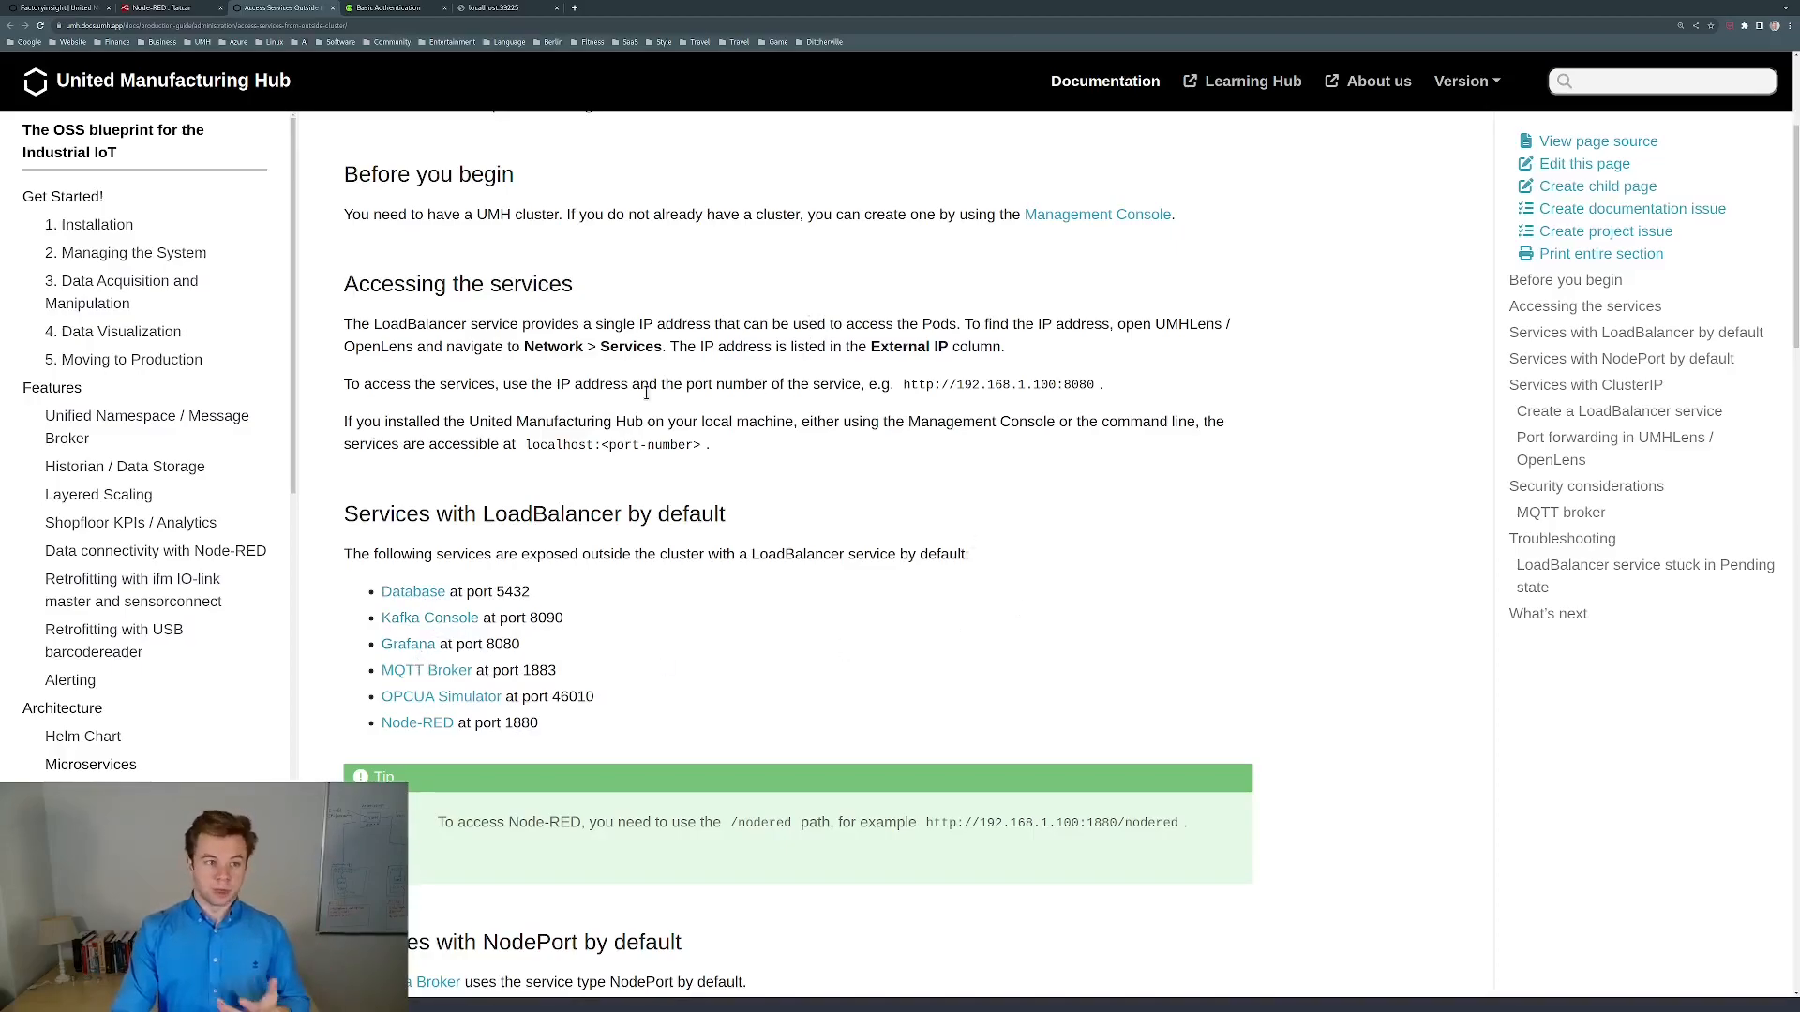
# Switch to the Node-RED page and inspect the host, port and path parts of its address.
pyautogui.click(203, 11)
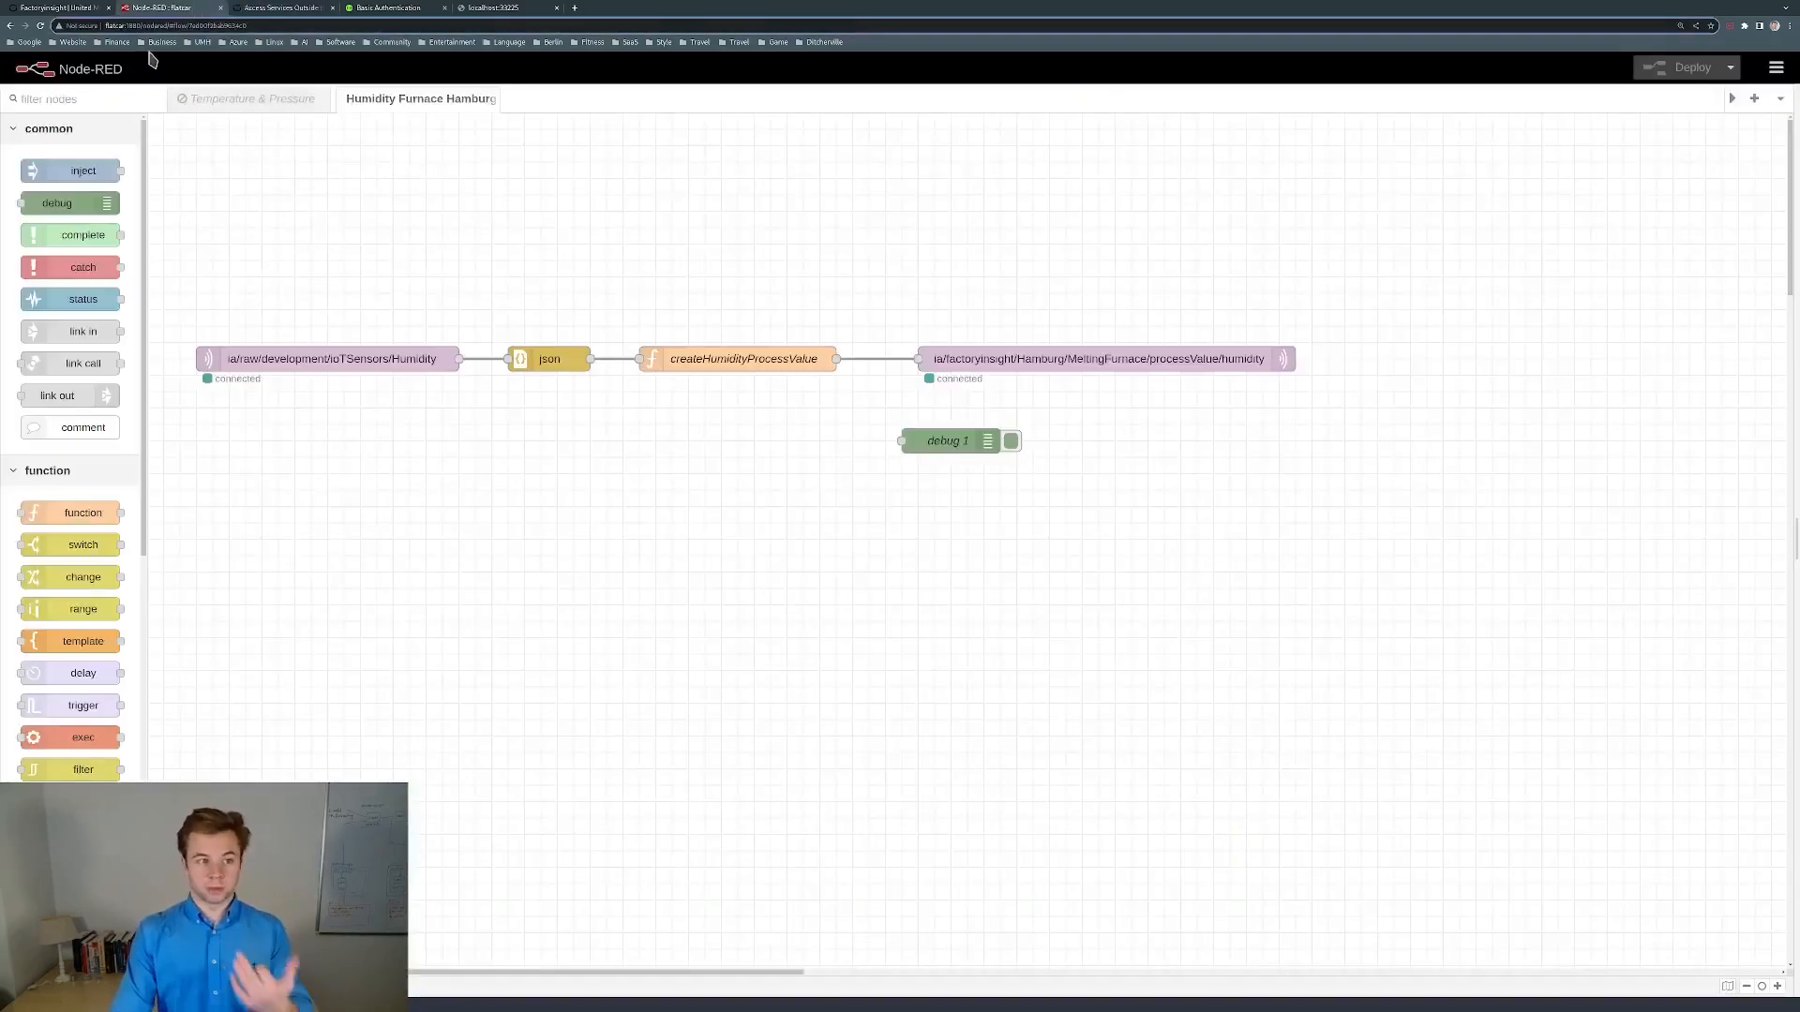
pyautogui.doubleClick(113, 25)
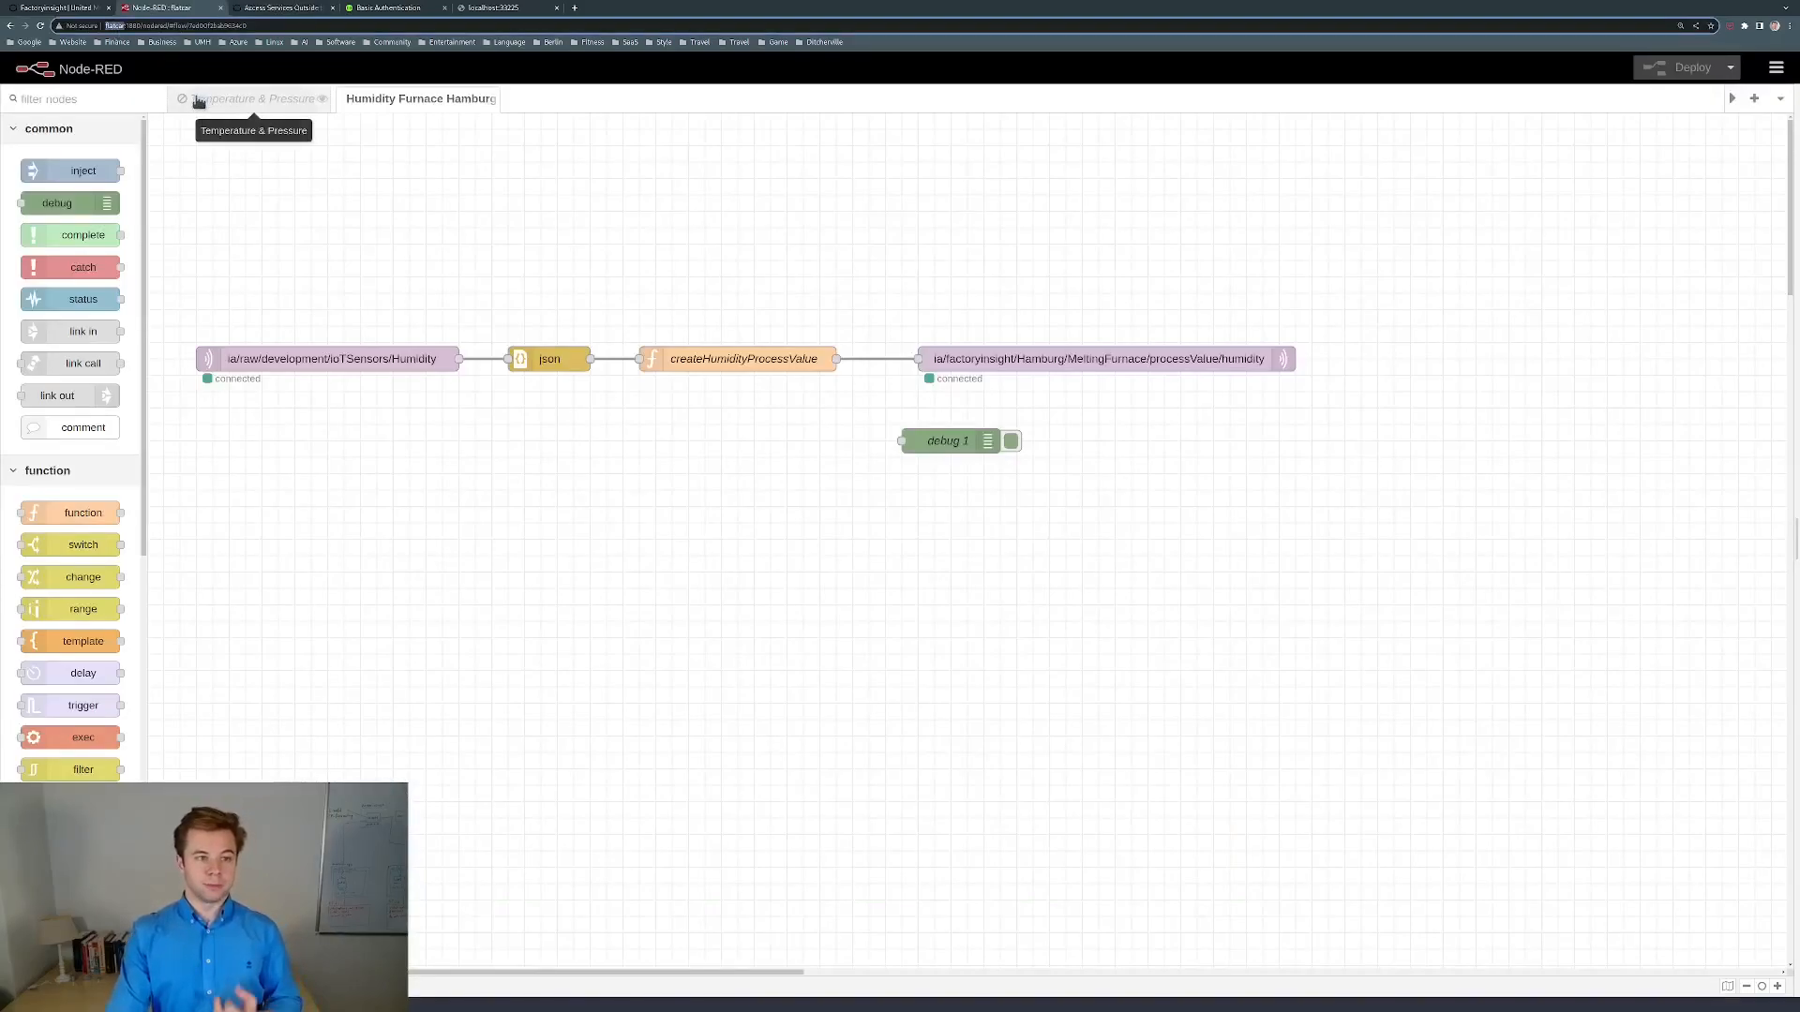
pyautogui.doubleClick(133, 25)
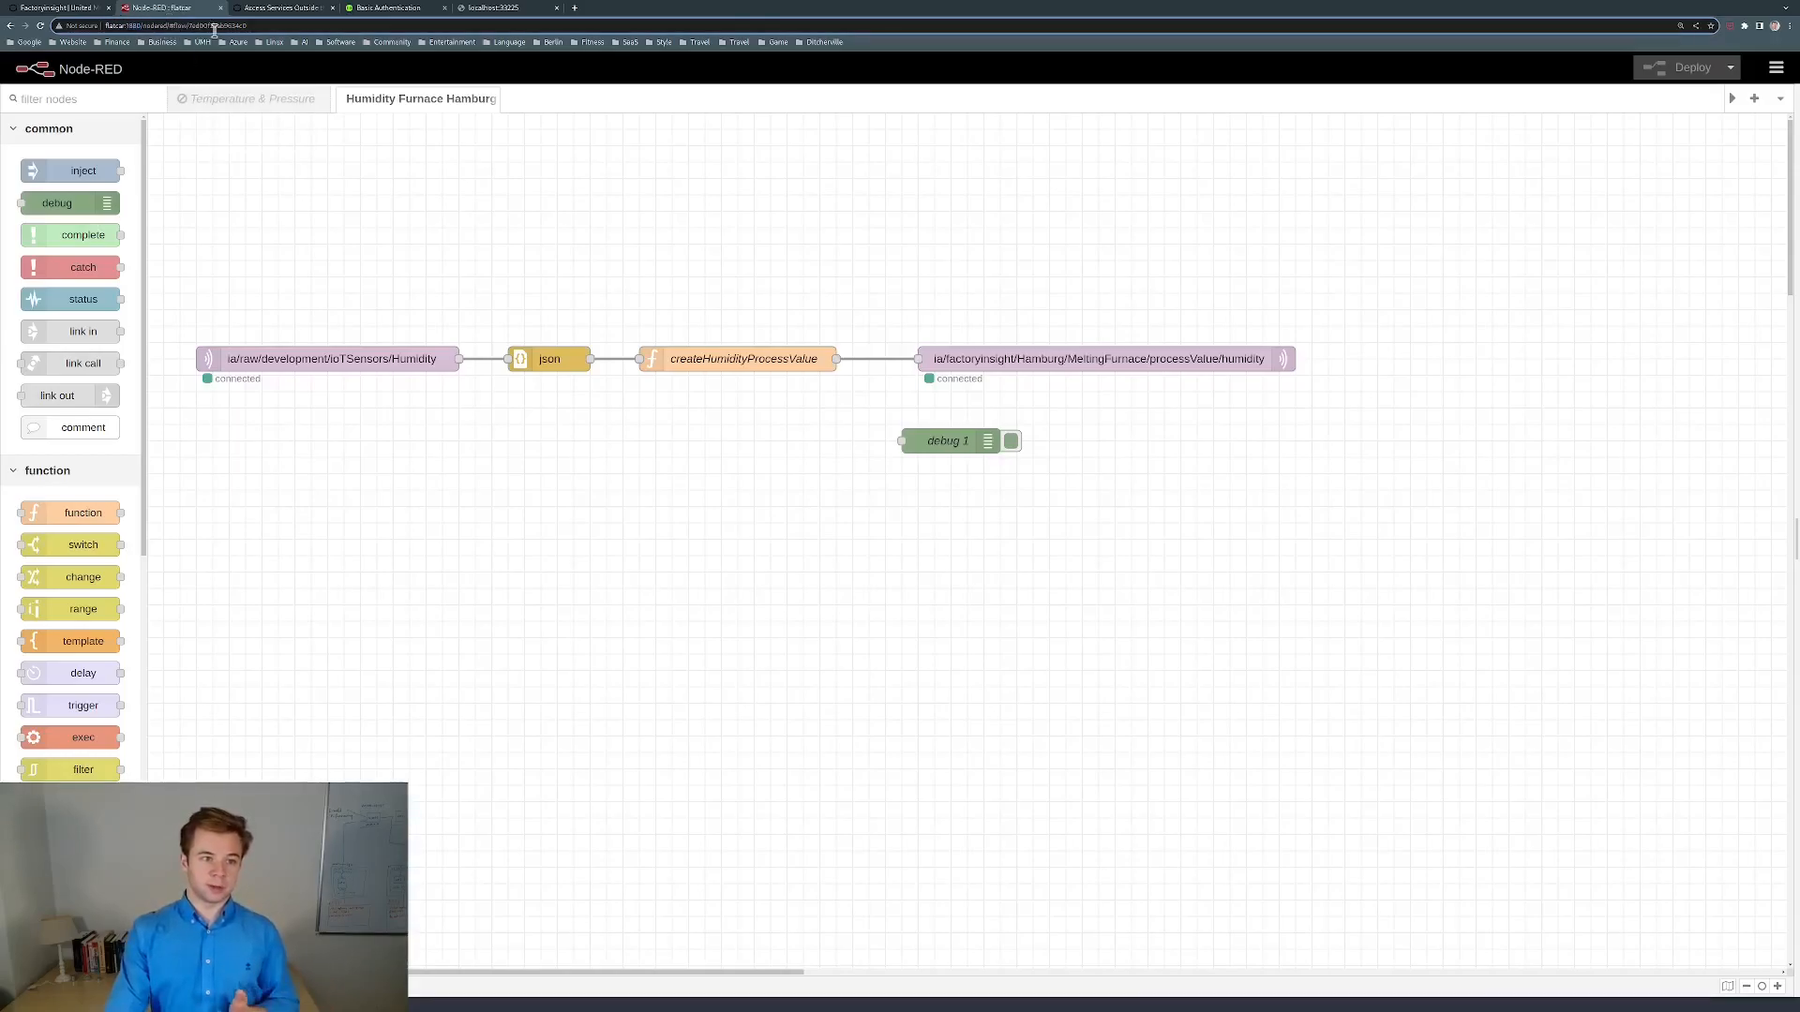
pyautogui.doubleClick(154, 25)
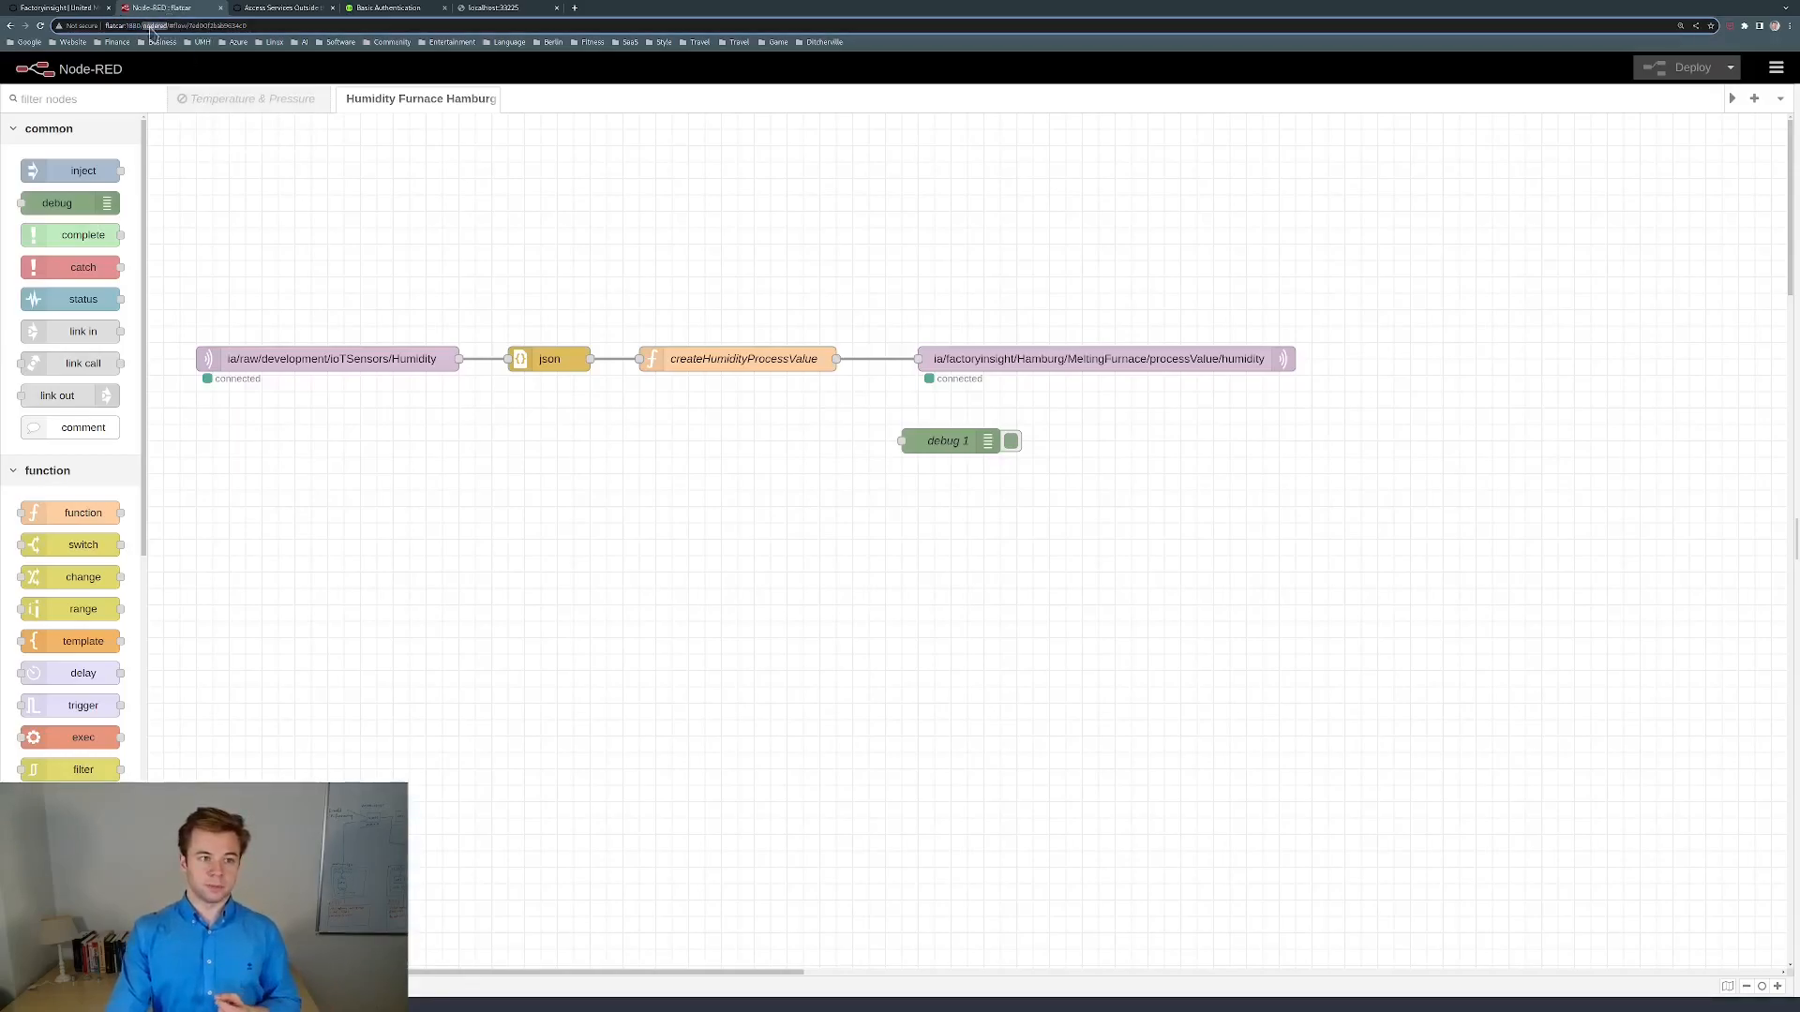
# Read the service access guide's sections on ClusterIP services, creating a LoadBalancer service, and port forwarding in UMHLens / OpenLens.
pyautogui.click(58, 7)
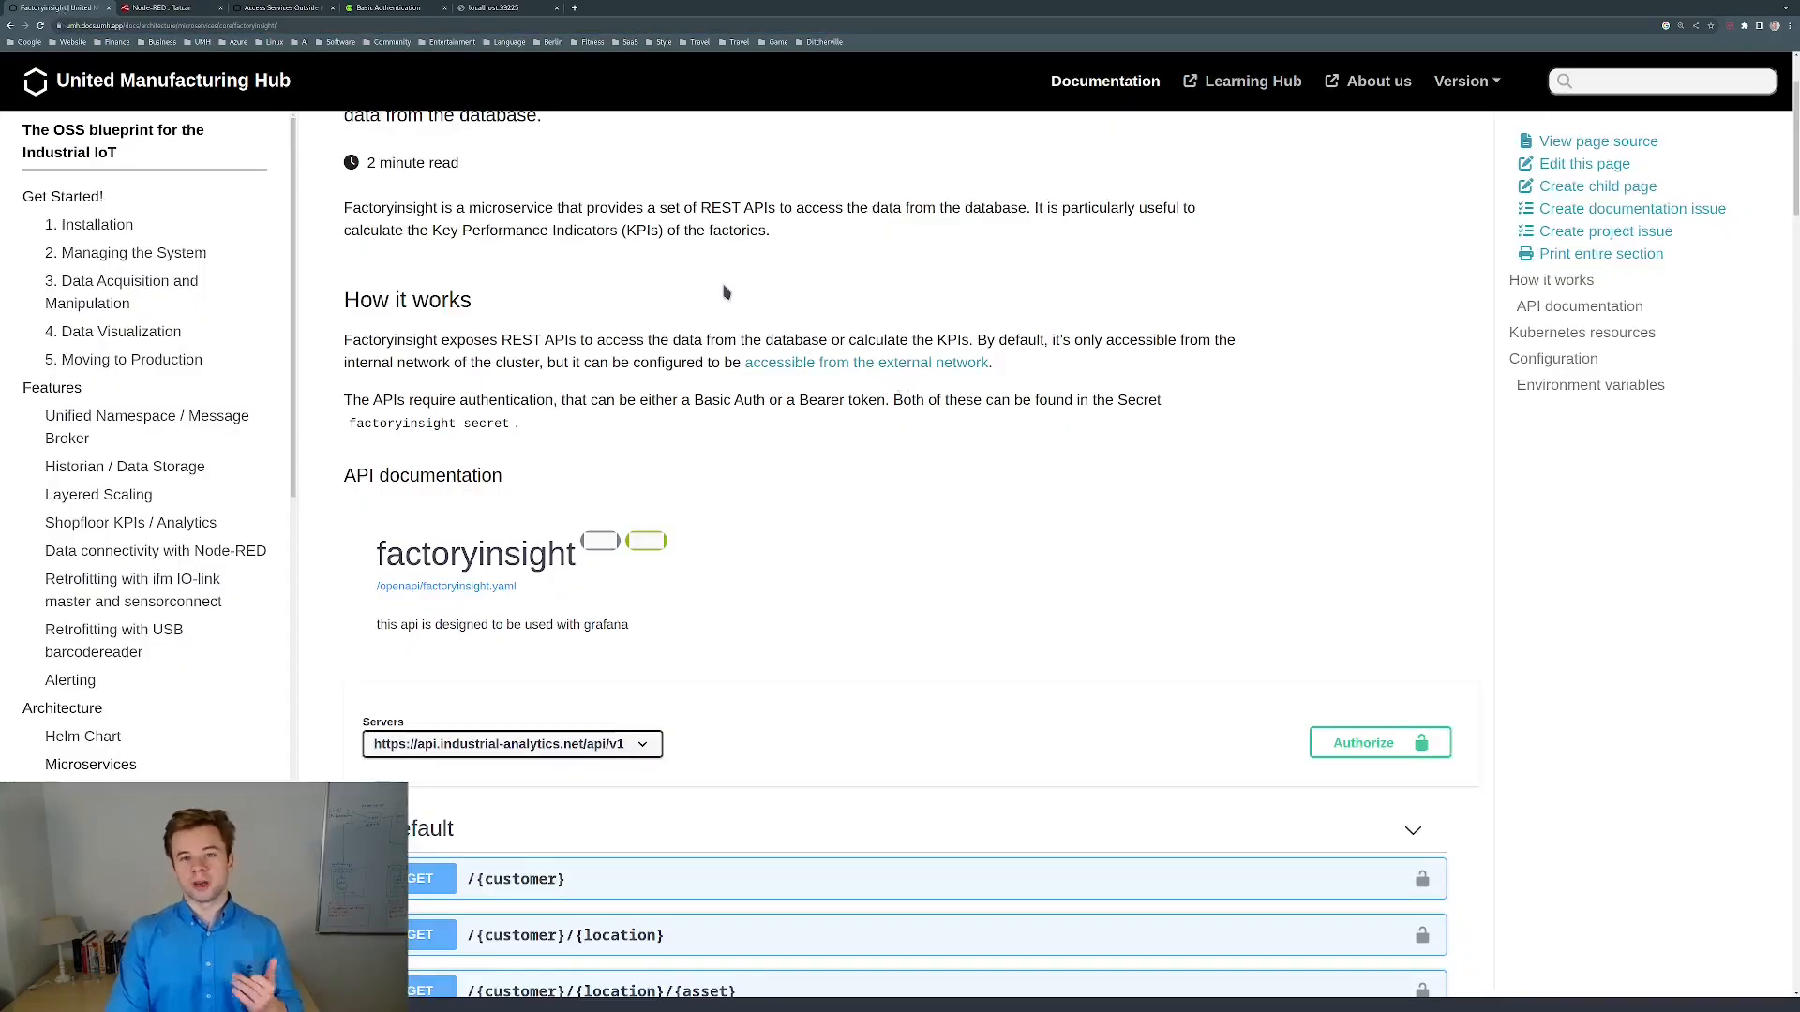
pyautogui.click(265, 14)
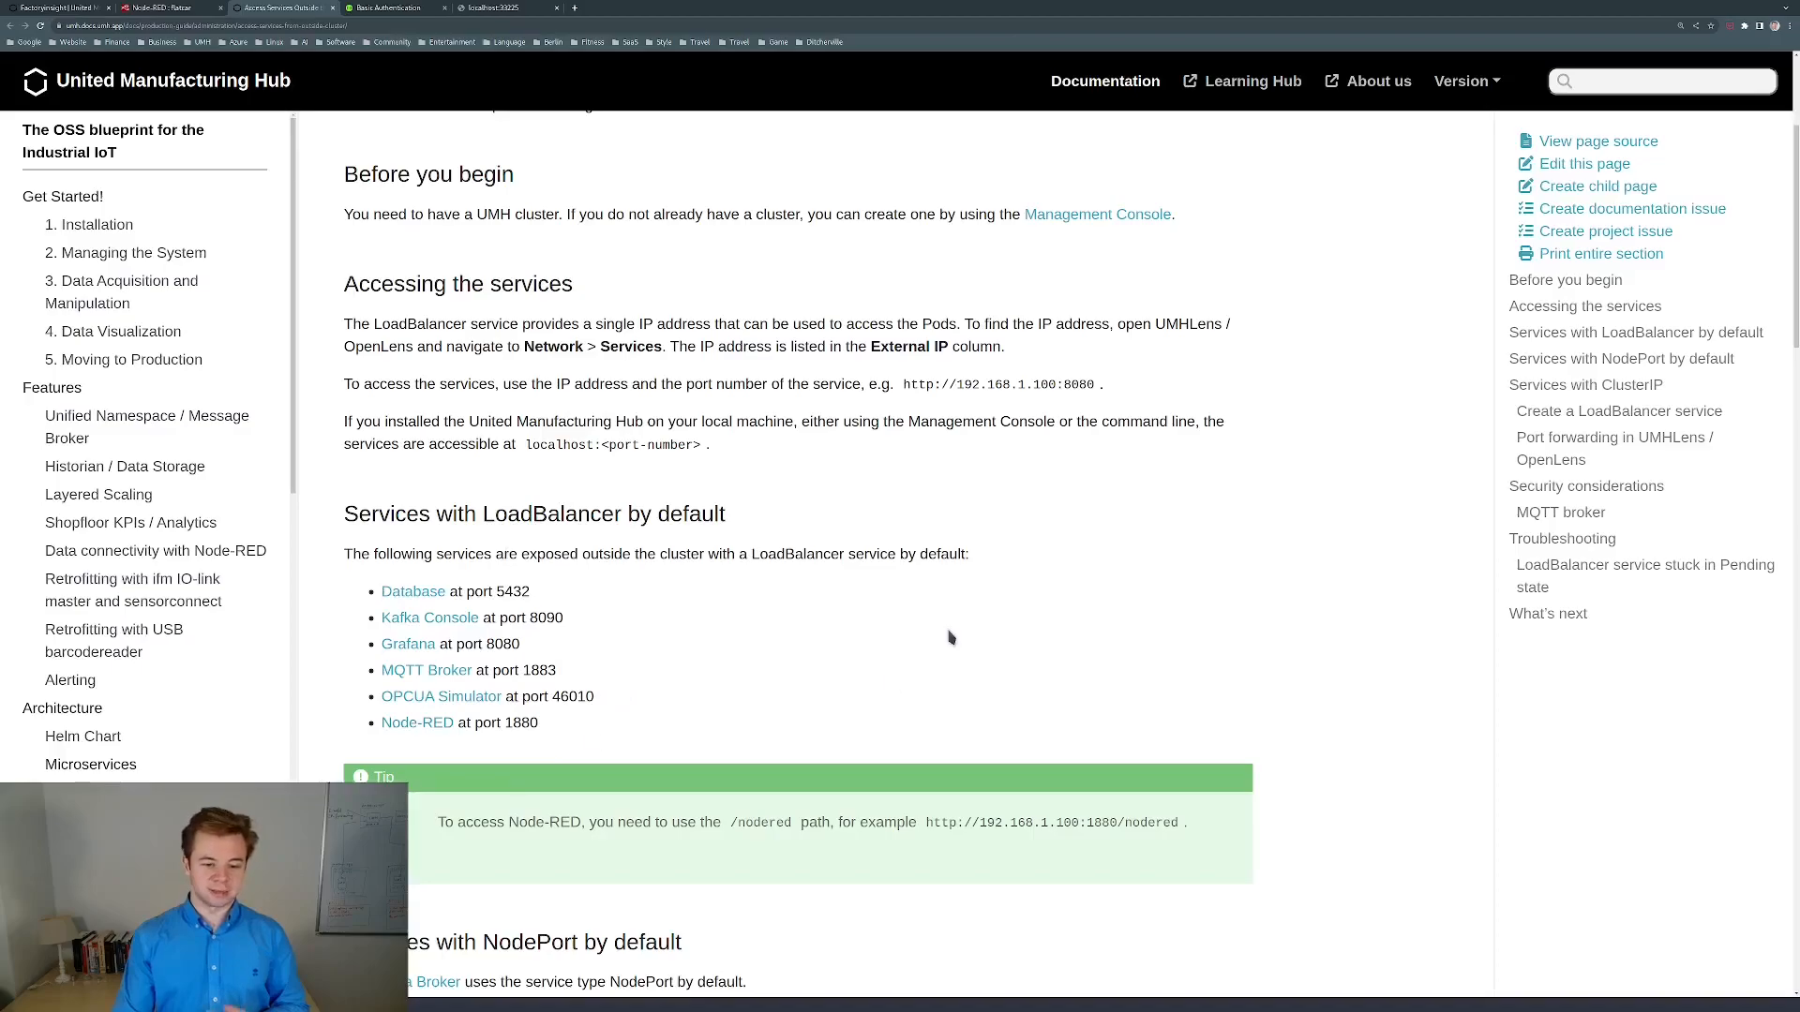
pyautogui.scroll(-3, 949, 637)
pyautogui.scroll(-2, 956, 628)
pyautogui.scroll(-5, 959, 616)
pyautogui.scroll(-4, 958, 616)
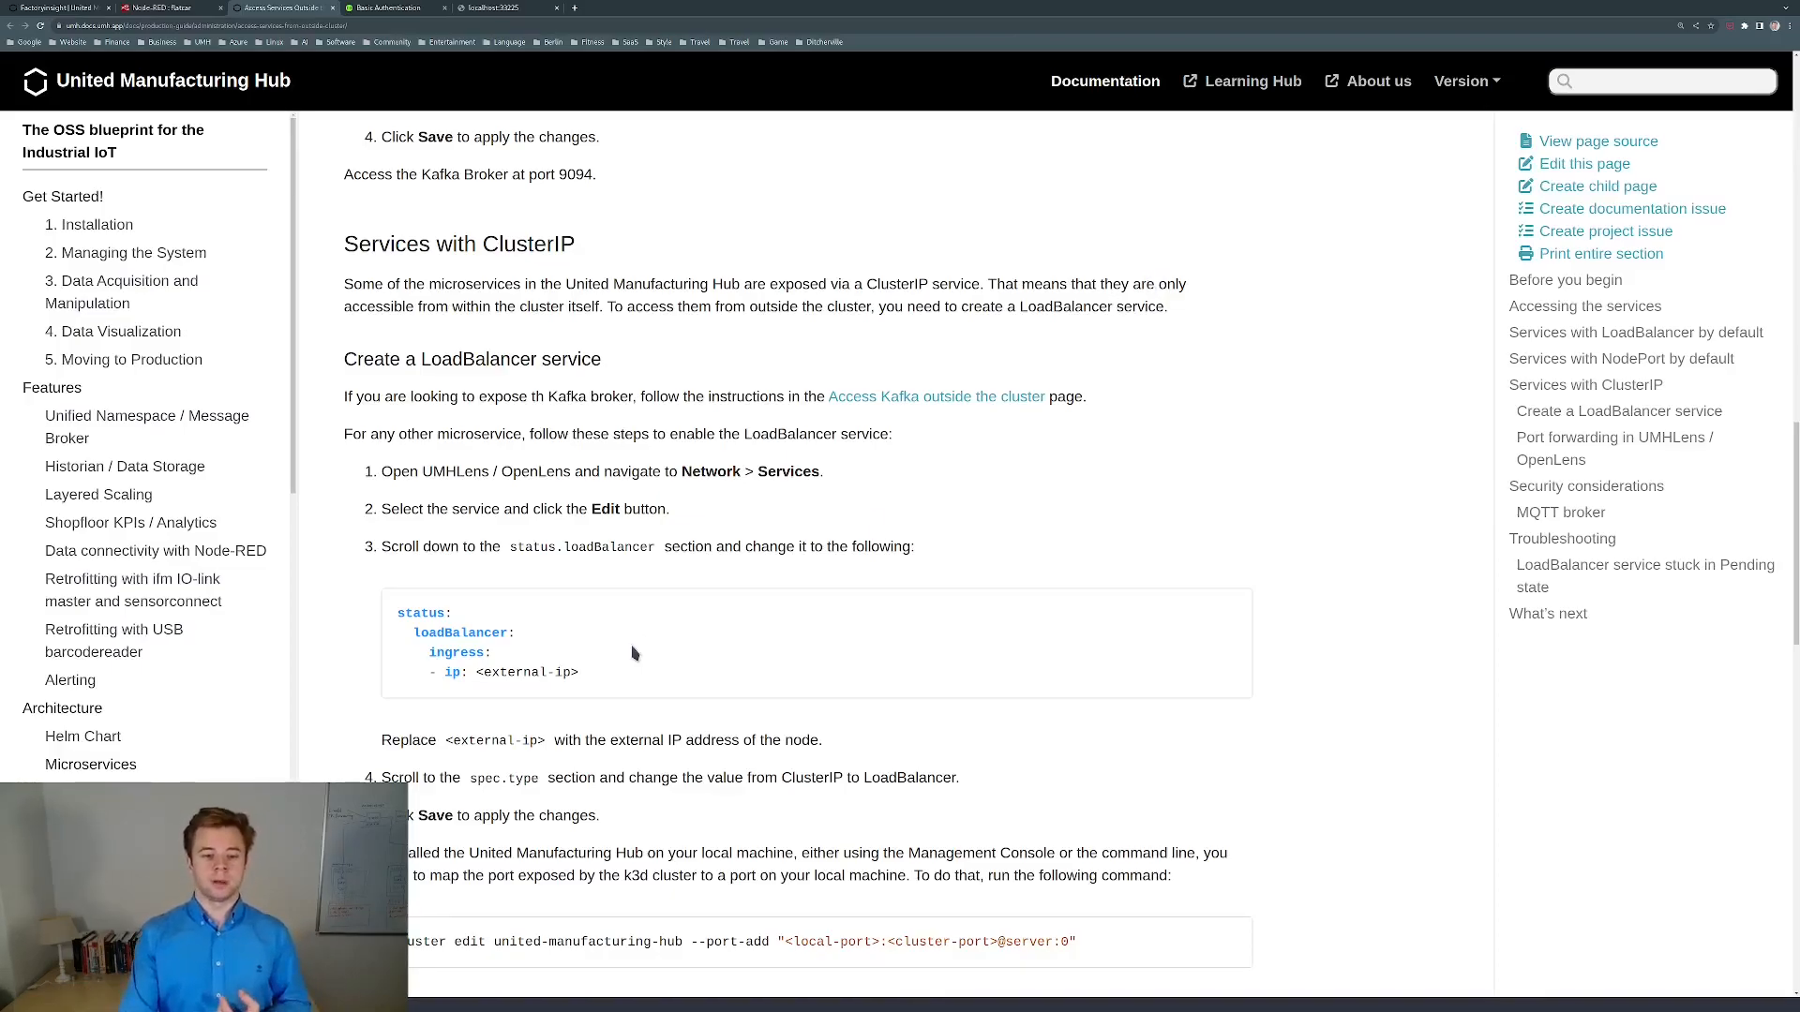
pyautogui.scroll(-1, 475, 654)
pyautogui.scroll(-1, 475, 653)
pyautogui.scroll(1, 476, 656)
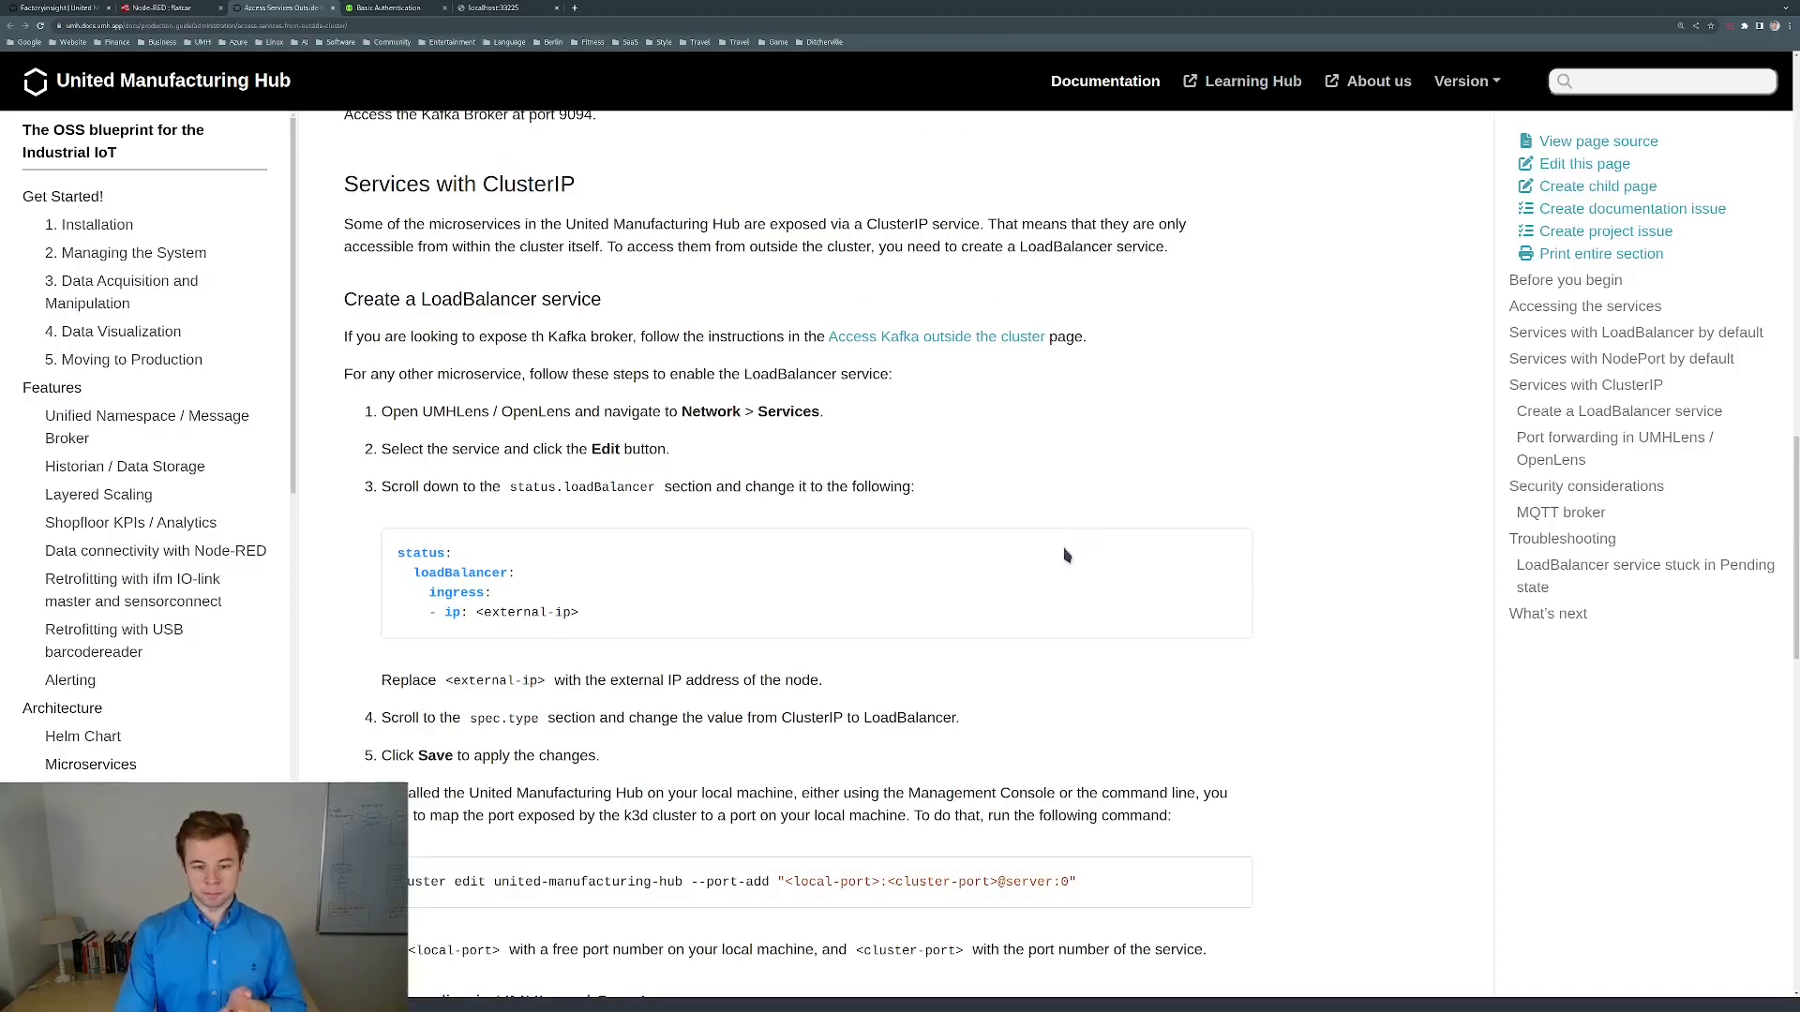
pyautogui.scroll(-2, 1059, 576)
pyautogui.scroll(-3, 1050, 597)
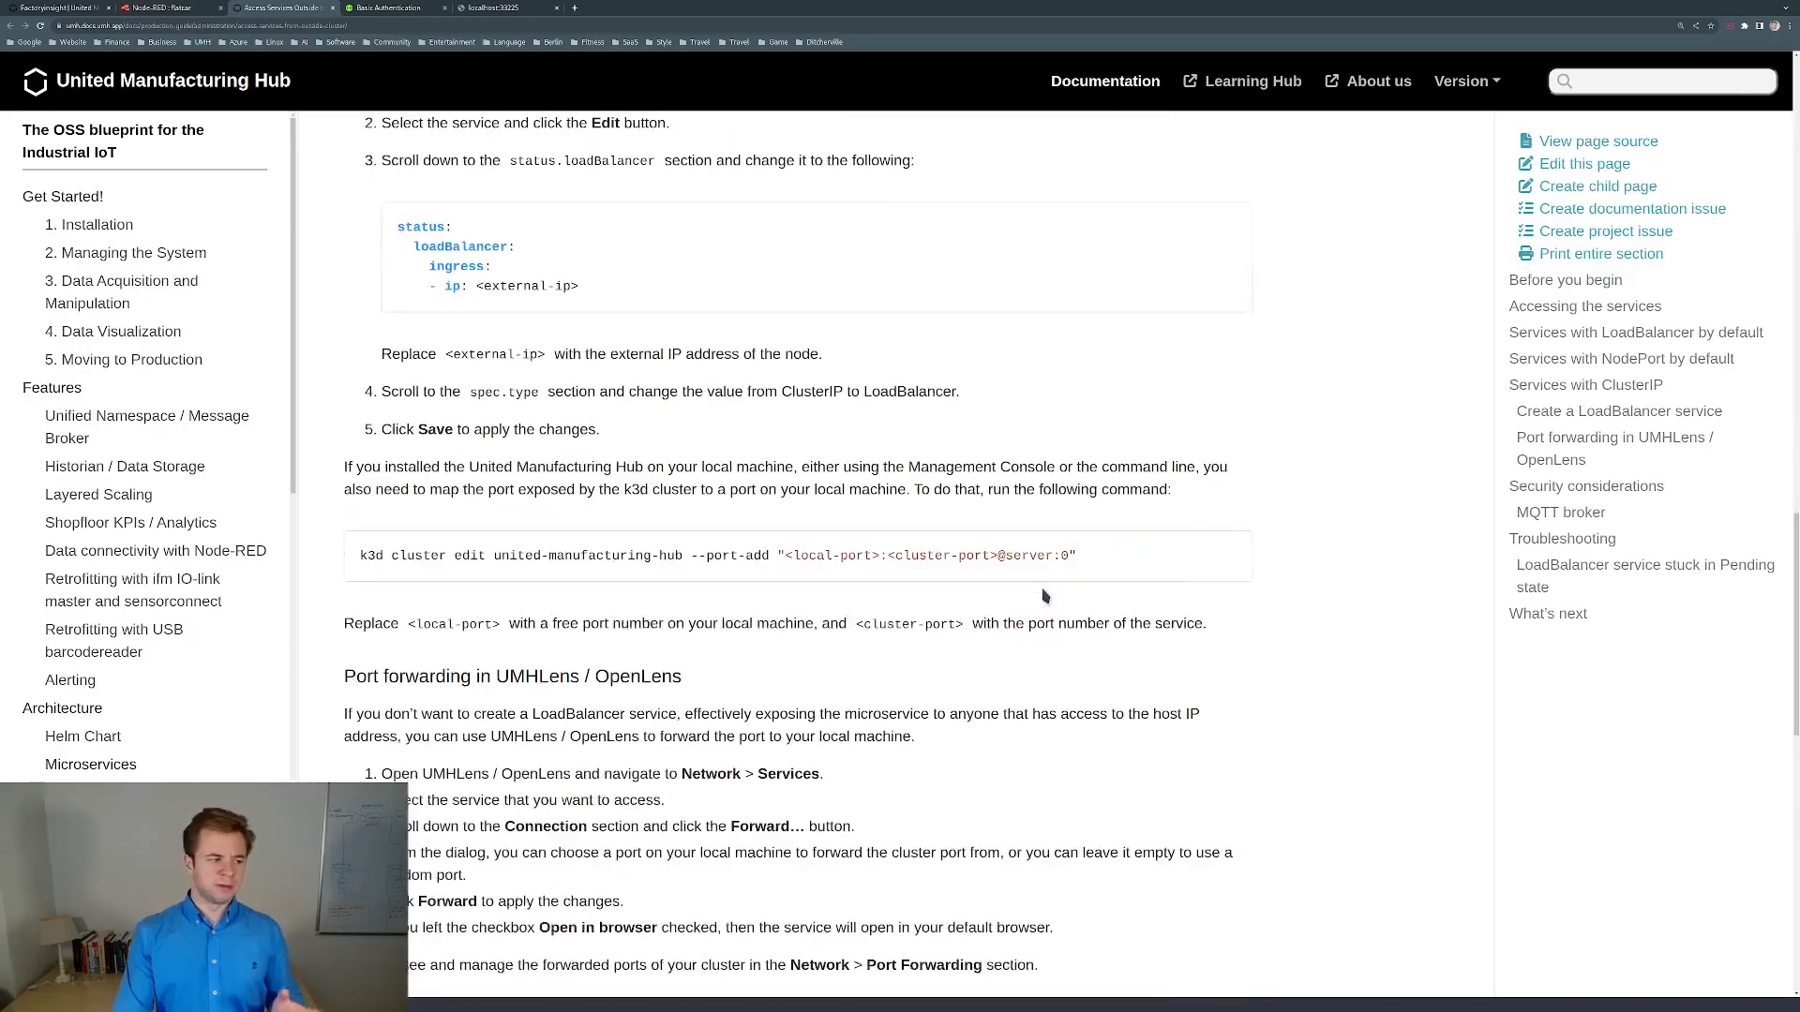
pyautogui.scroll(-2, 1043, 597)
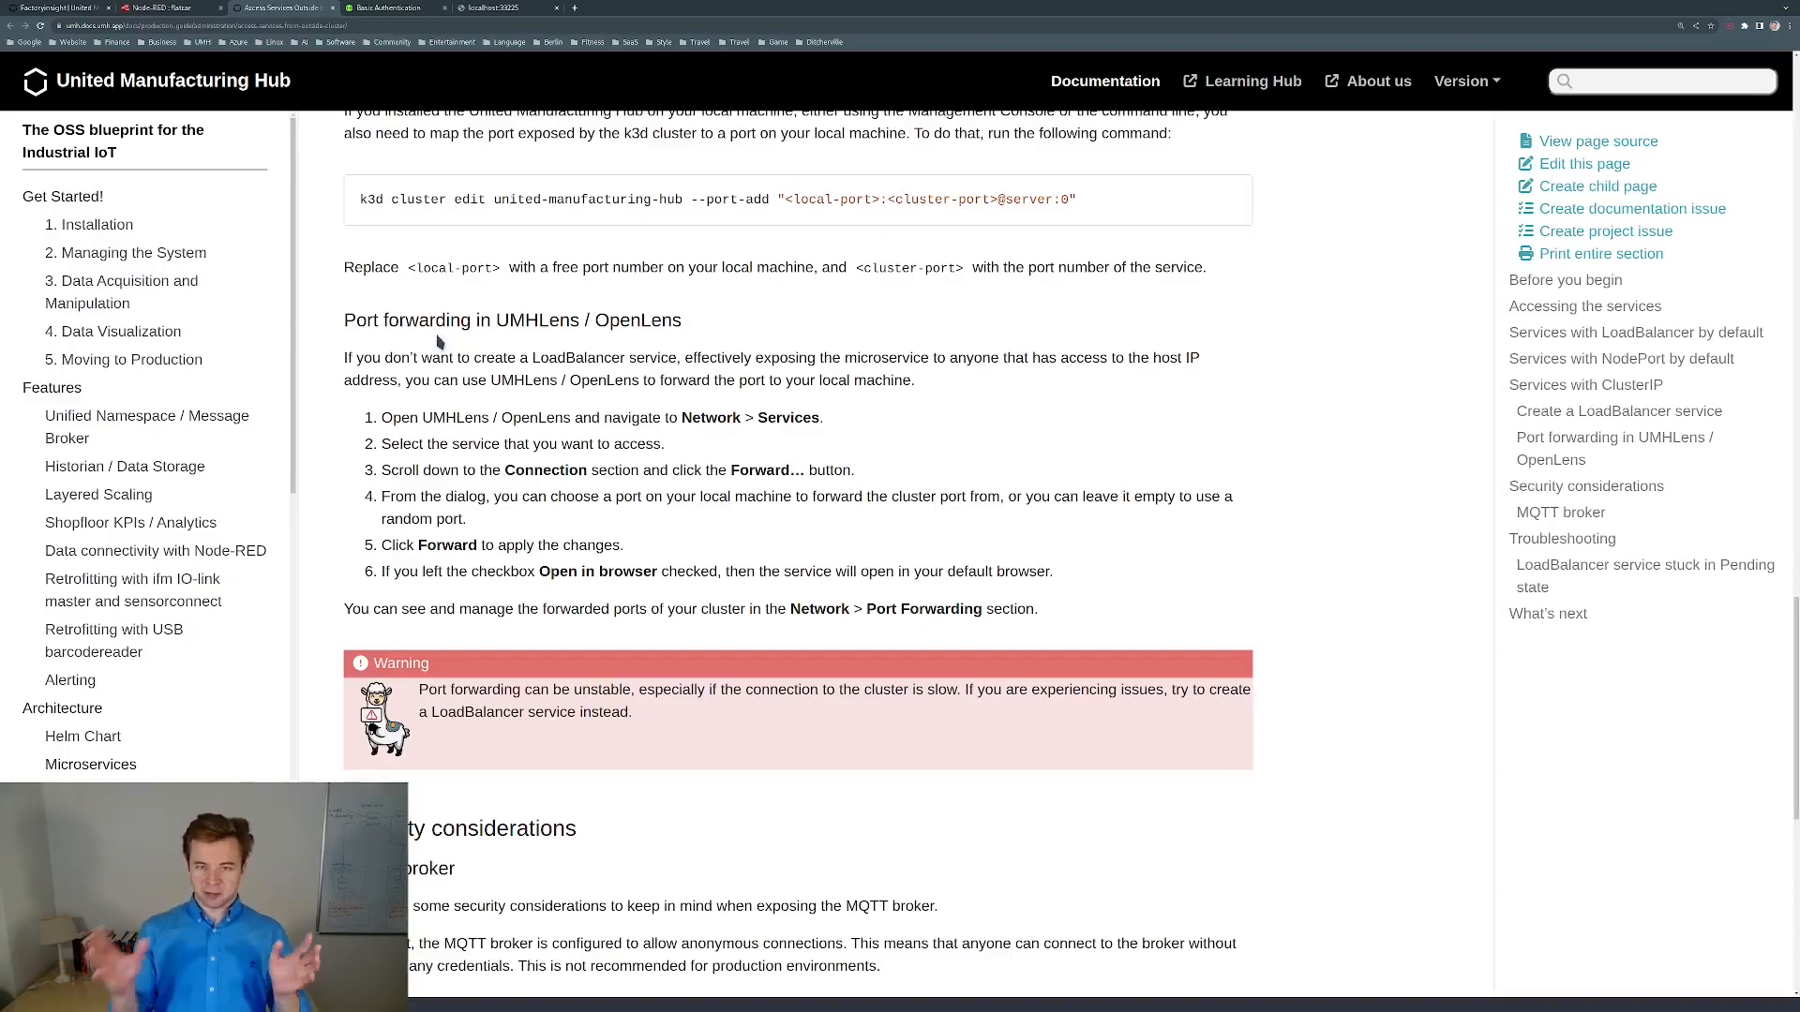
# Launch OpenLens, connect to the UMH cluster and display its network services.
pyautogui.press('super+d')
pyautogui.write('ope')
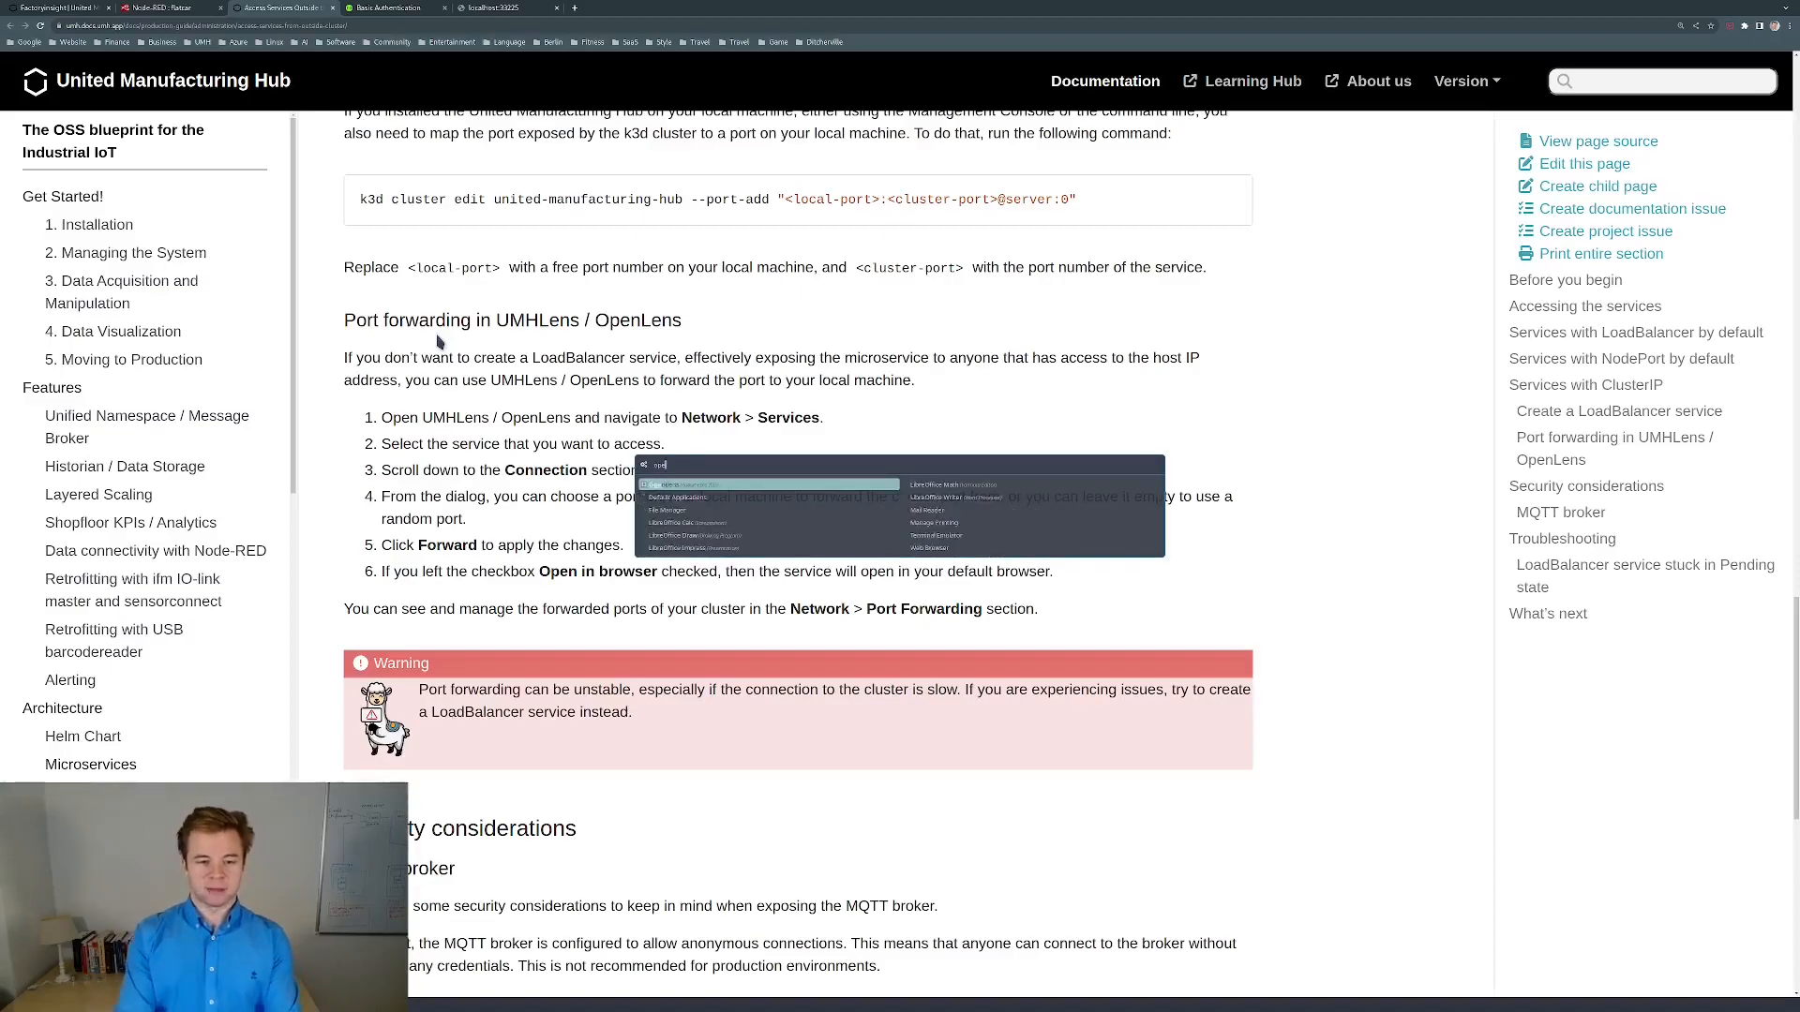
pyautogui.write('n')
pyautogui.press('Return')
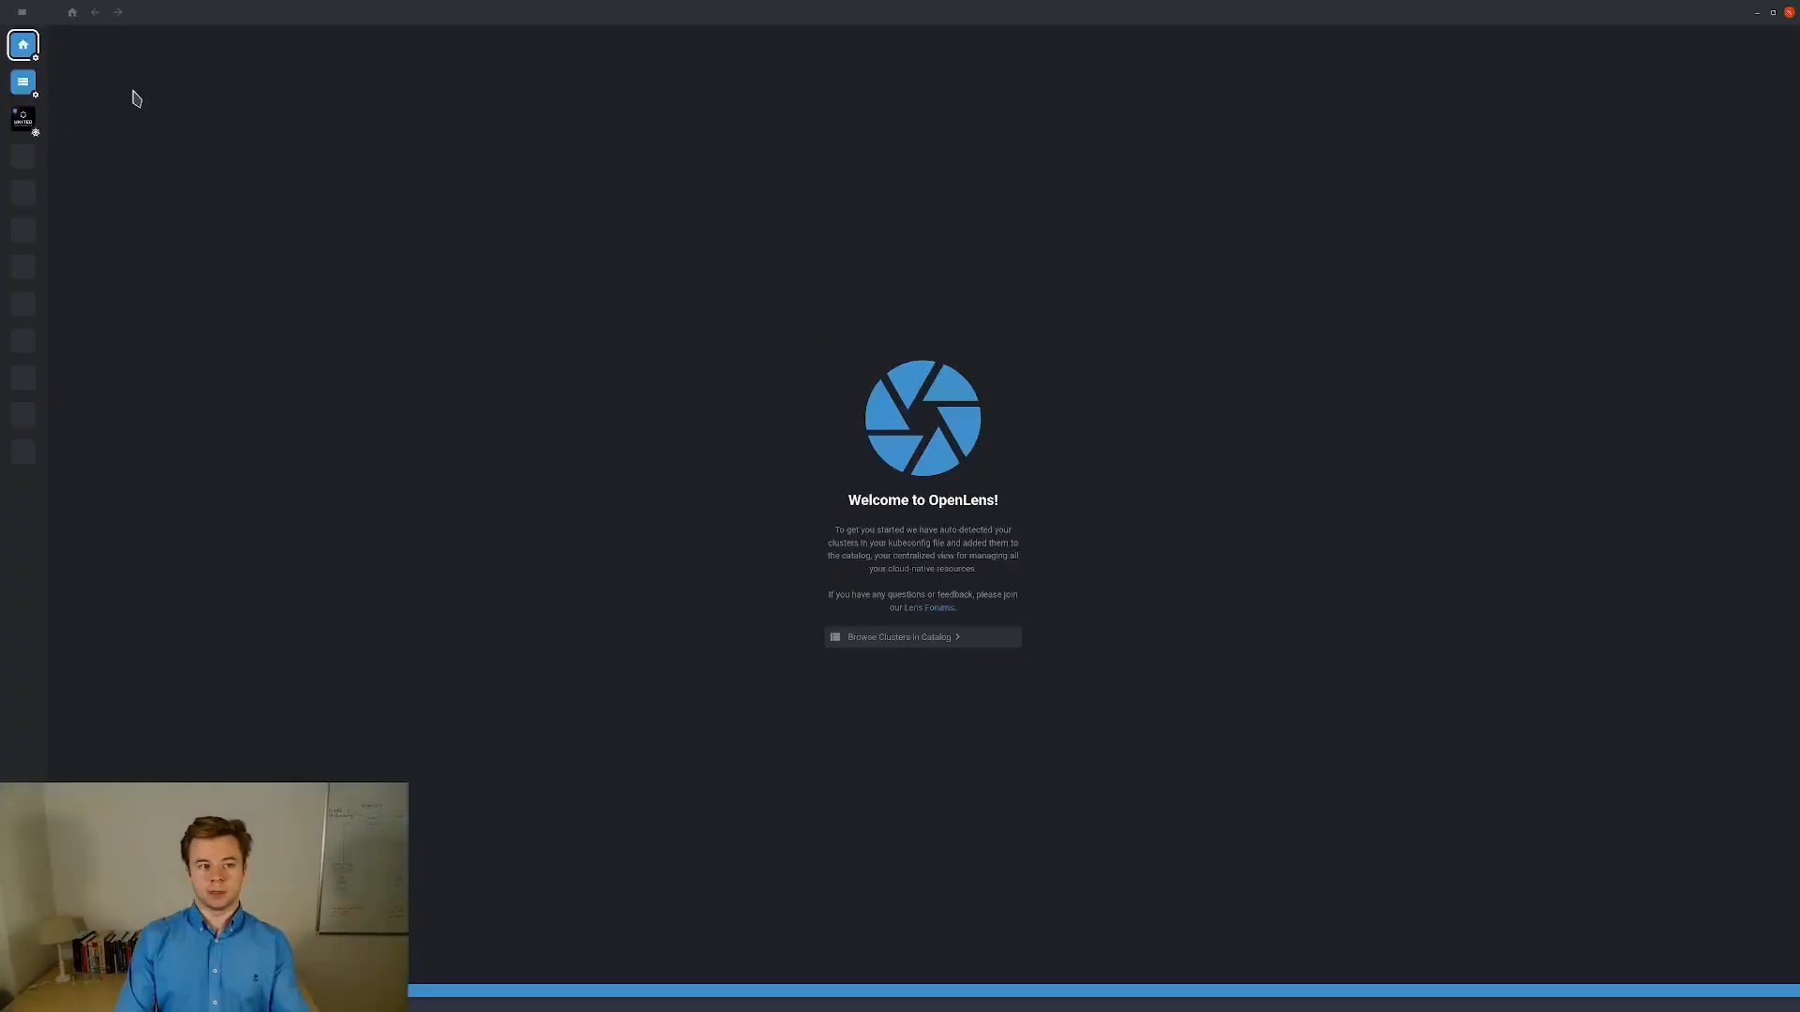
pyautogui.click(23, 119)
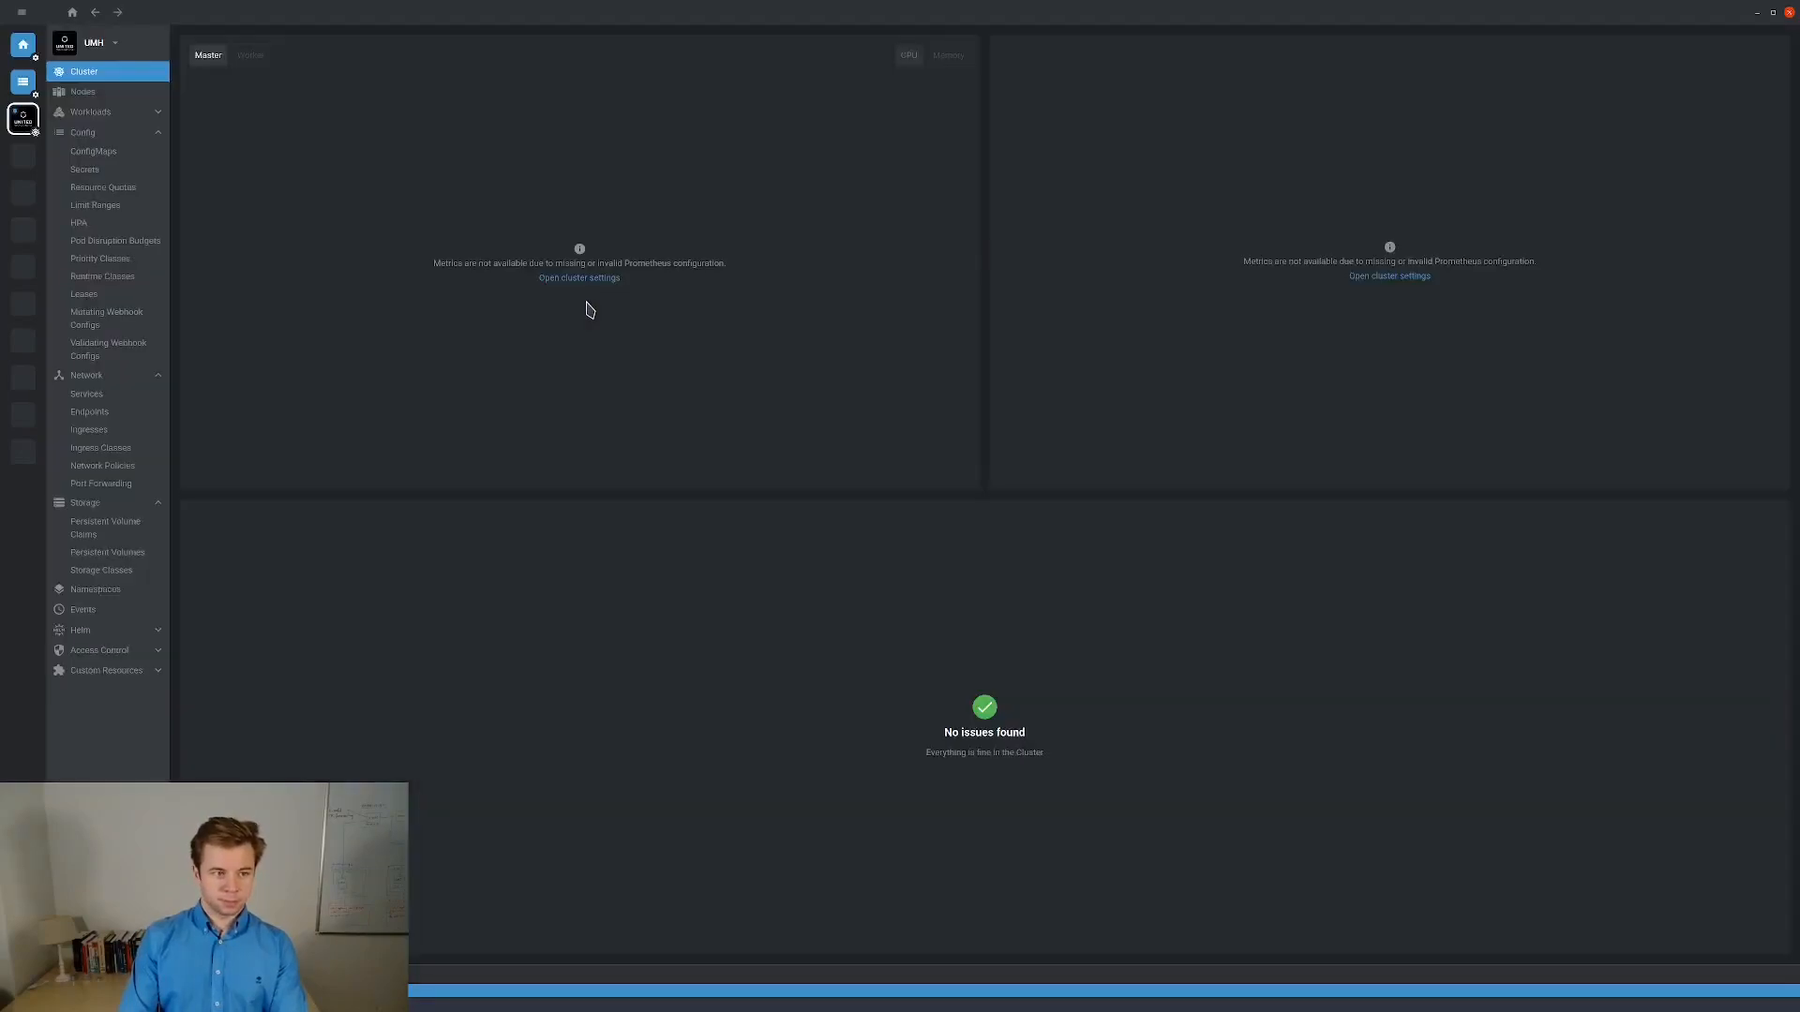
pyautogui.click(87, 395)
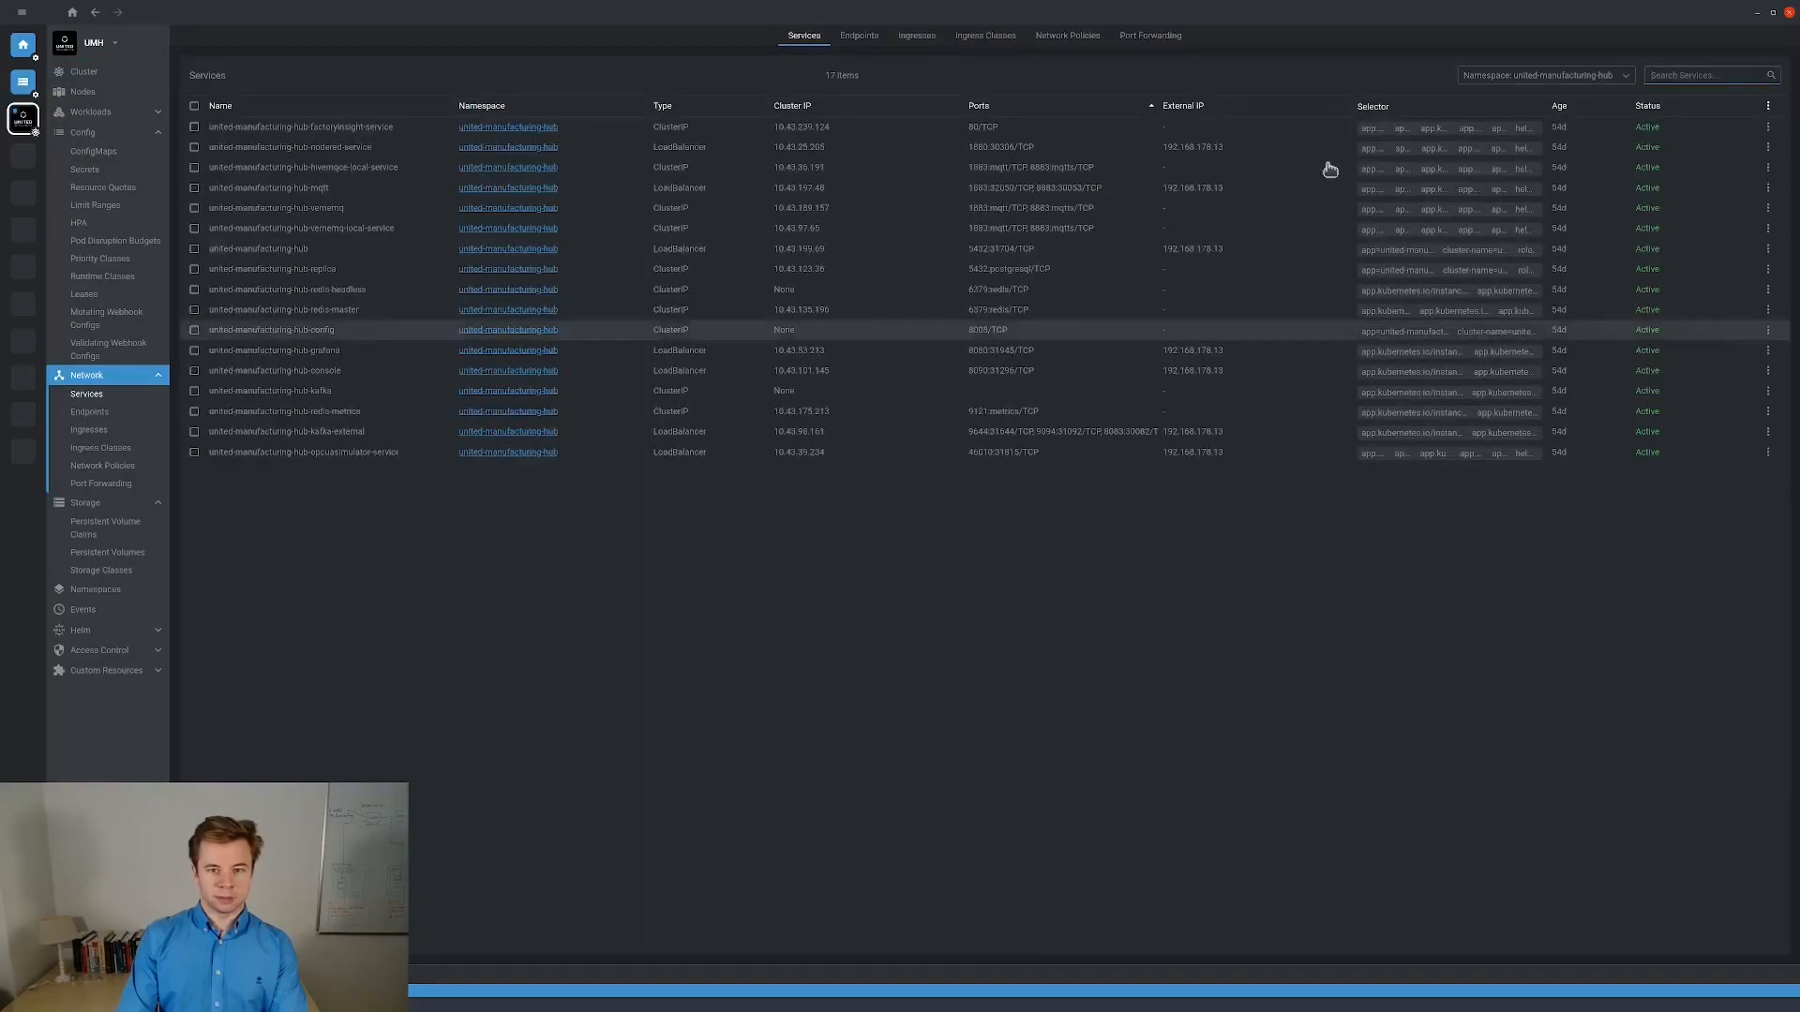
# Filter the services by "factory" and start port forwarding for united-manufacturing-hub-factoryinsight-service with a random local port, opening it in the browser.
pyautogui.click(1672, 76)
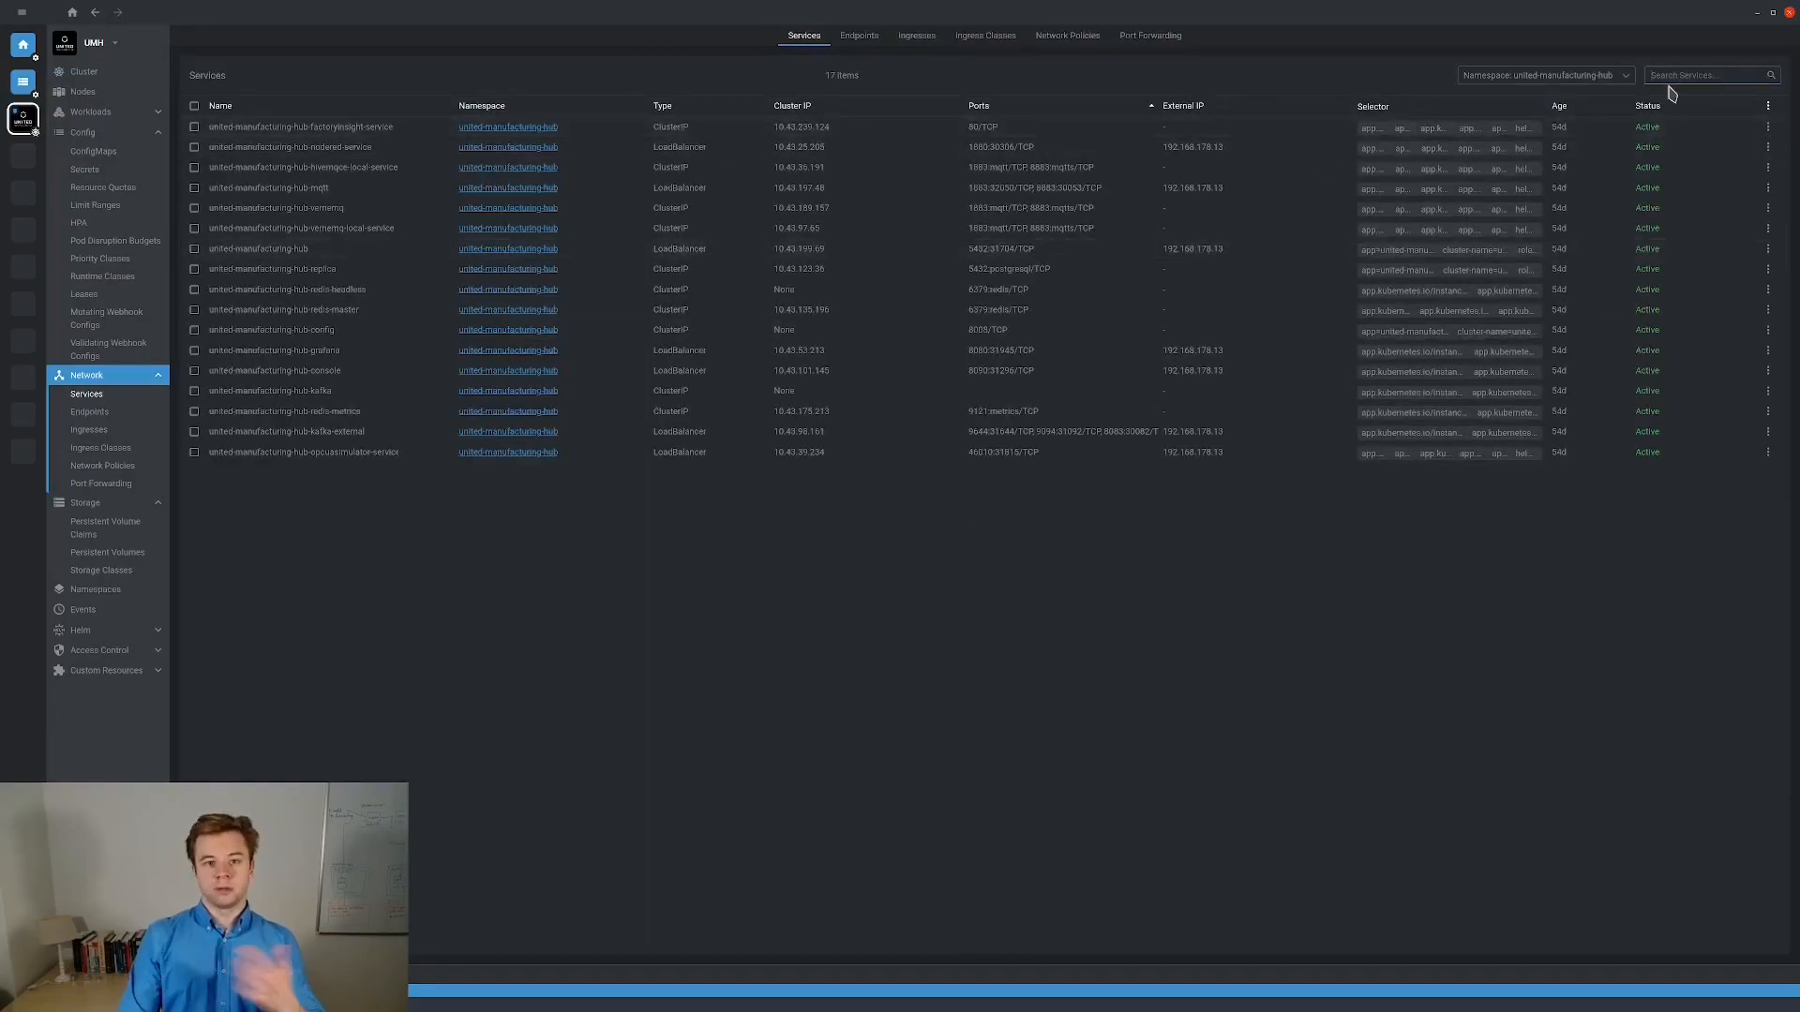
pyautogui.write('factory')
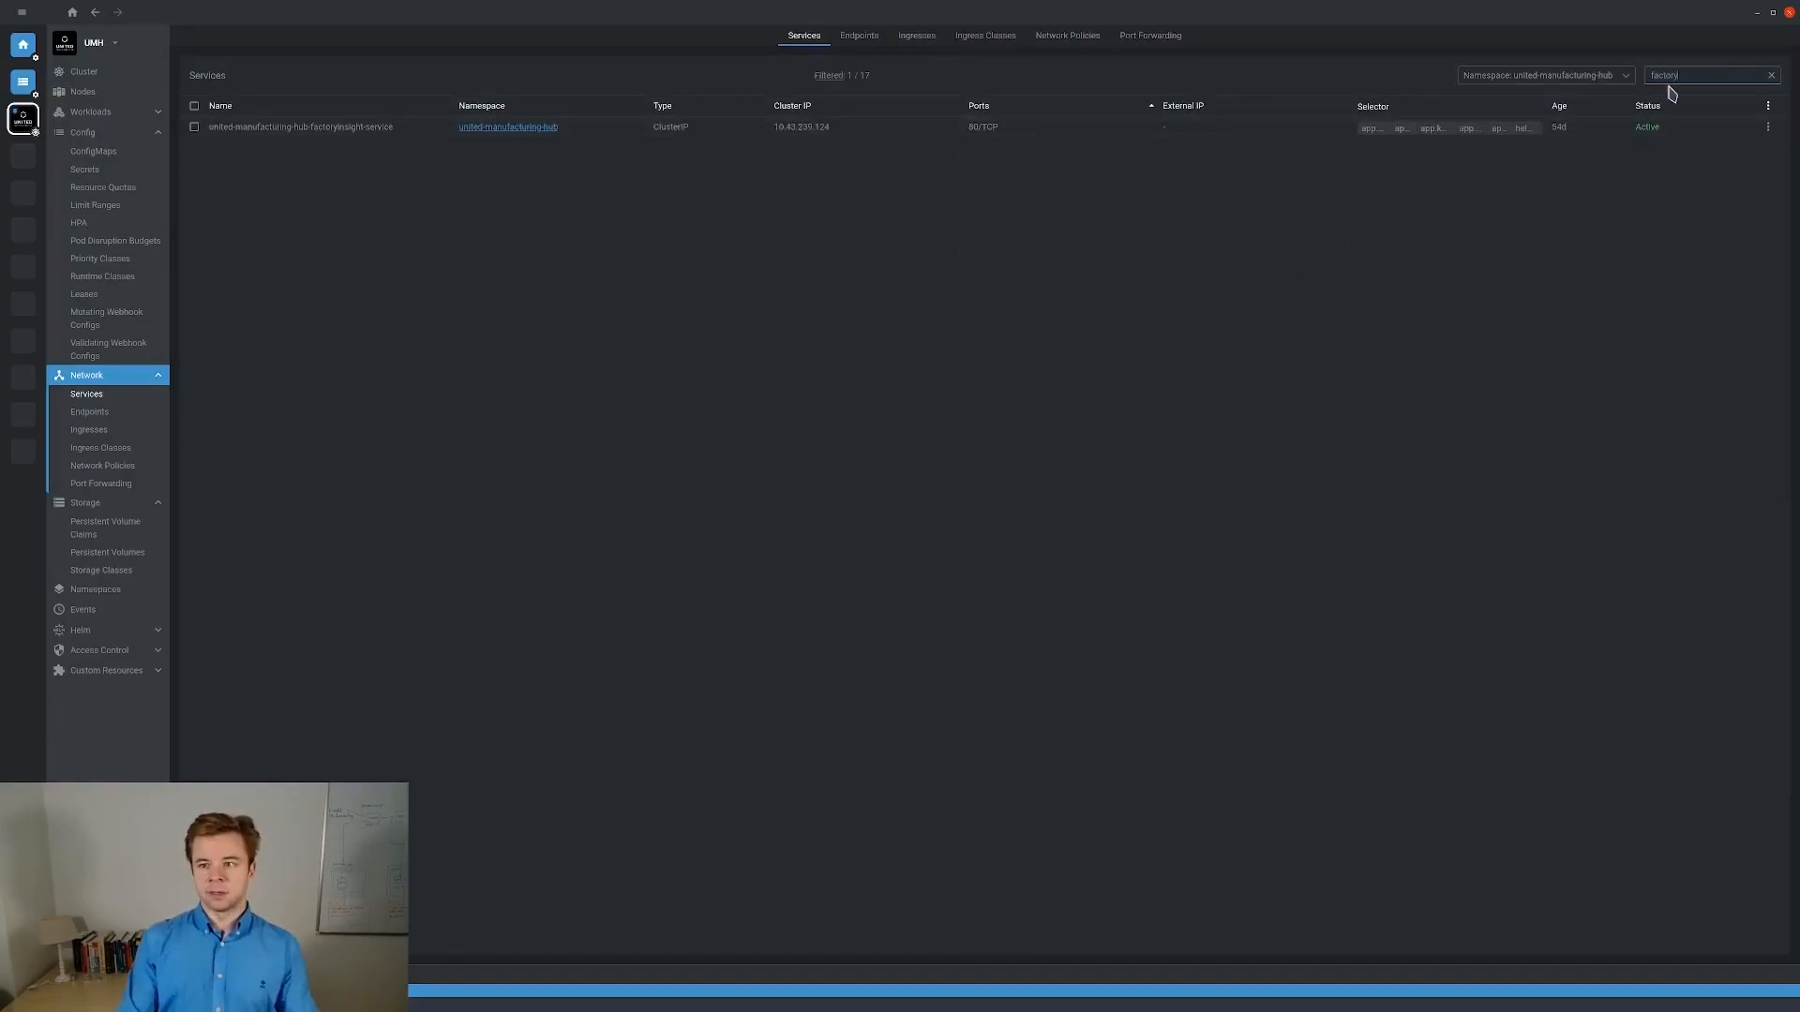
pyautogui.click(334, 132)
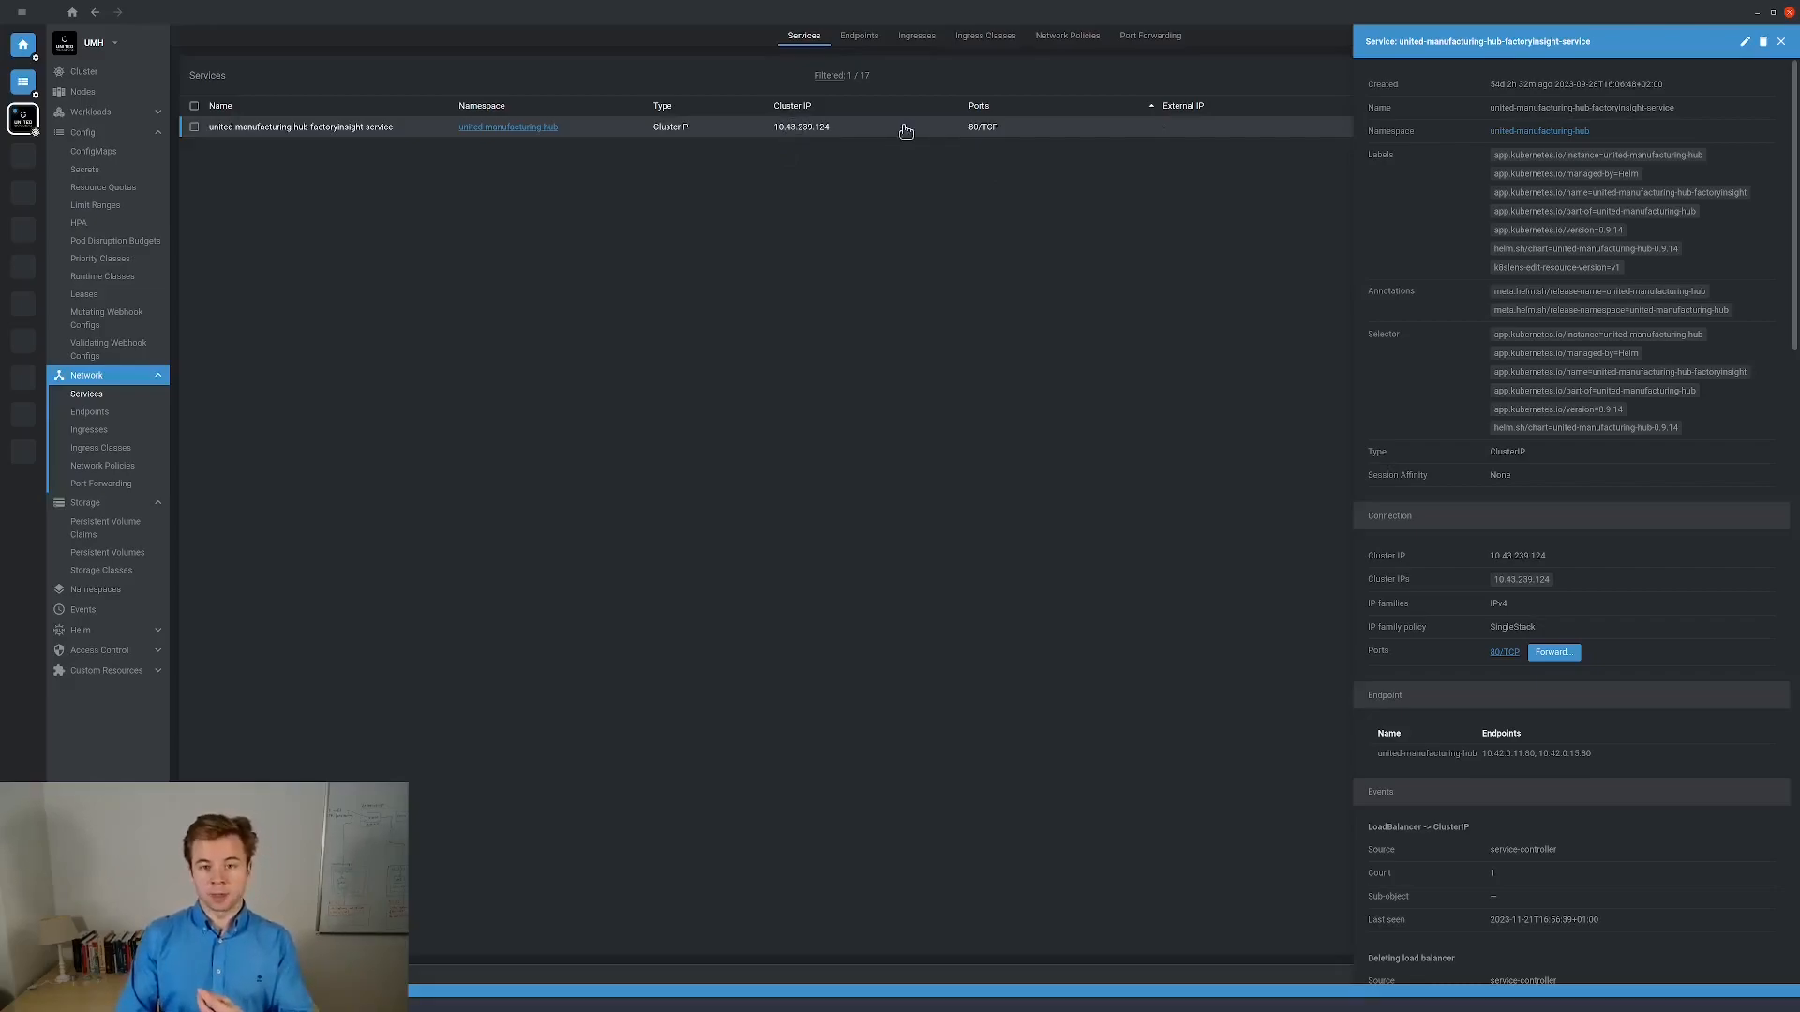
pyautogui.click(1556, 652)
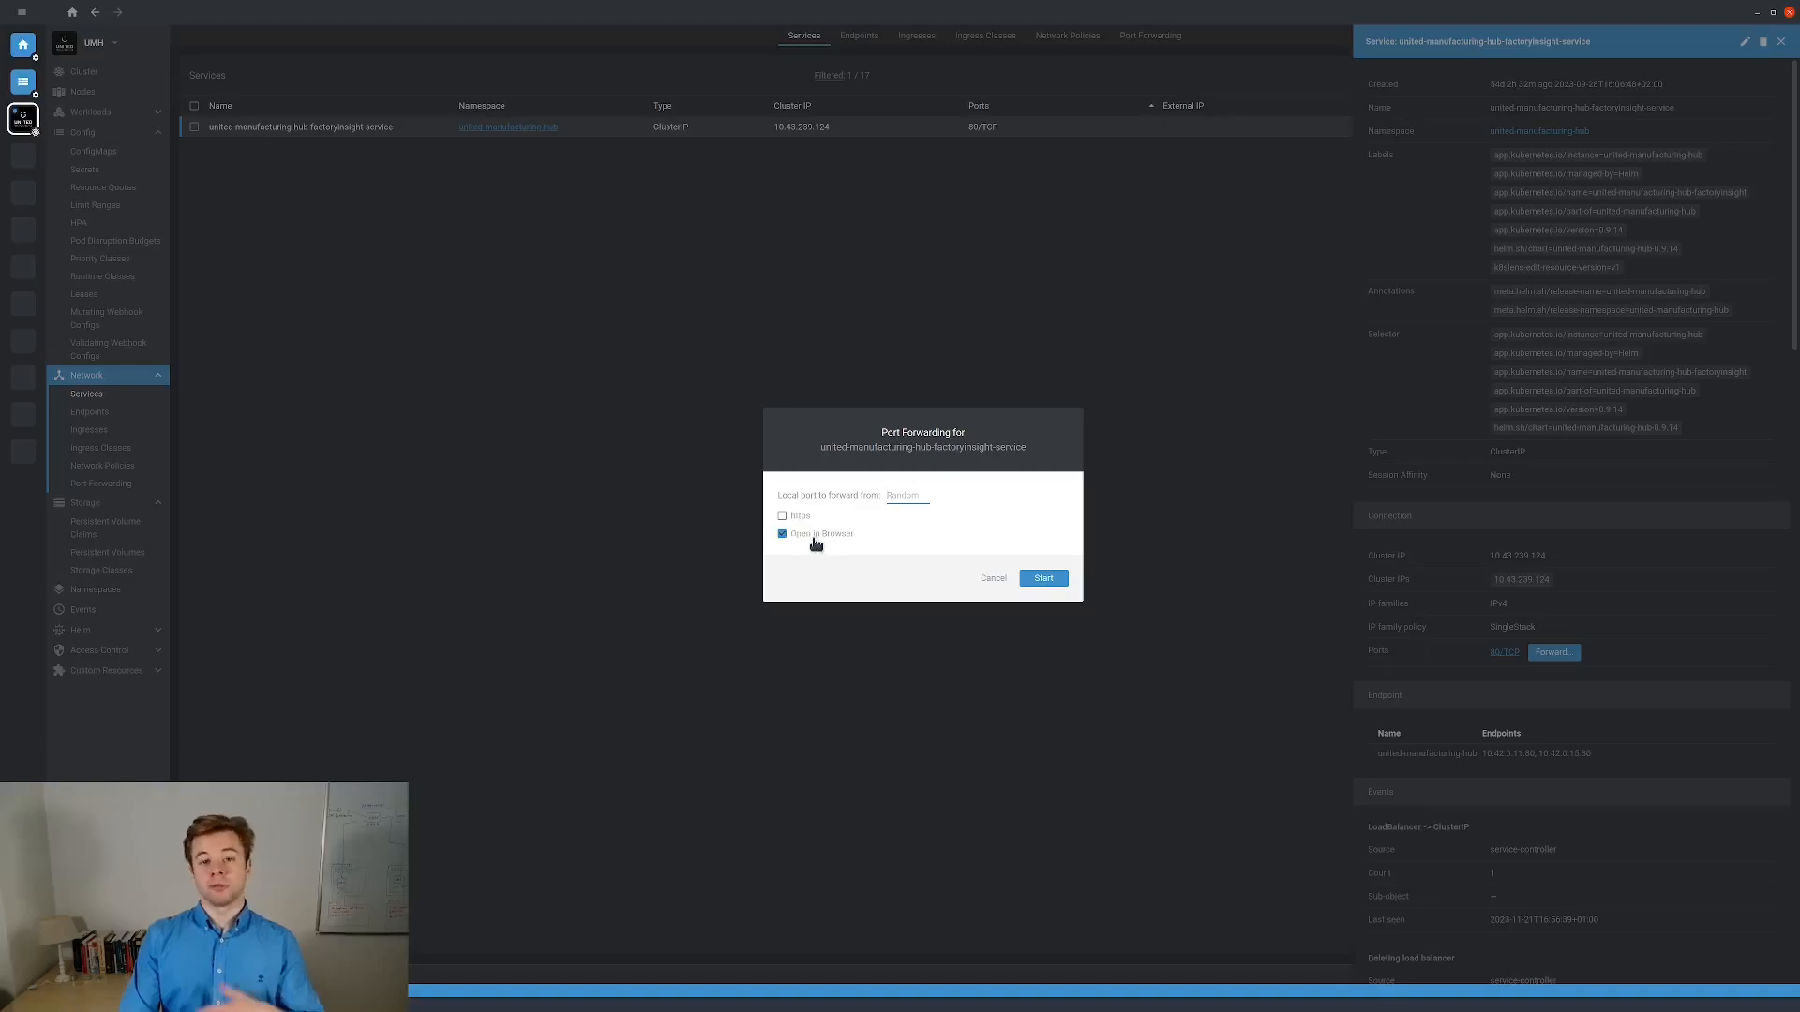
pyautogui.click(1042, 581)
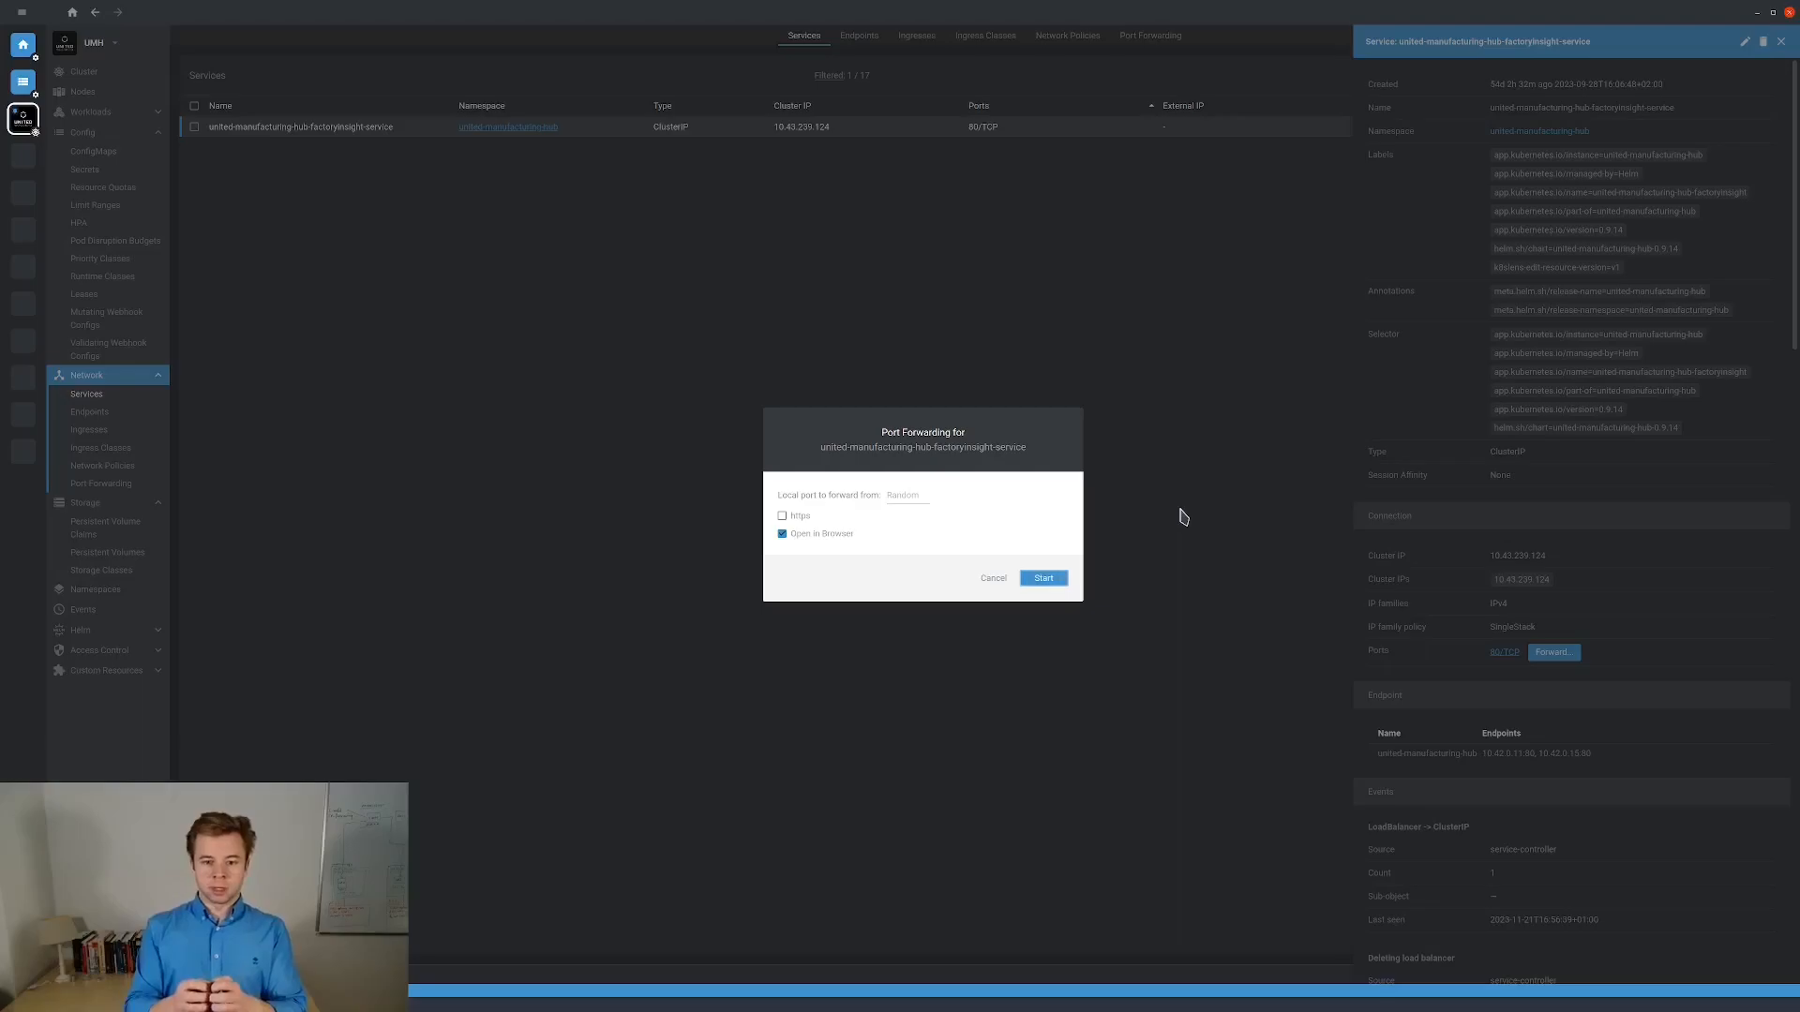
# Start the port forward with a random local port and copy the localhost address of the page it opens.
pyautogui.press('Return')
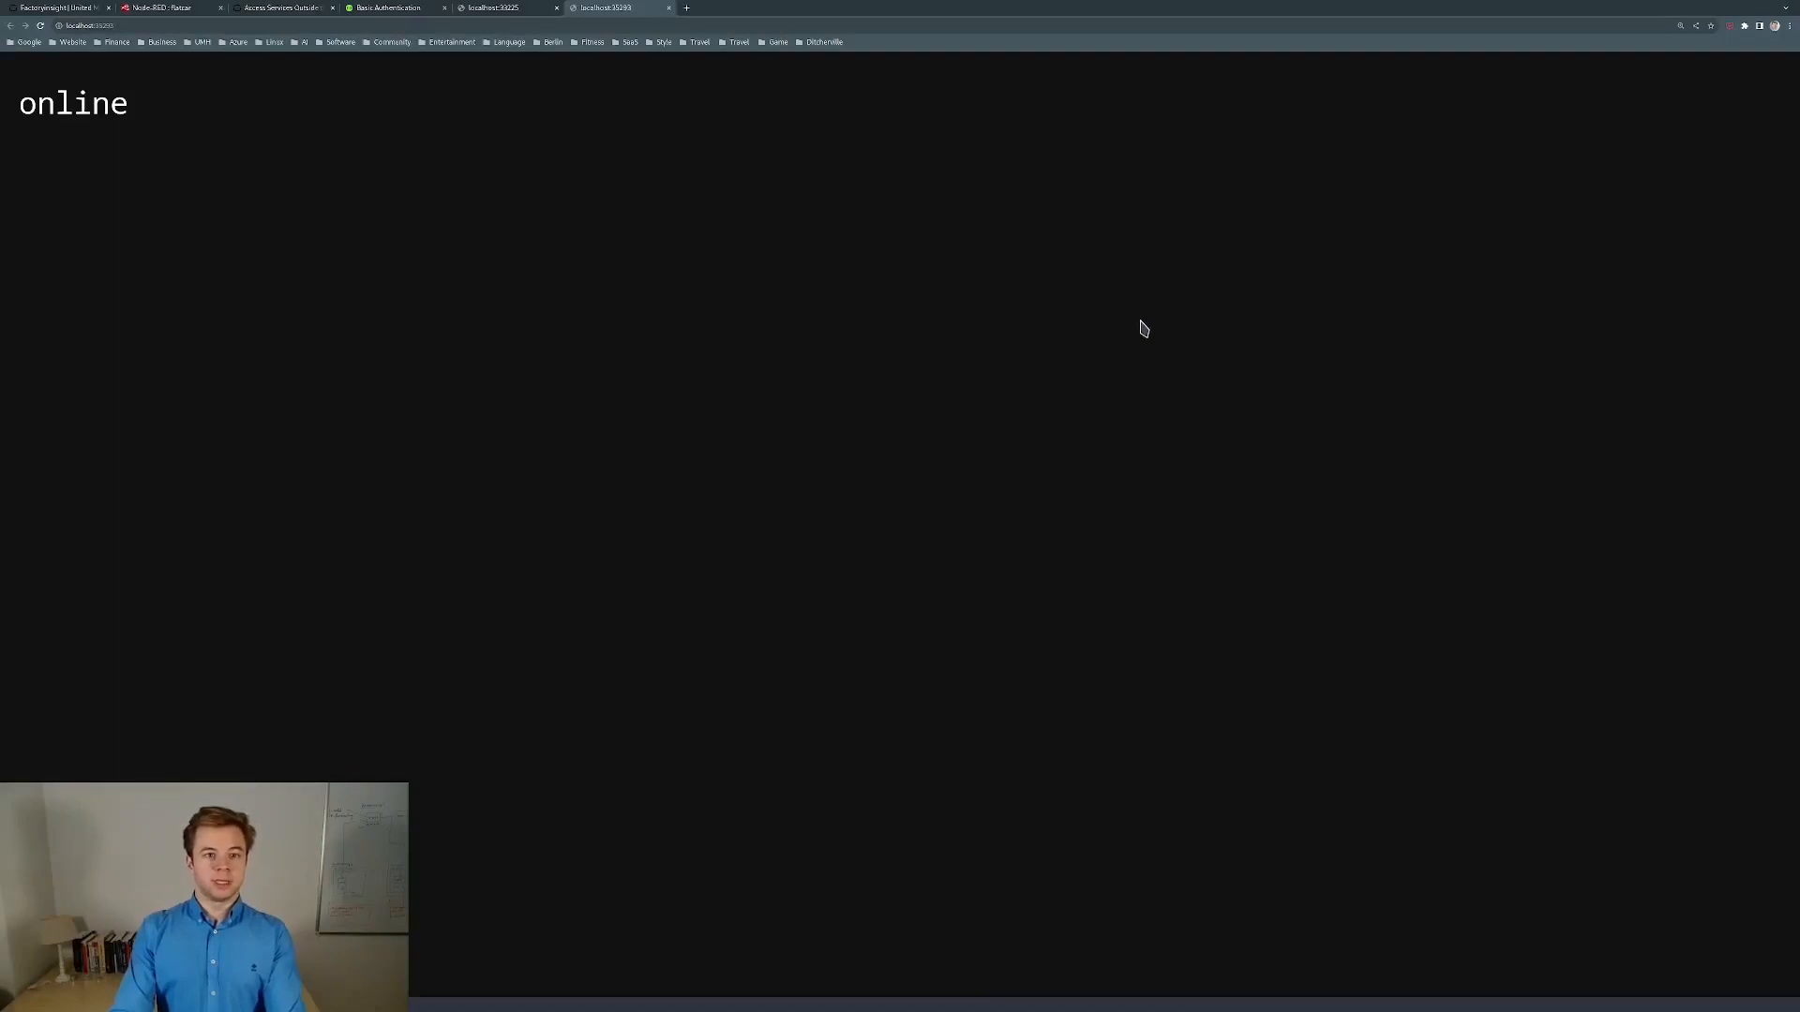
pyautogui.click(119, 27)
pyautogui.hotkey('ctrl', 'c')
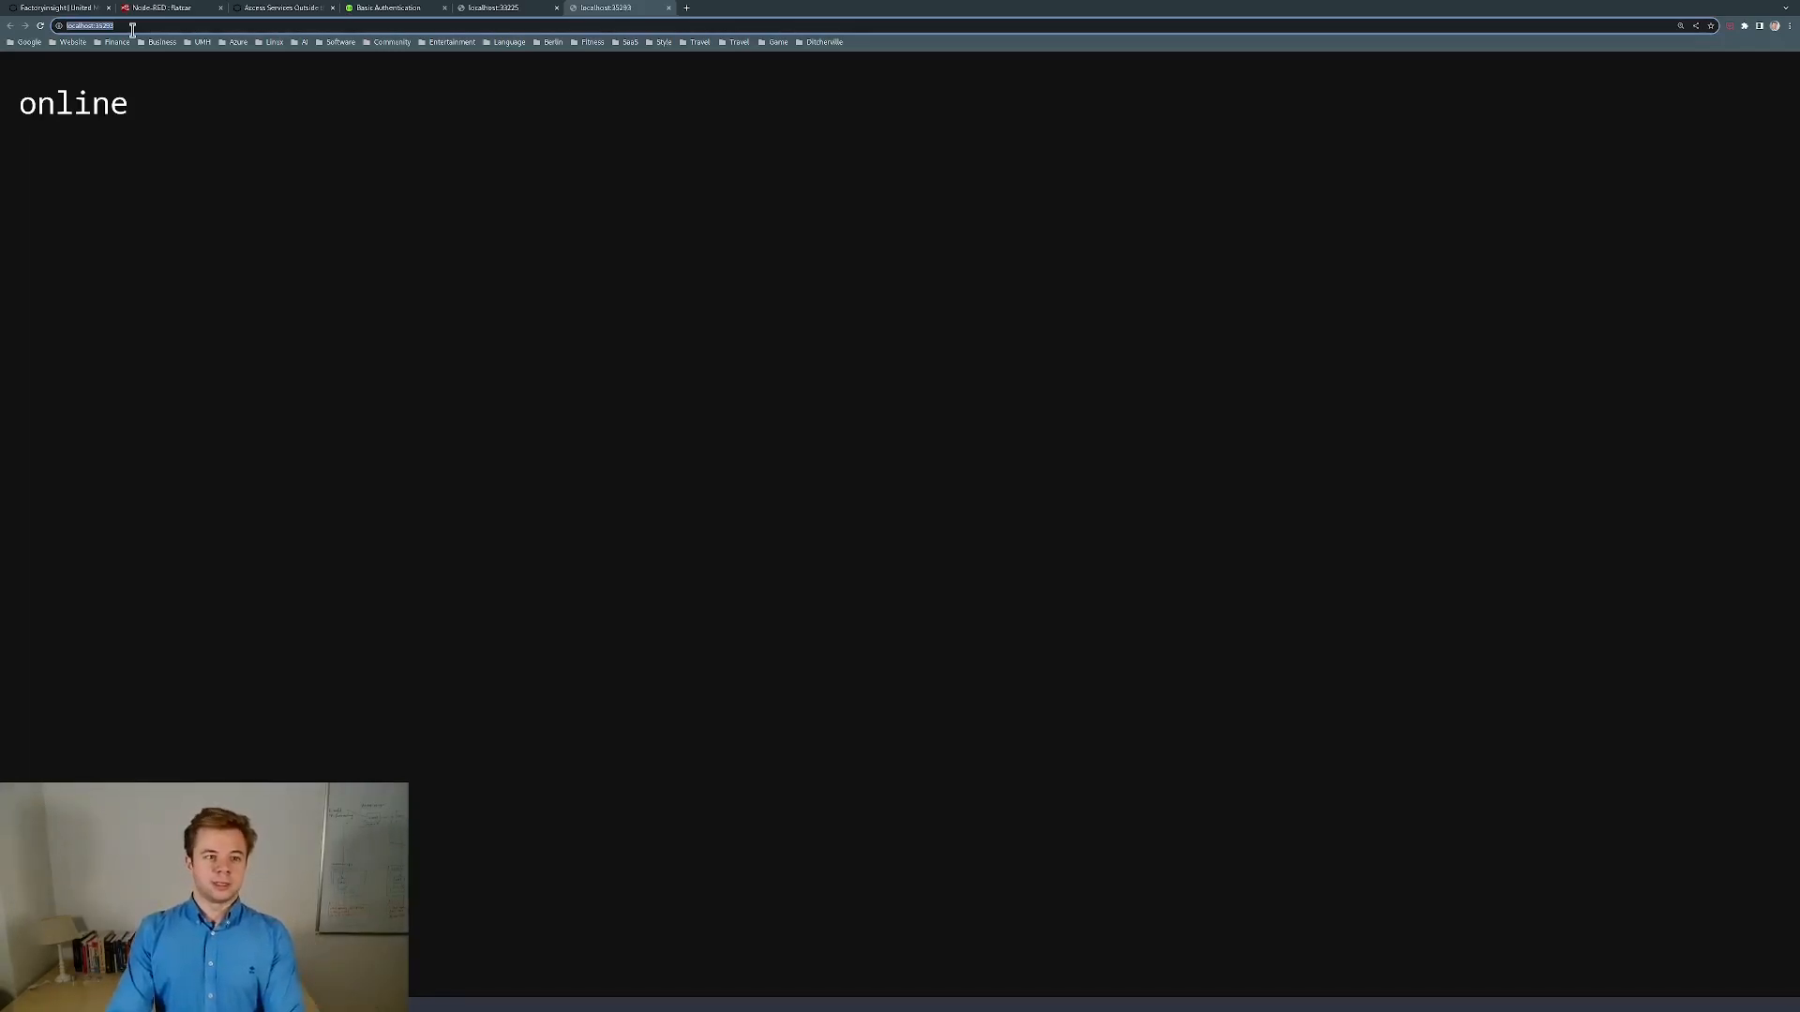
pyautogui.click(318, 148)
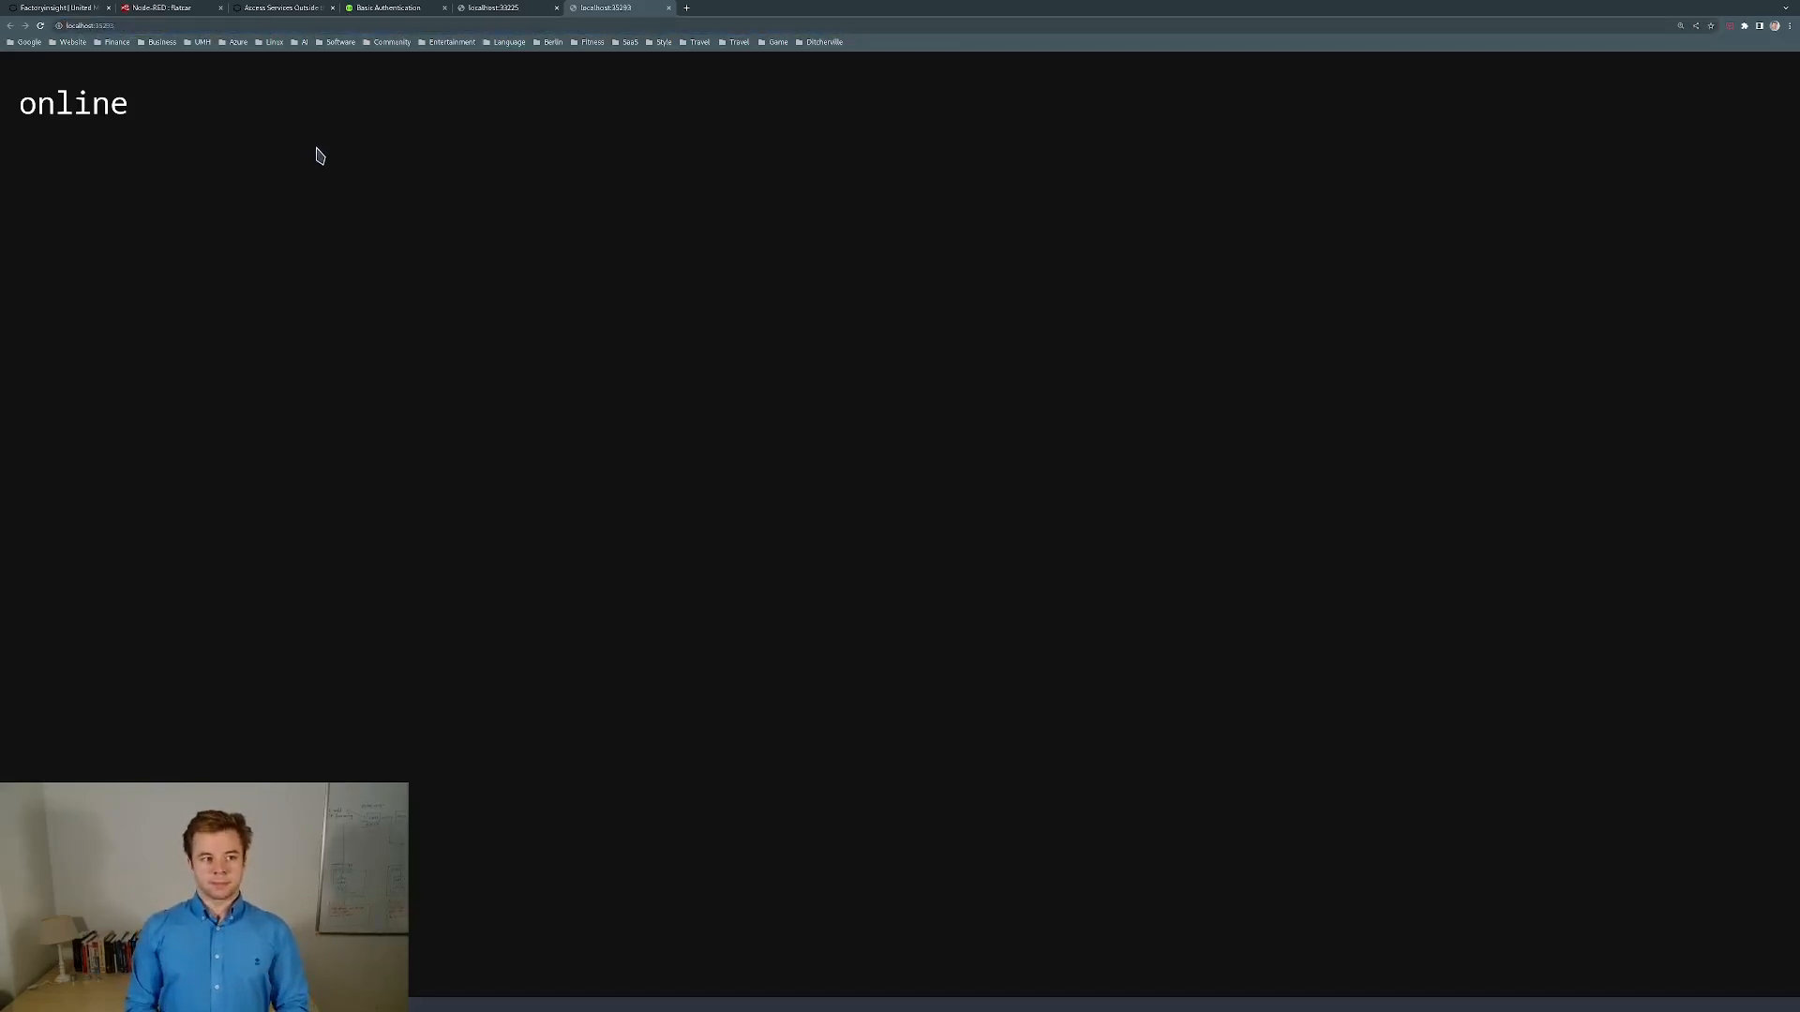
pyautogui.press('super+d')
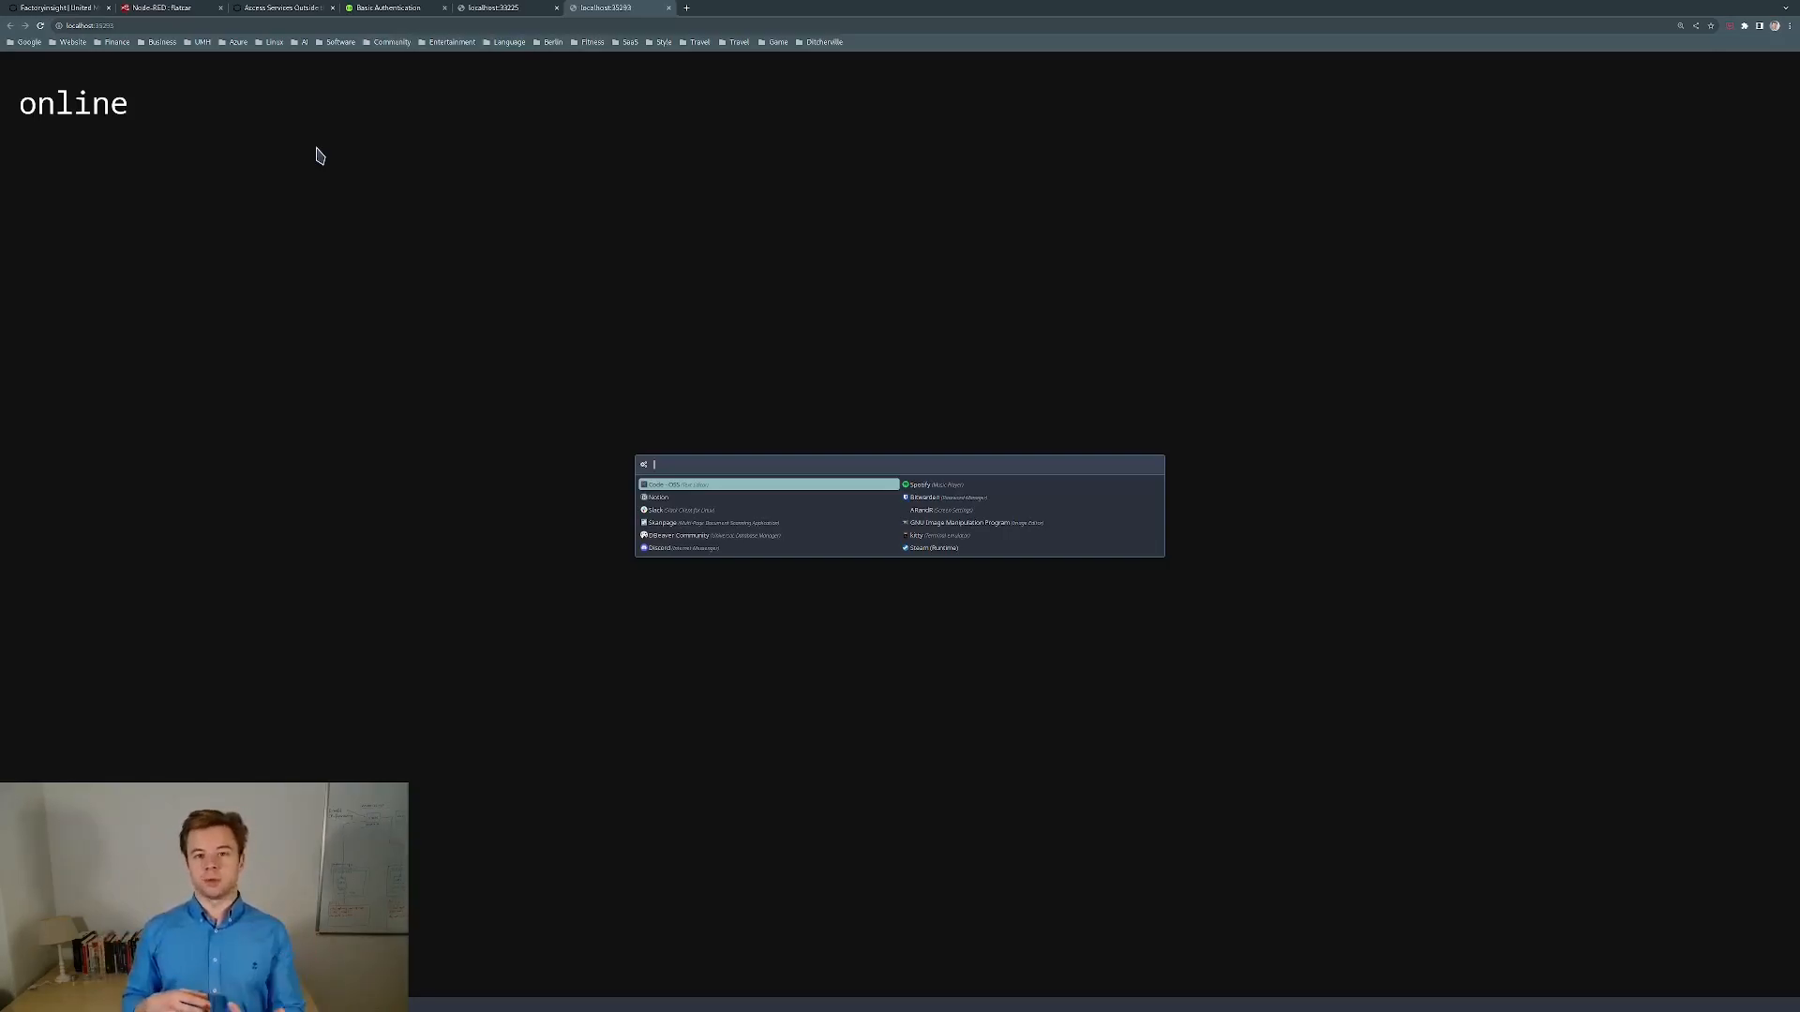
pyautogui.write('postman')
pyautogui.press('Return')
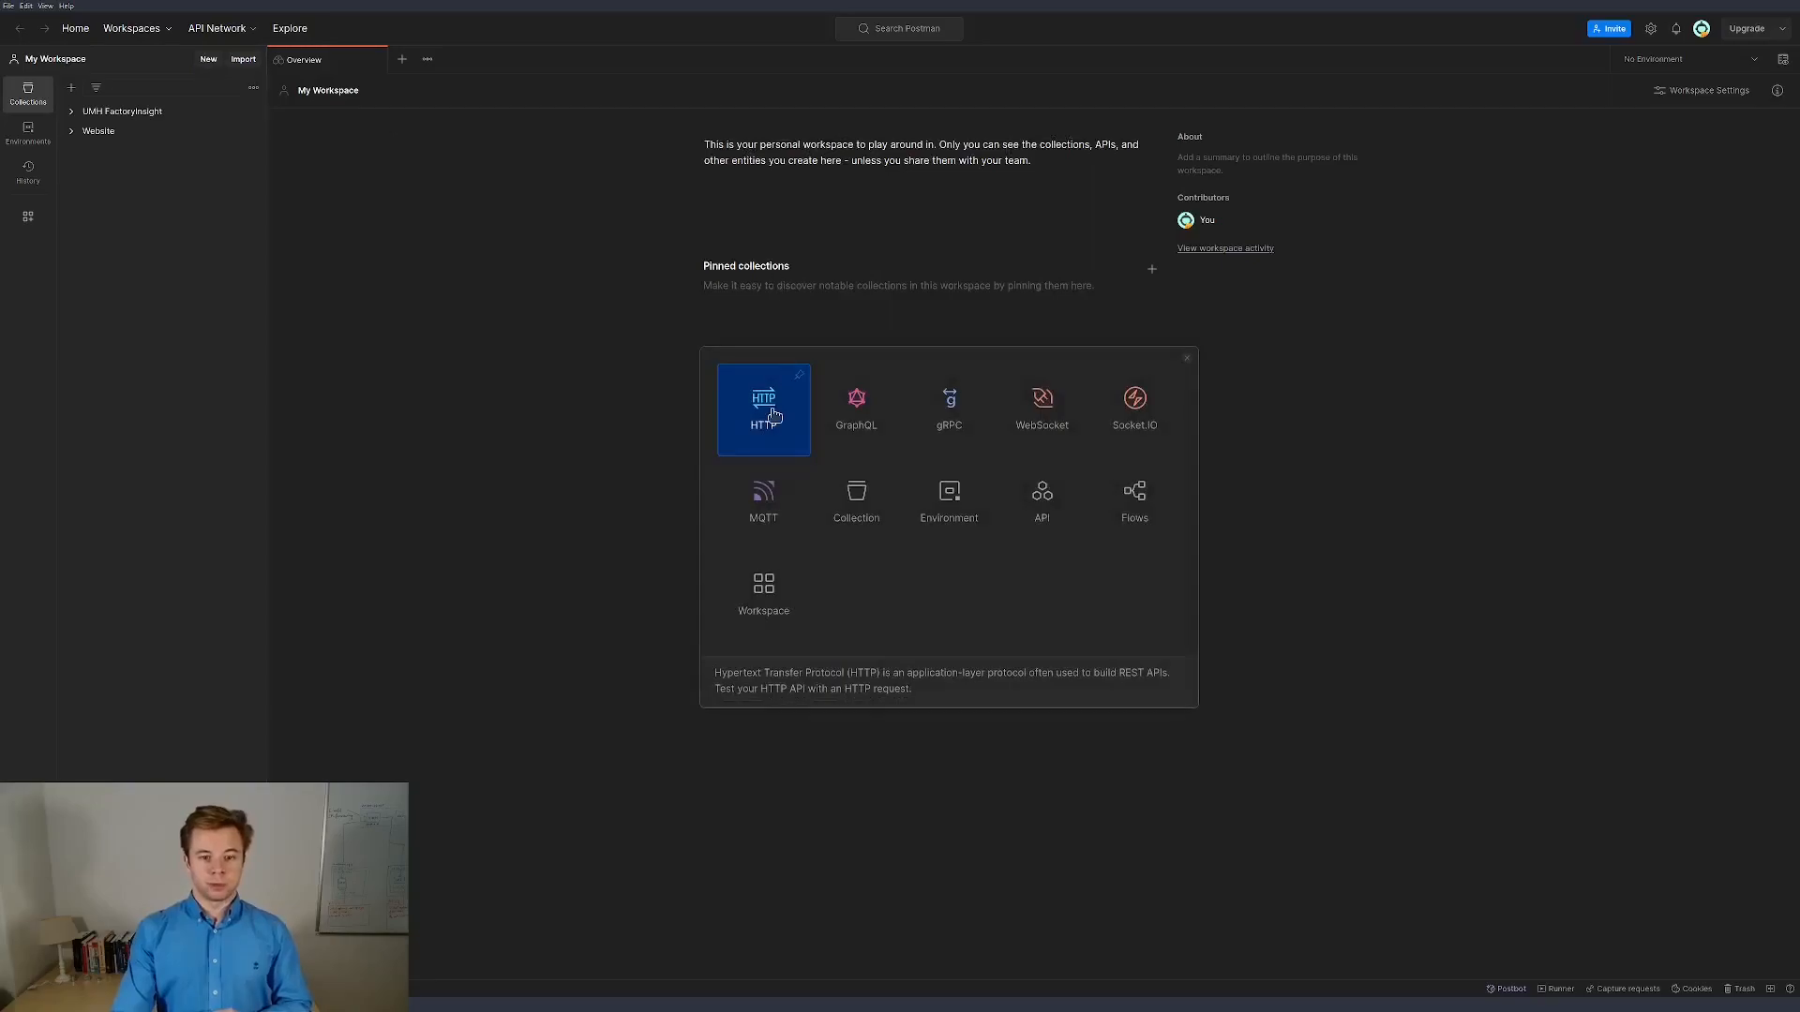
pyautogui.click(769, 417)
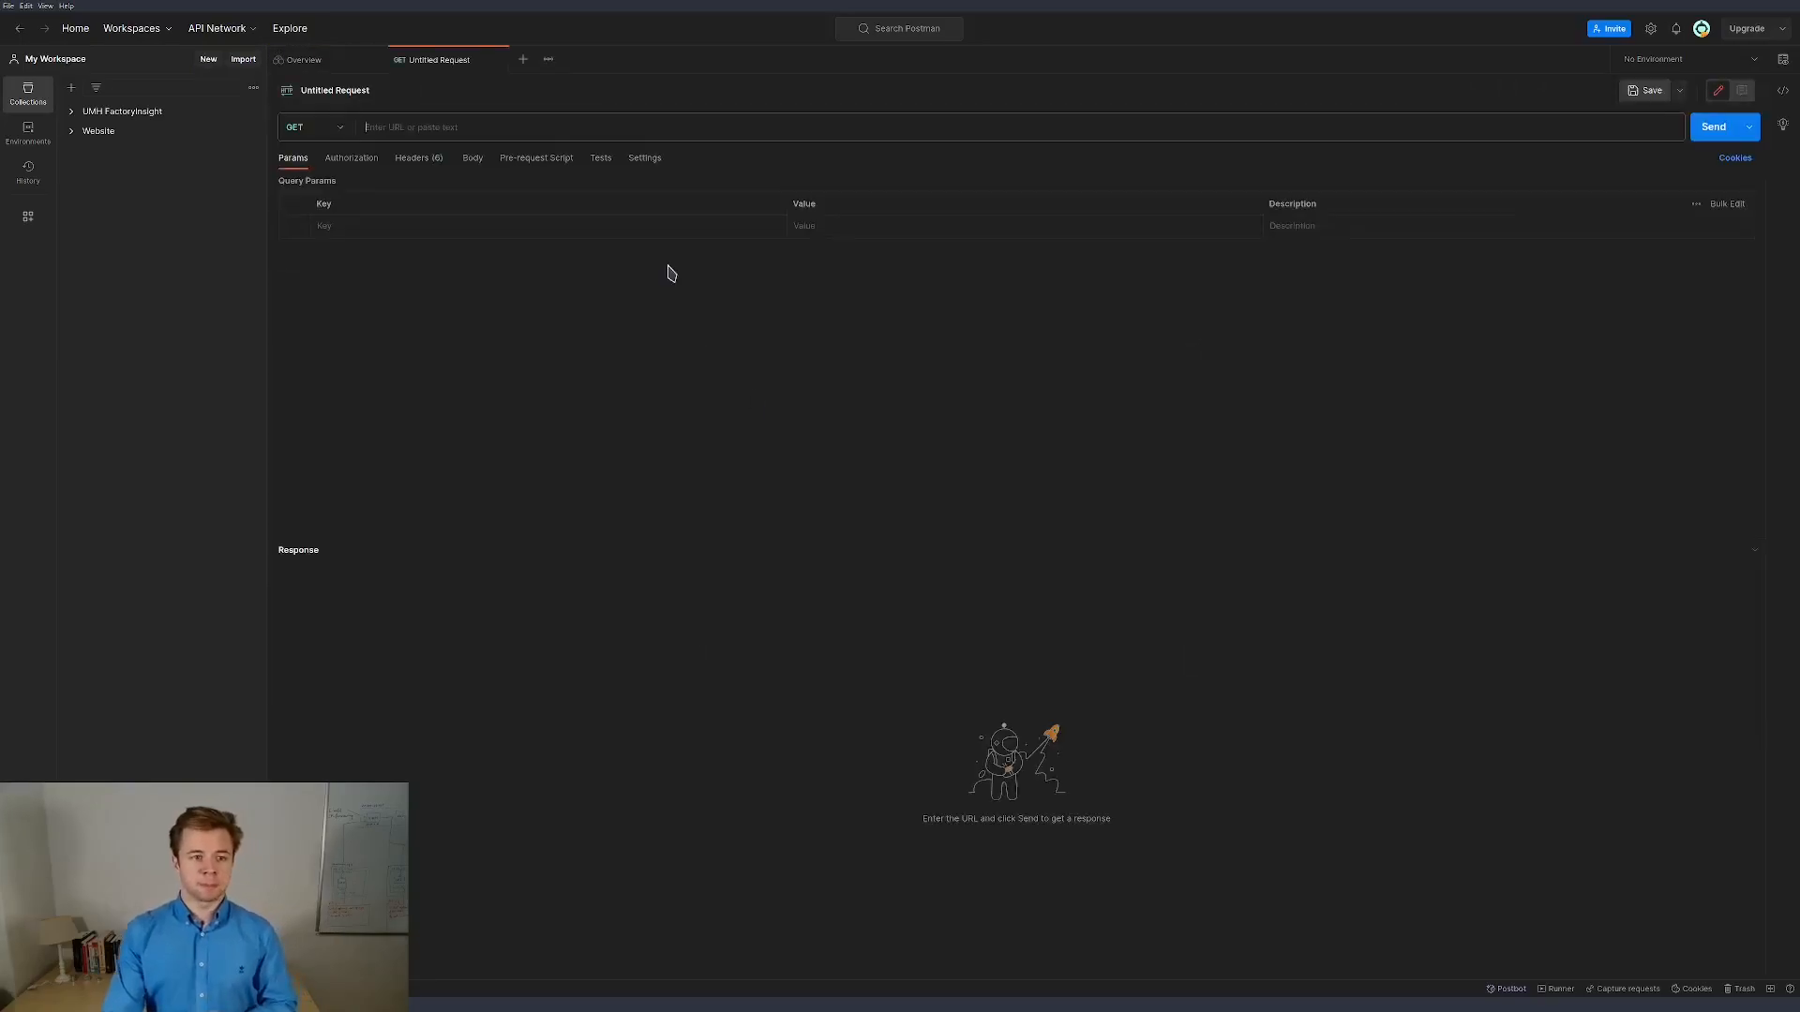
pyautogui.click(547, 125)
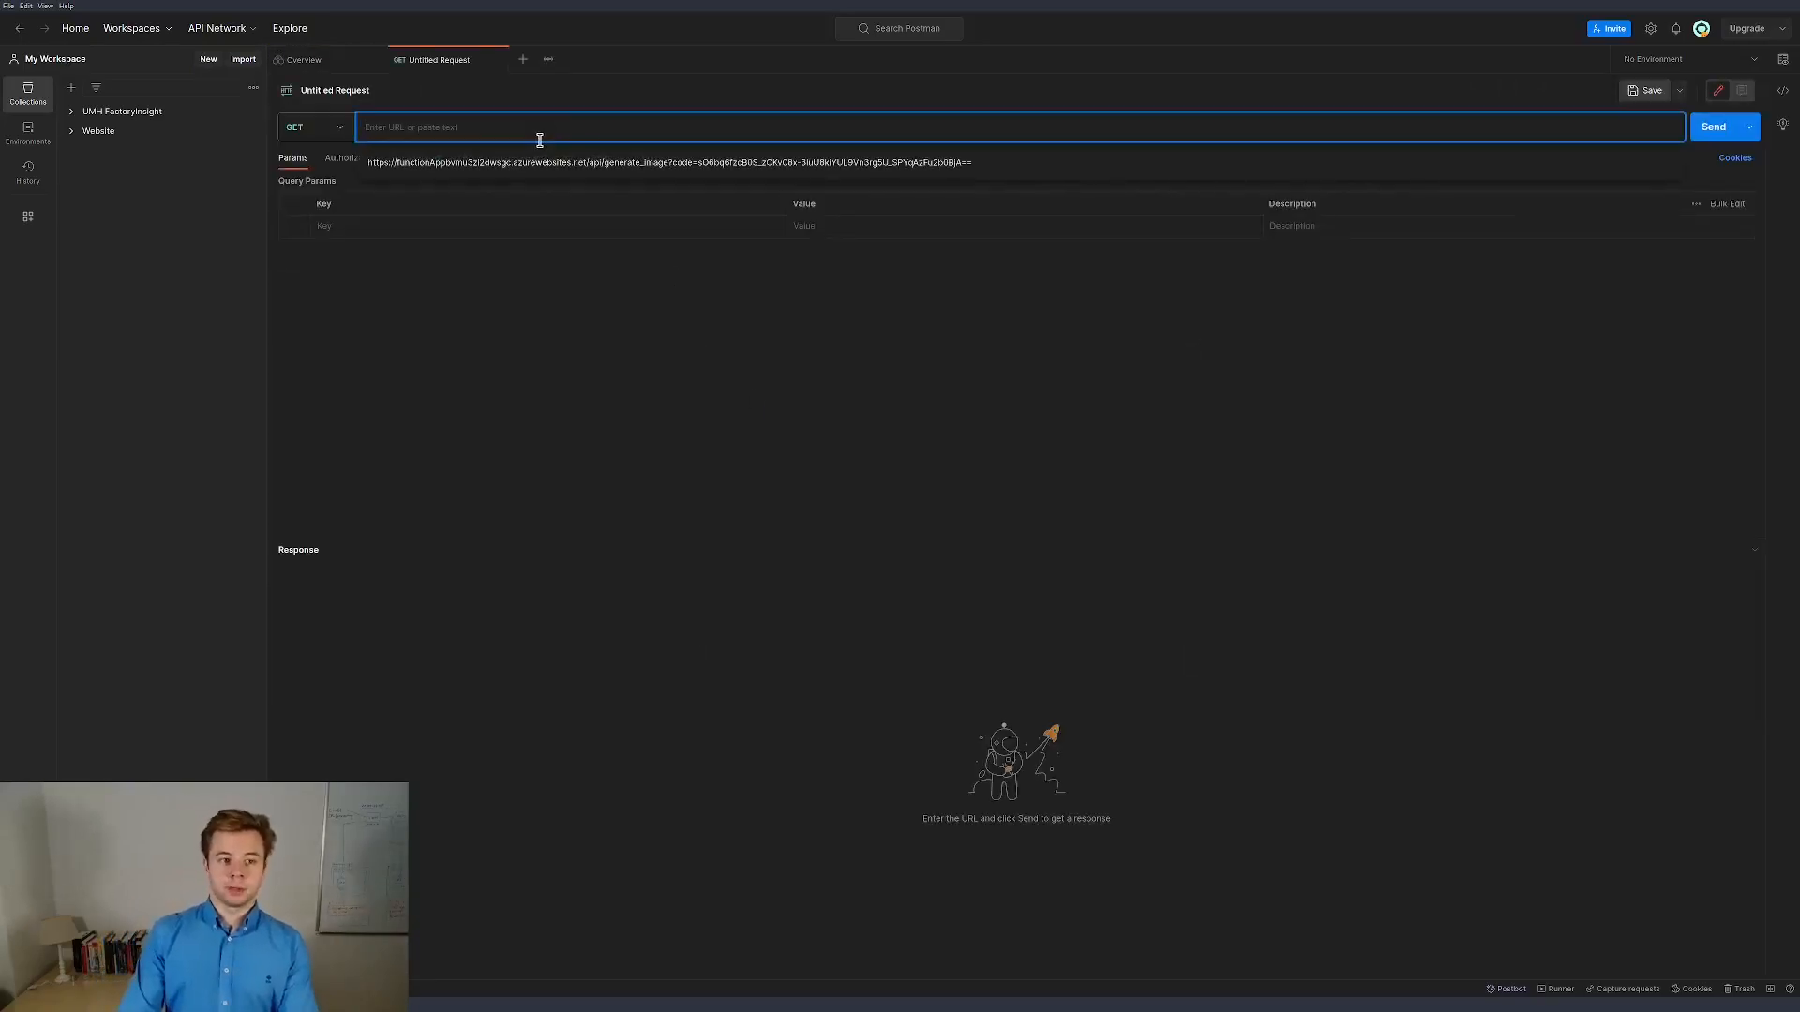
pyautogui.hotkey('ctrl', 'v')
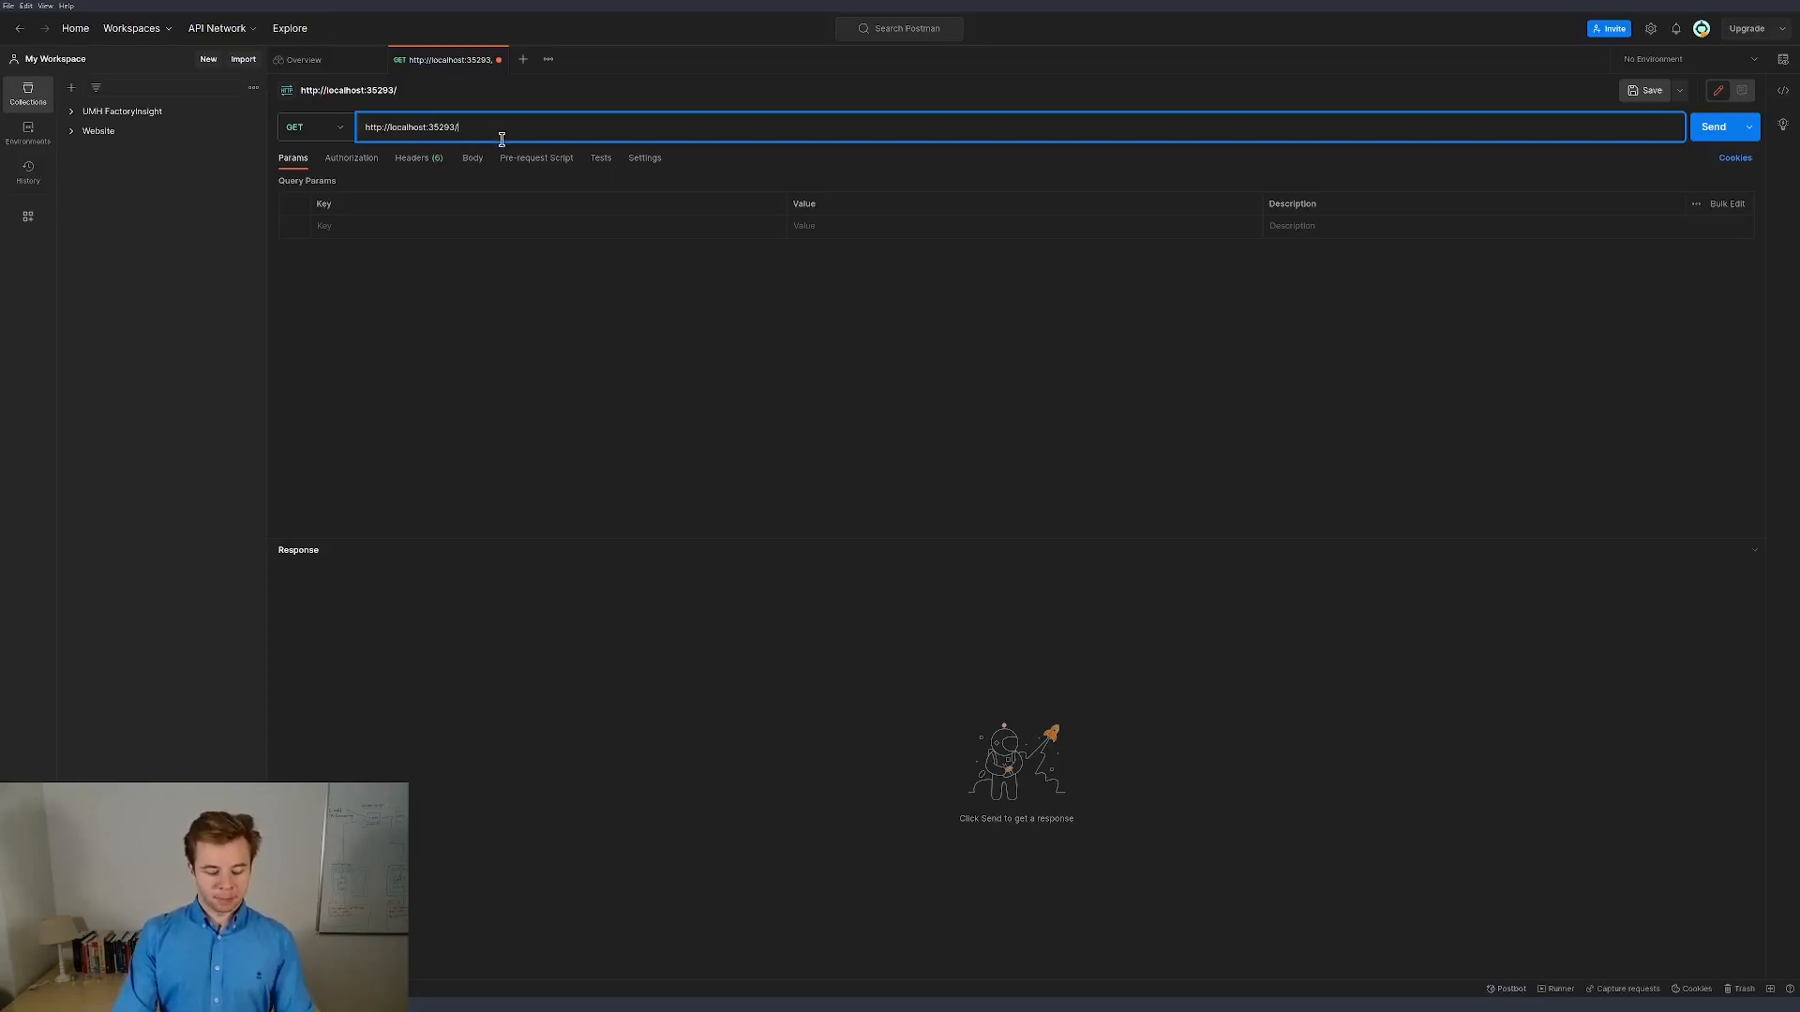
# Tile the windows with the Factoryinsight API documentation beside Postman and append api/v1/ to the request URL.
pyautogui.press('super+f')
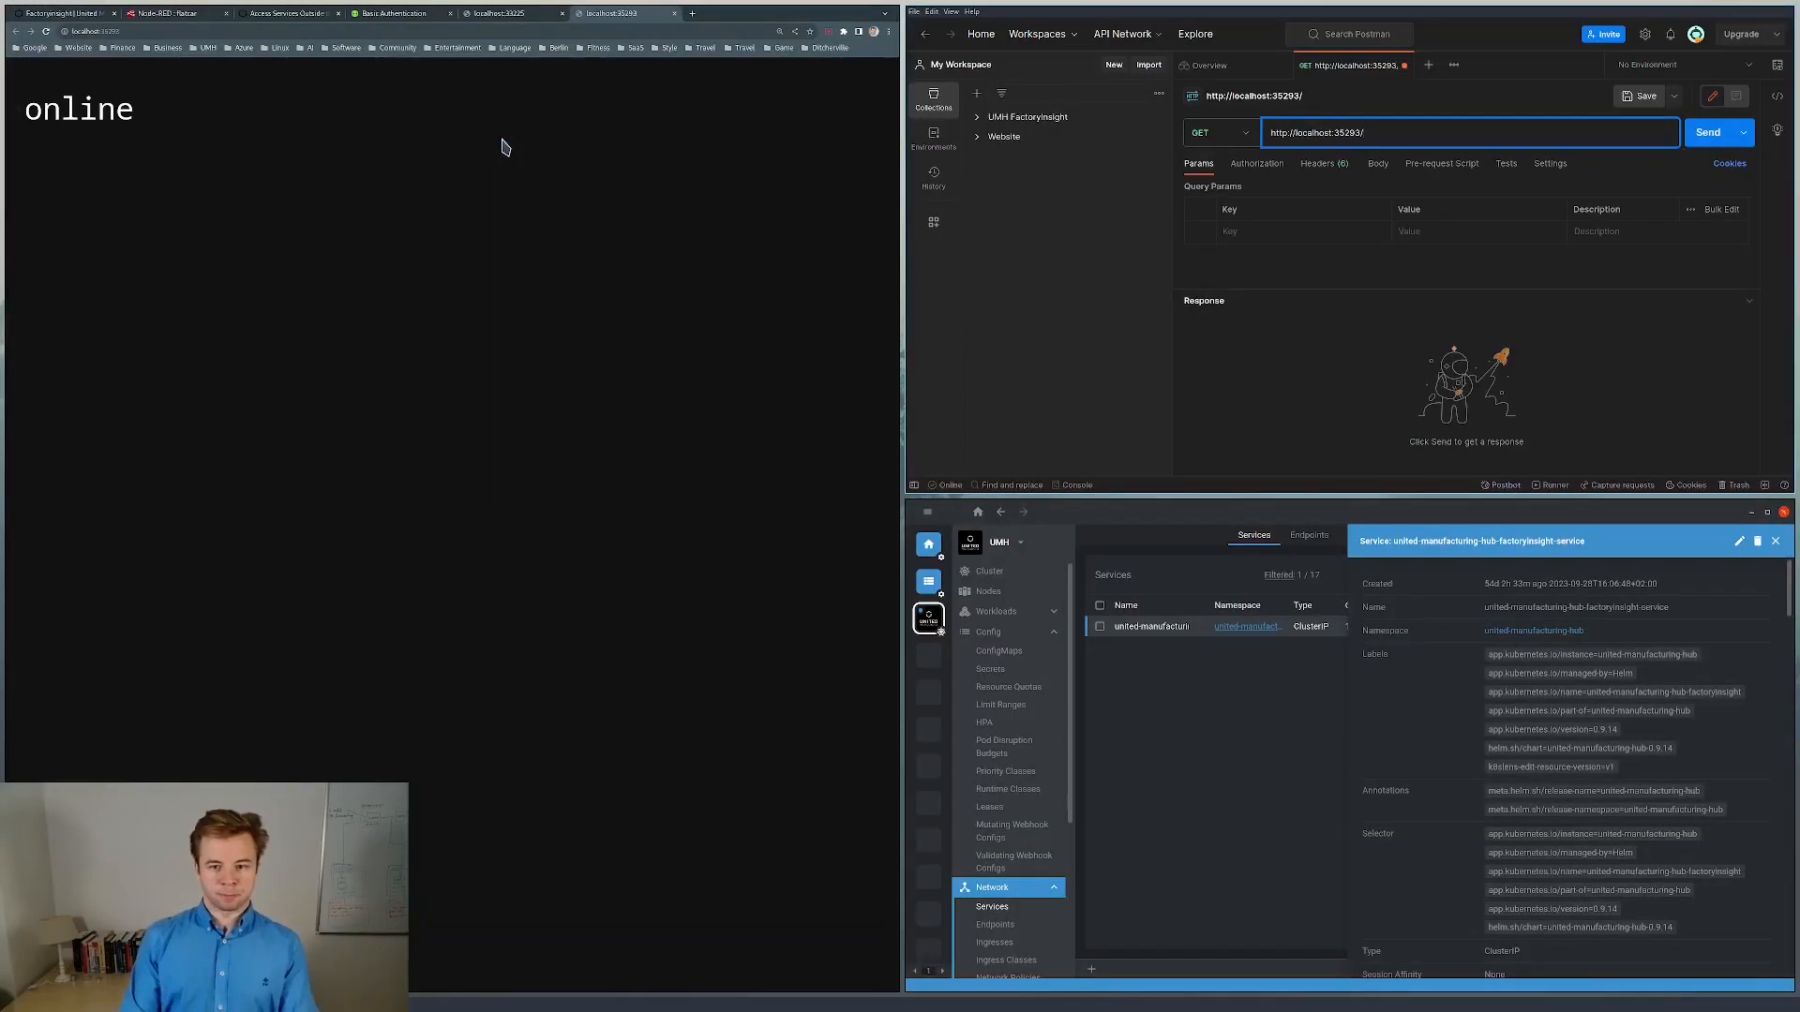
pyautogui.click(71, 14)
pyautogui.scroll(-3, 487, 405)
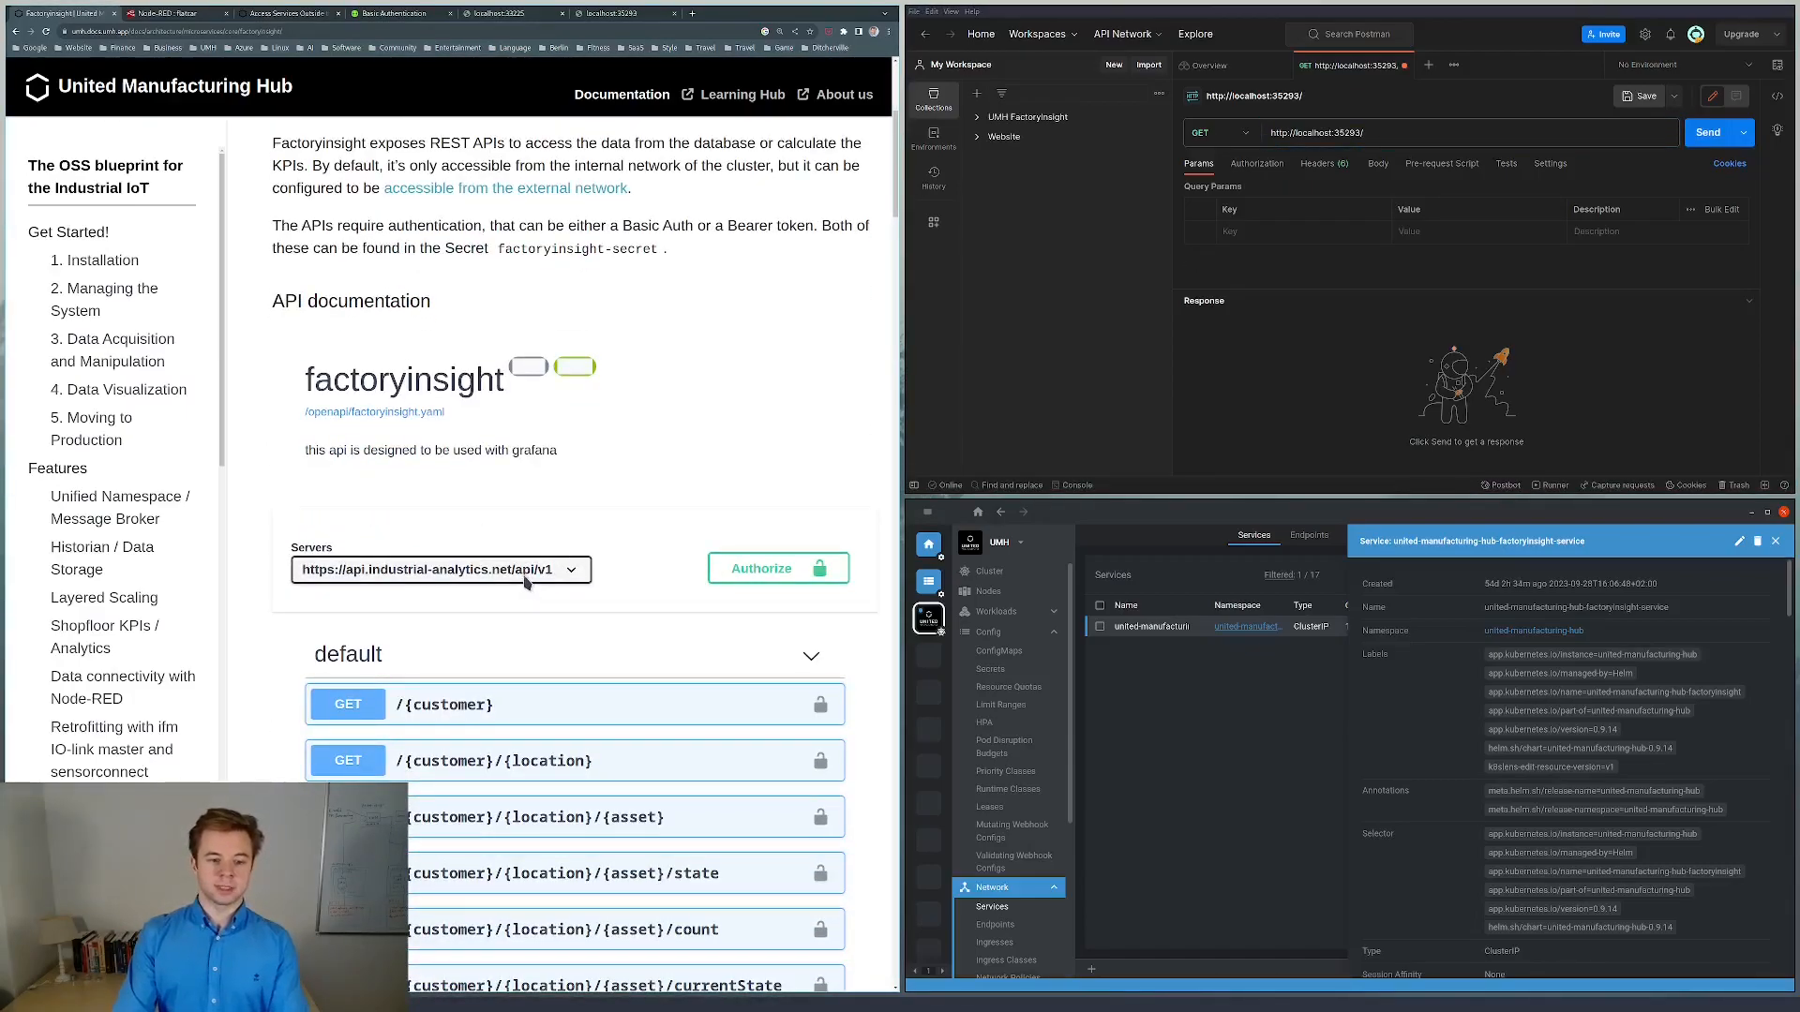
pyautogui.click(1397, 137)
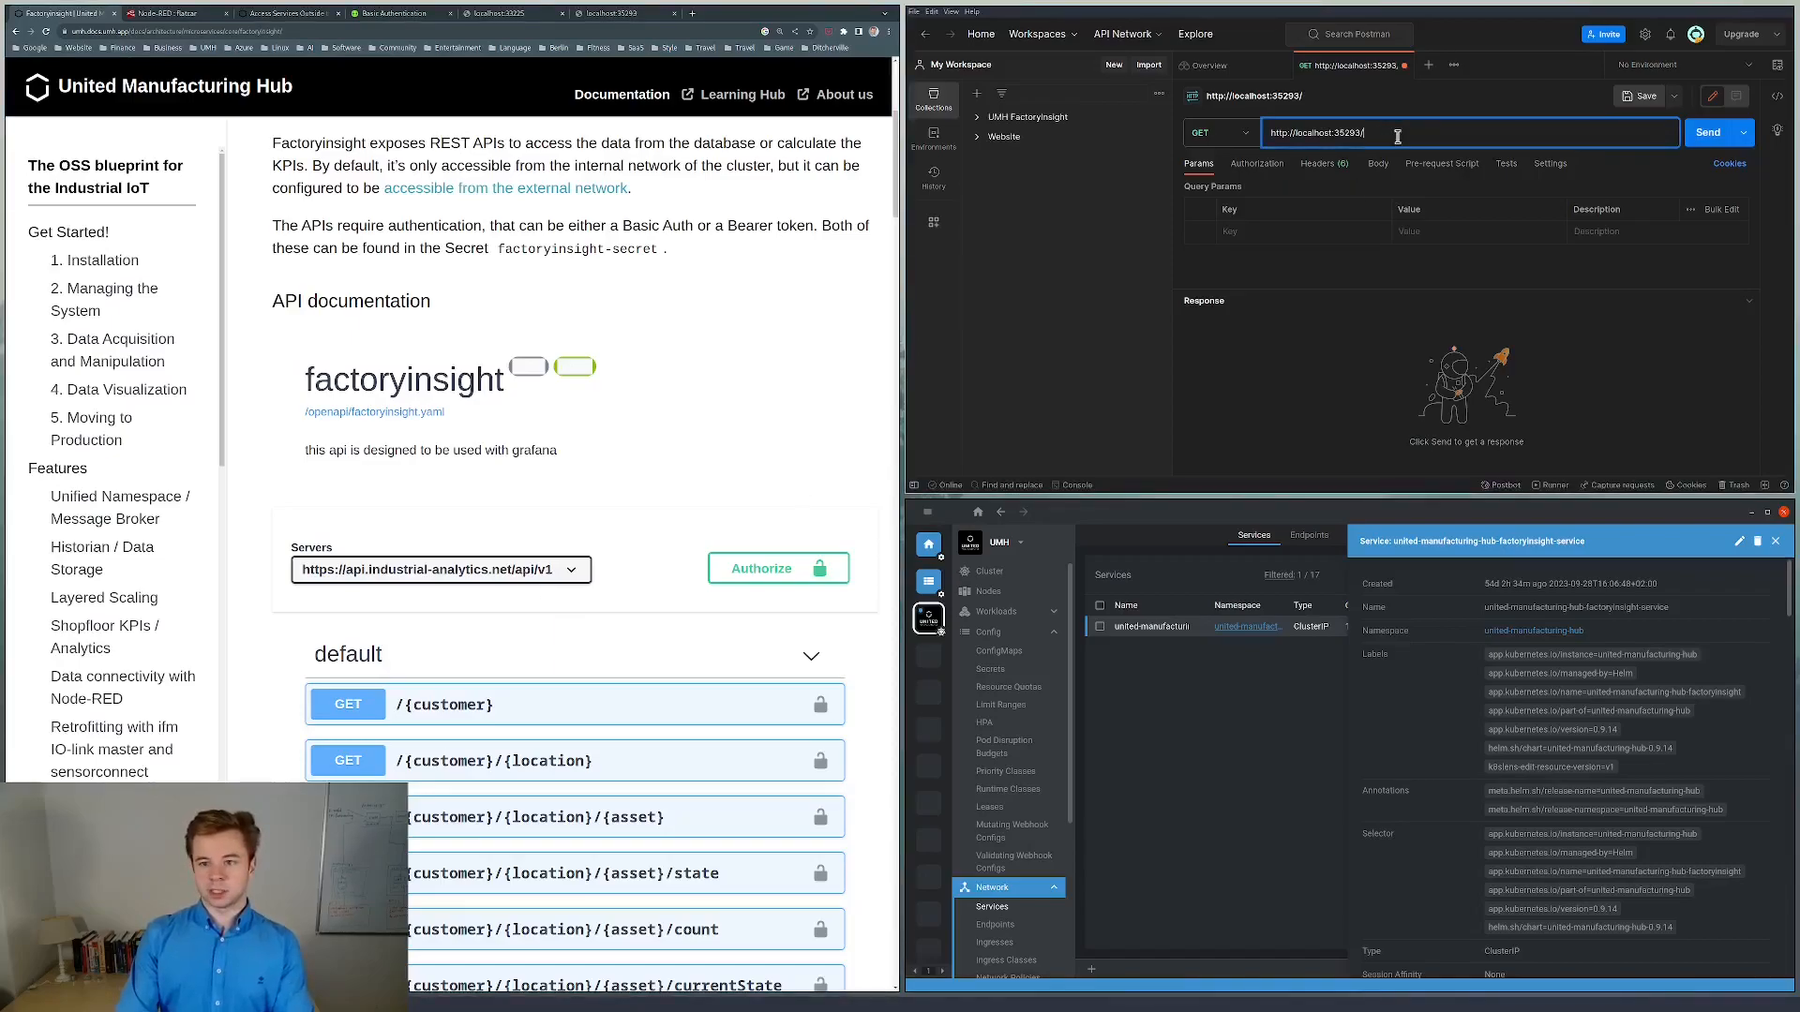
pyautogui.write('api/v1/')
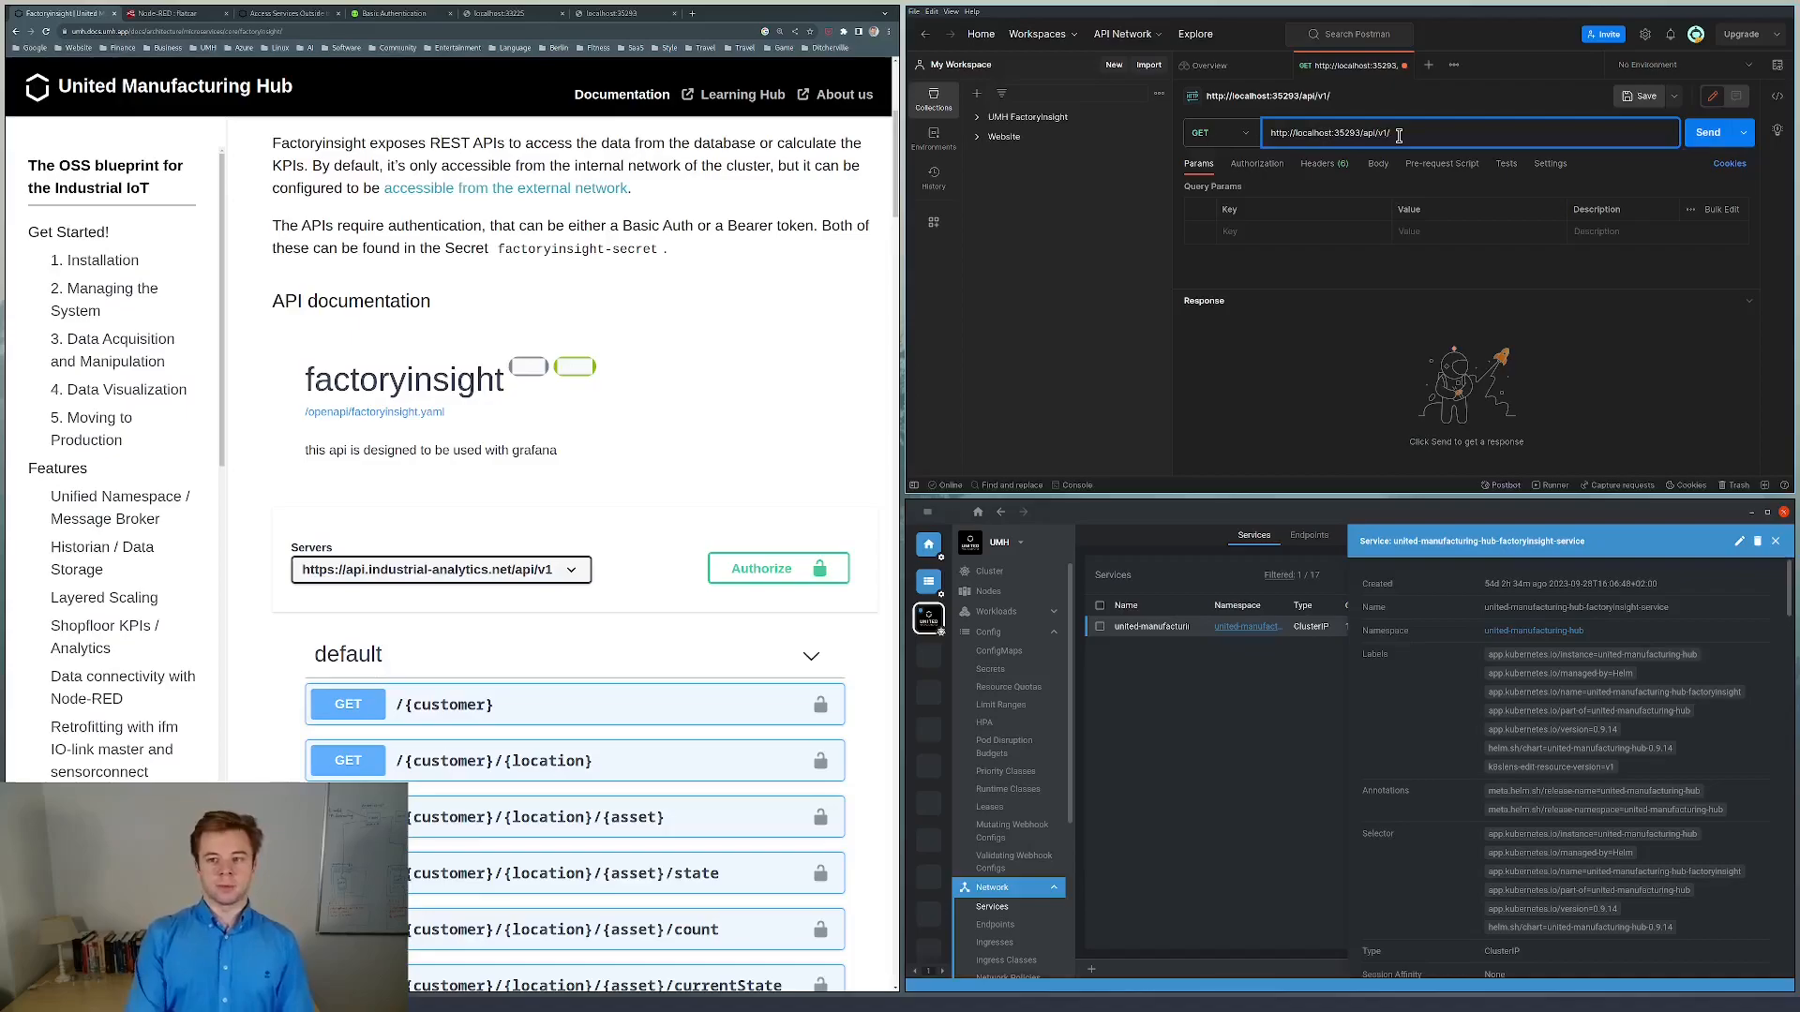
# Following the documented /{customer} endpoint, append factoryinsight as the customer to the request URL.
pyautogui.click(787, 490)
pyautogui.scroll(-1, 788, 490)
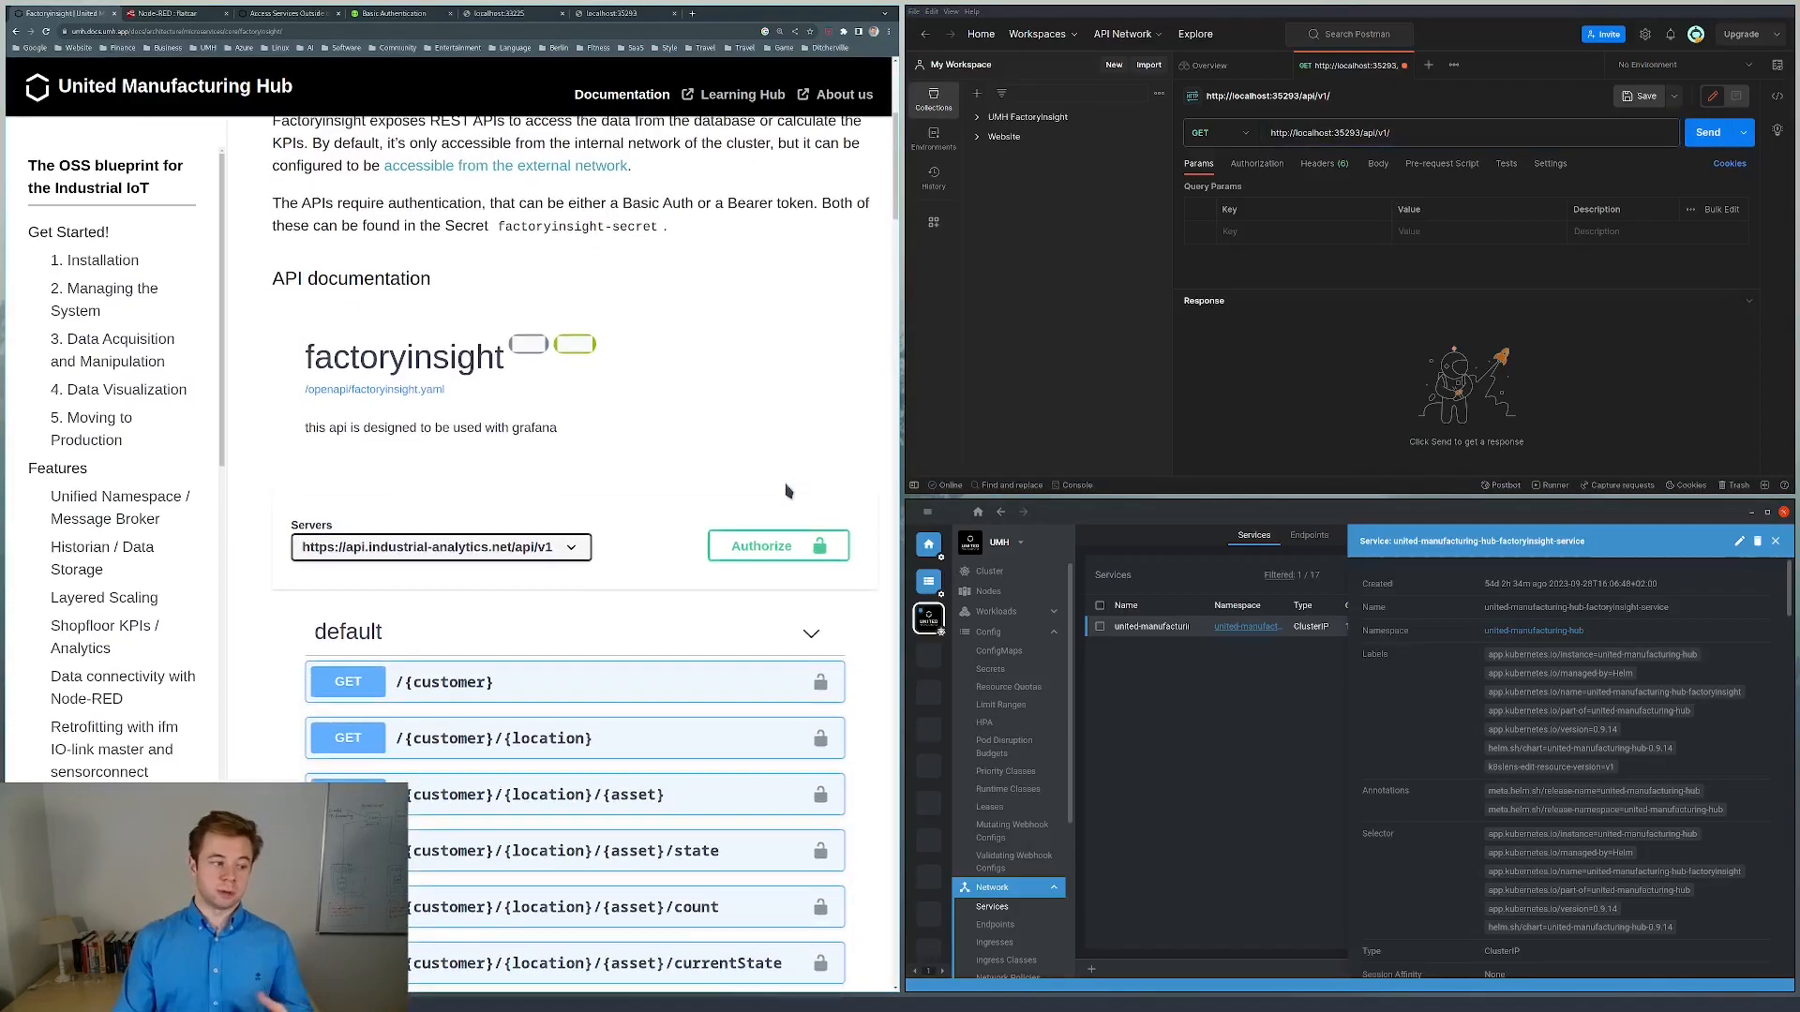
pyautogui.scroll(-2, 788, 490)
pyautogui.click(1446, 134)
pyautogui.write('factory')
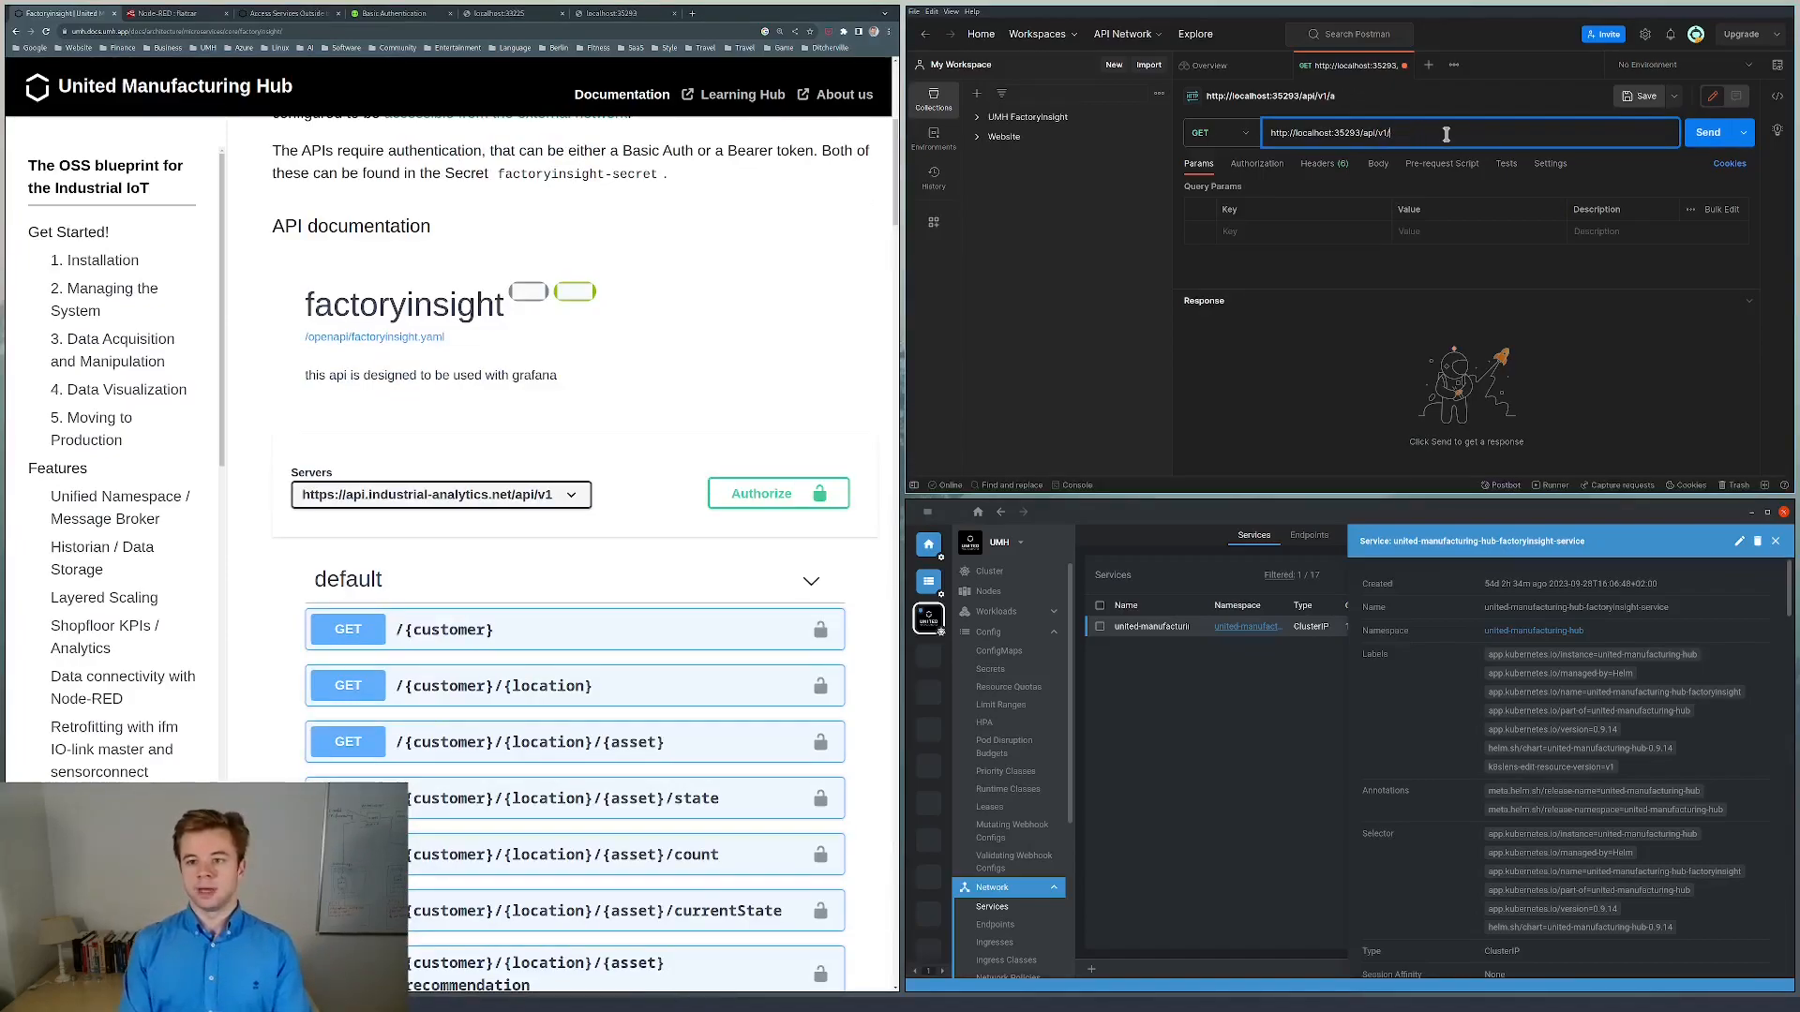
pyautogui.write('y')
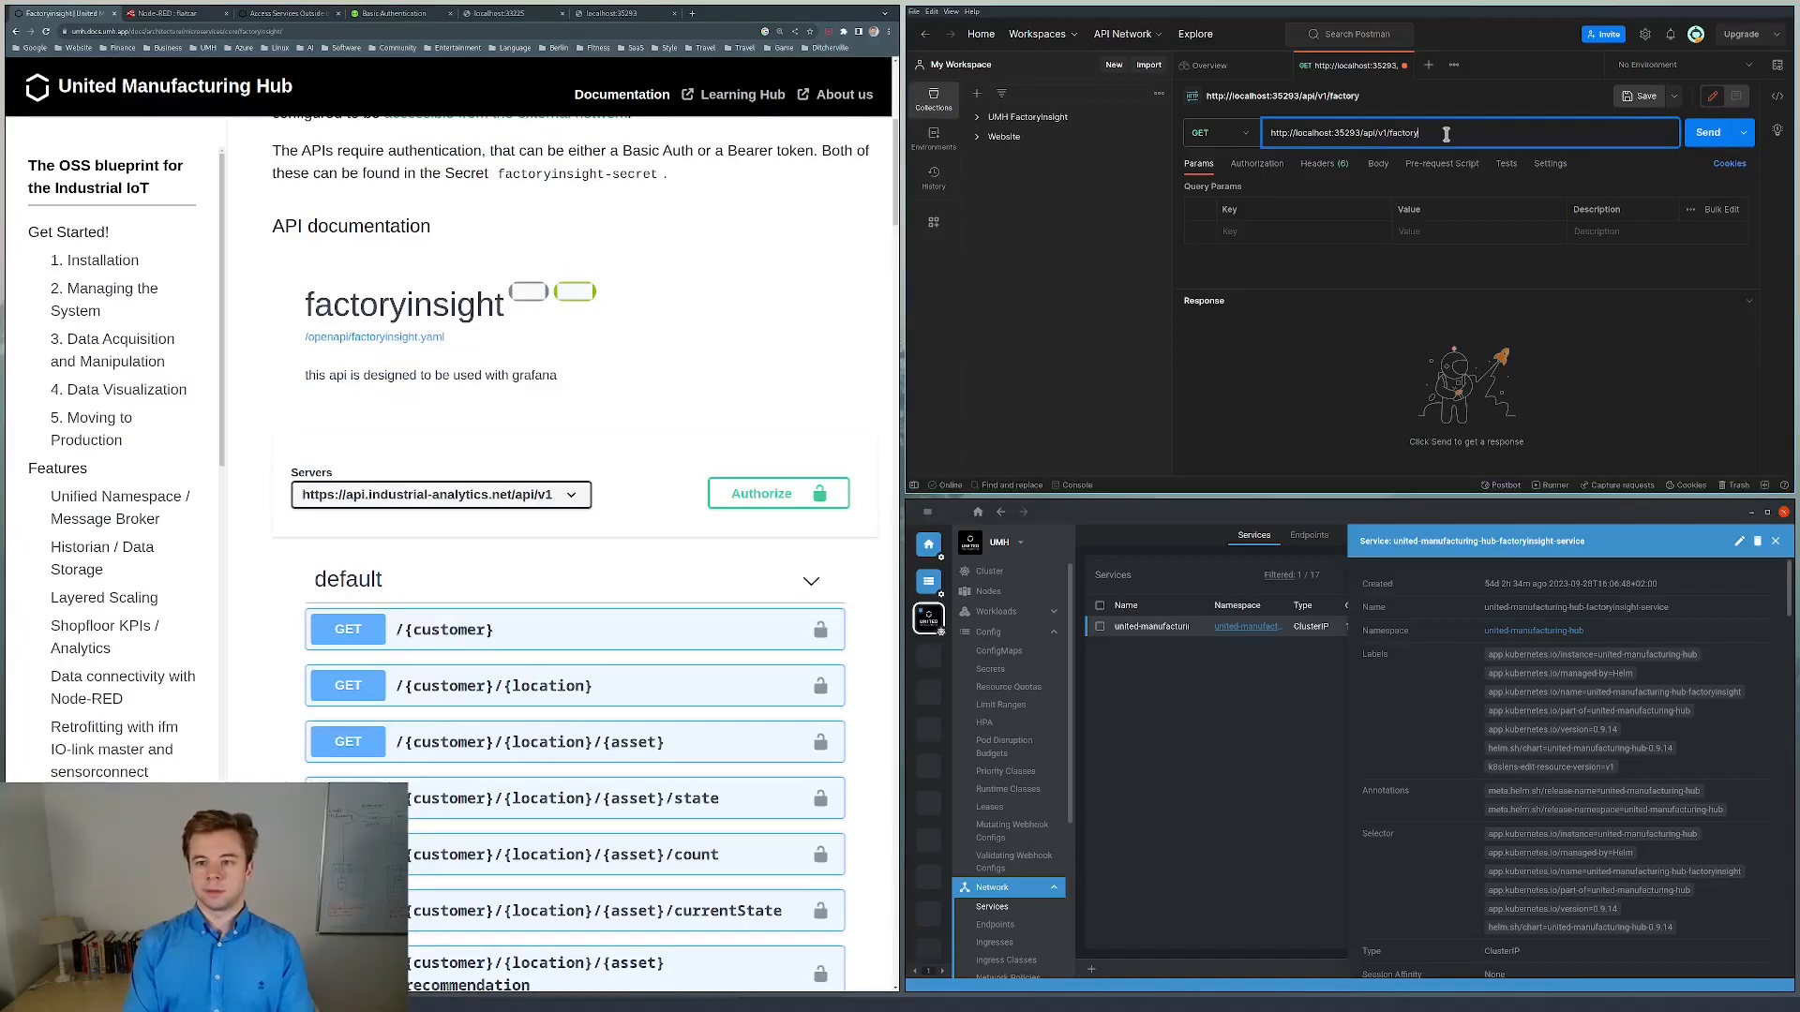
pyautogui.write('insight')
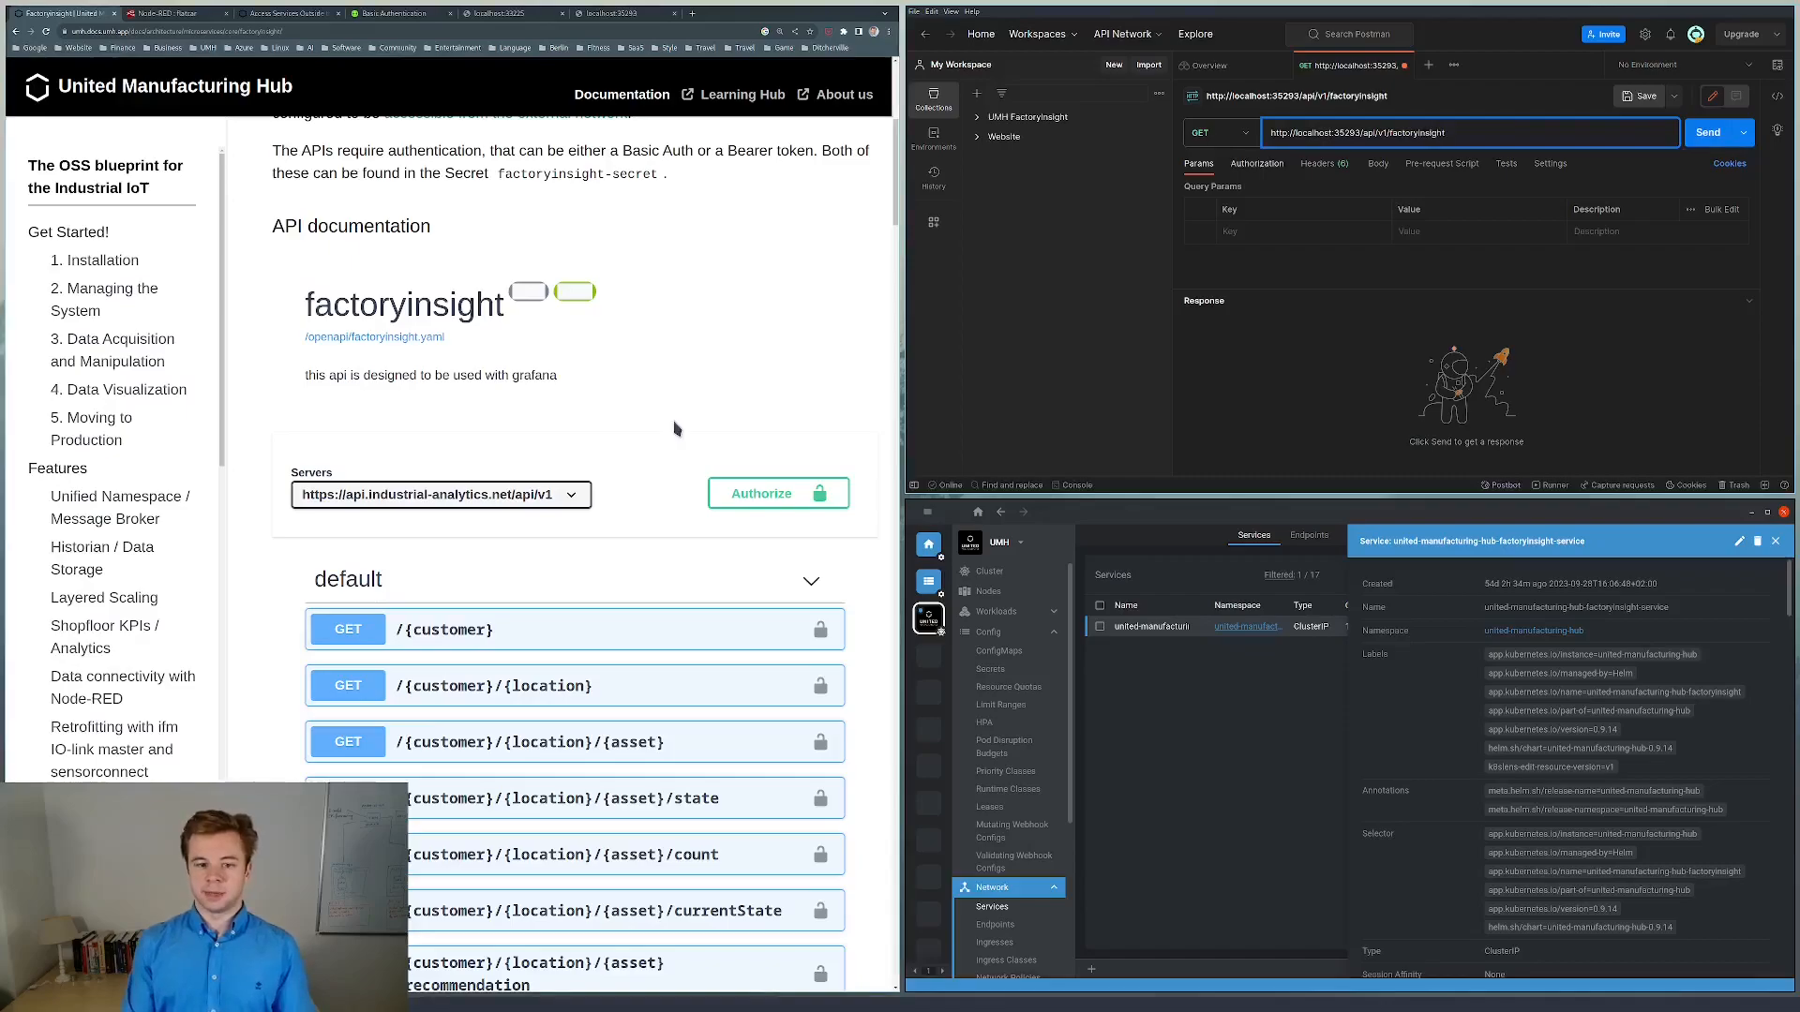
# Expand the GET /{customer} endpoint in the documentation to check its parameters, and send the request from Postman.
pyautogui.click(539, 624)
pyautogui.scroll(-2, 543, 598)
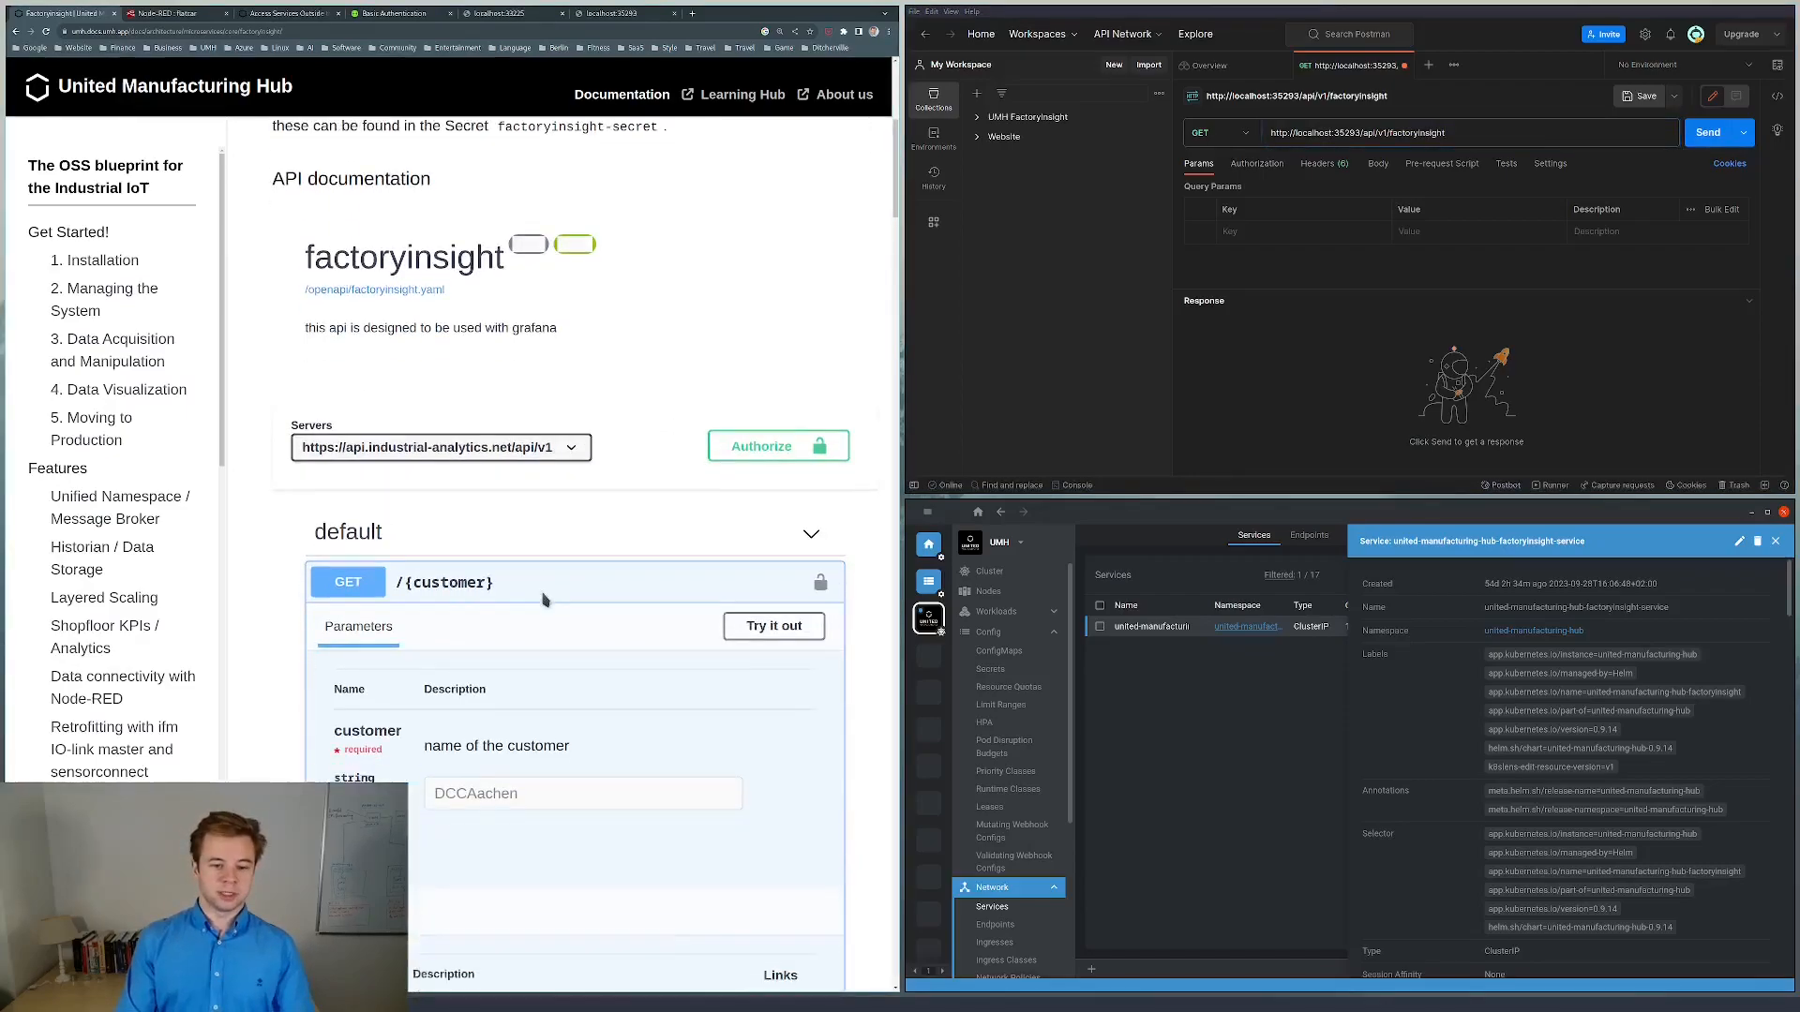
pyautogui.click(1229, 433)
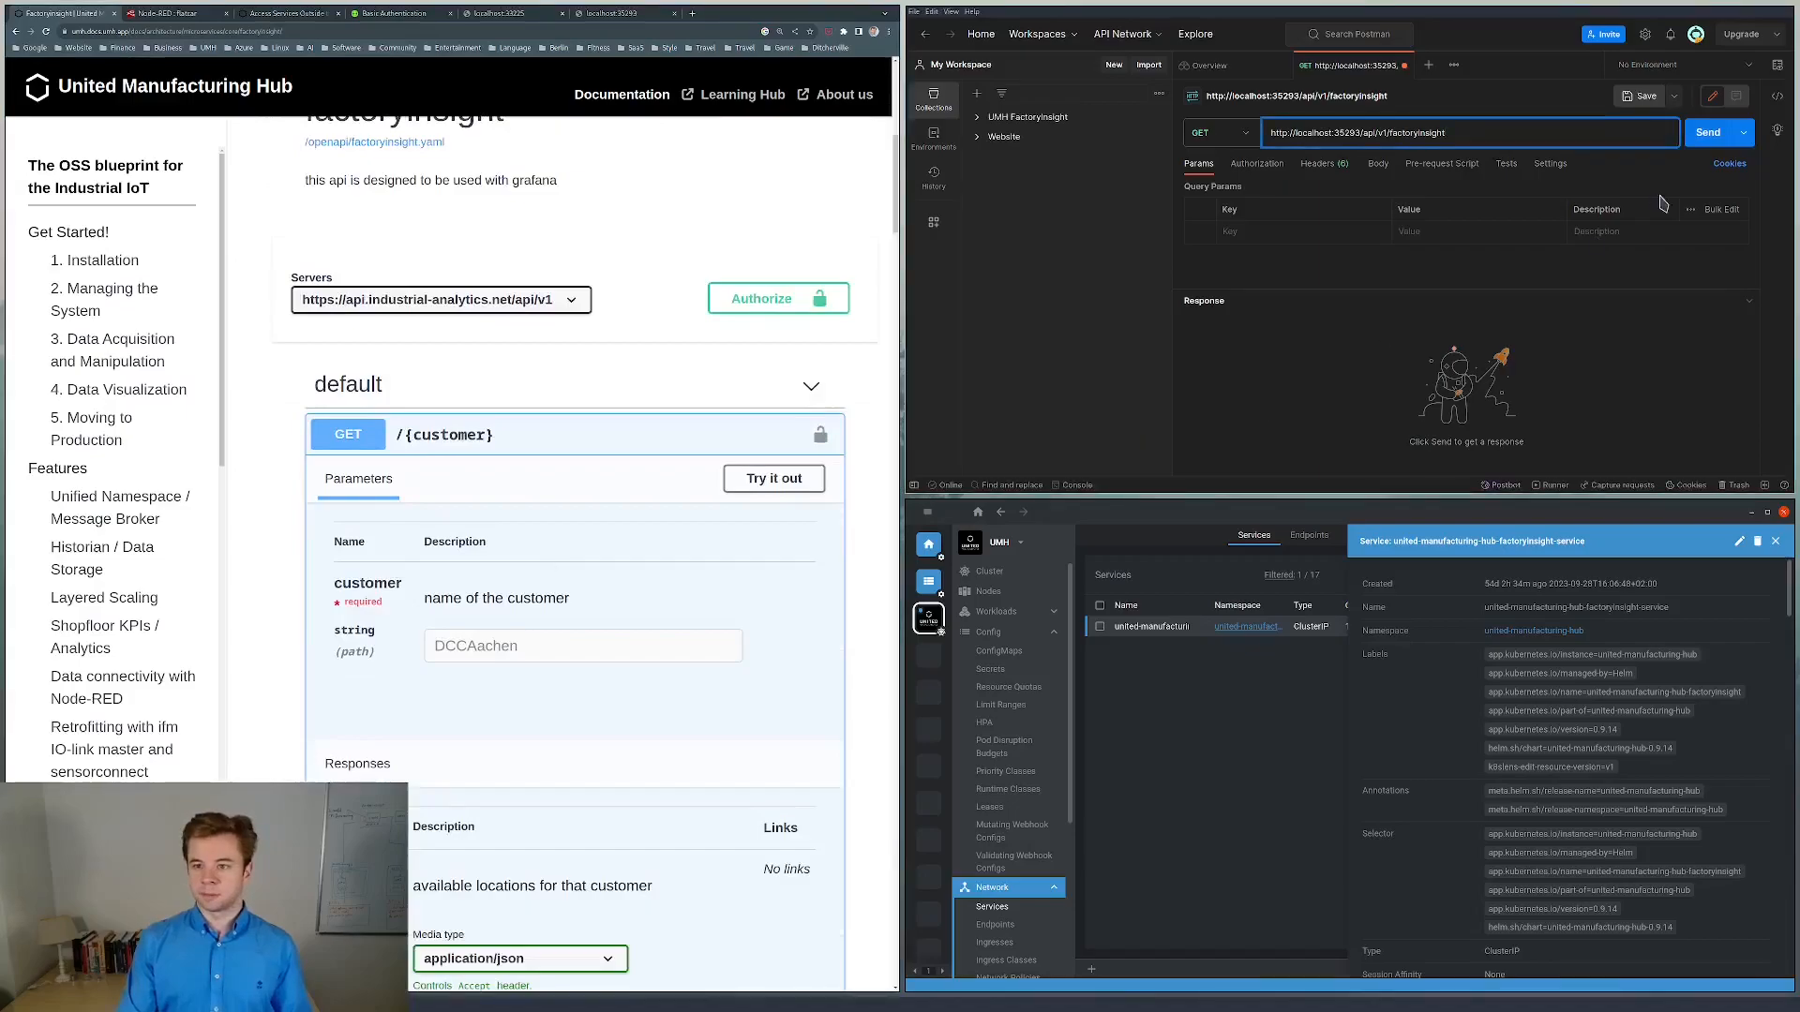
pyautogui.click(1706, 137)
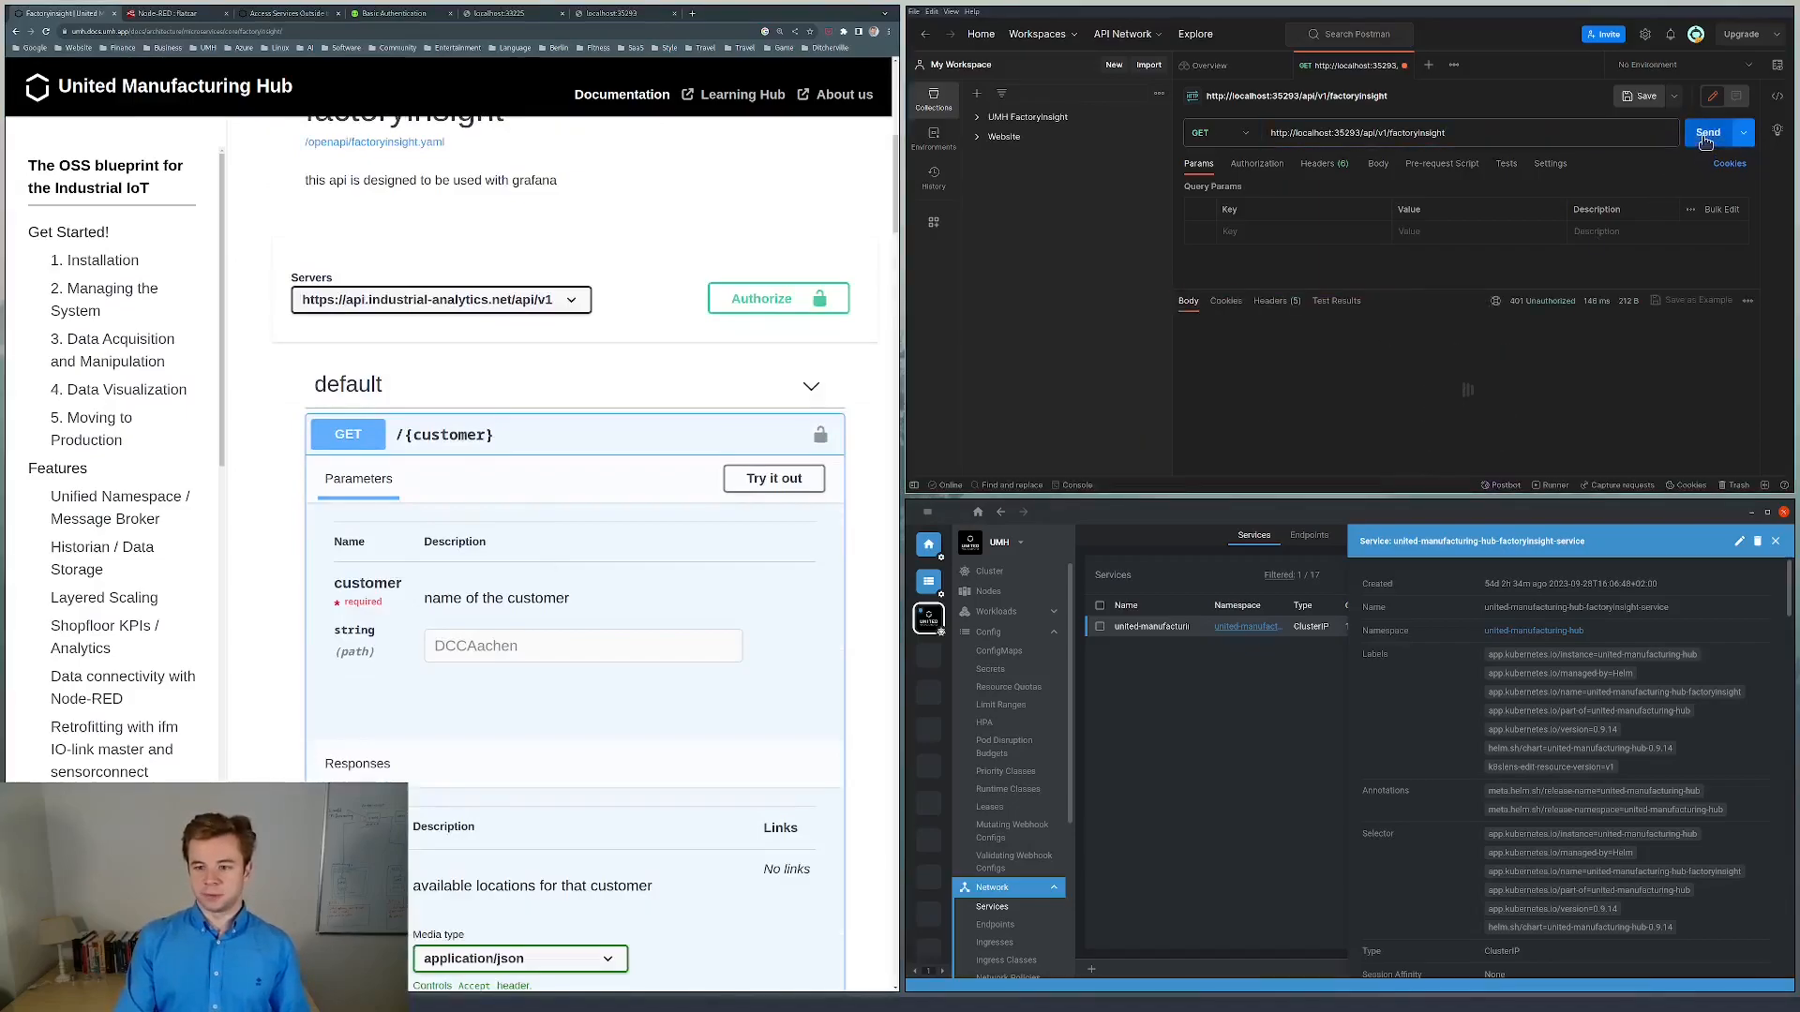
pyautogui.moveTo(1563, 309)
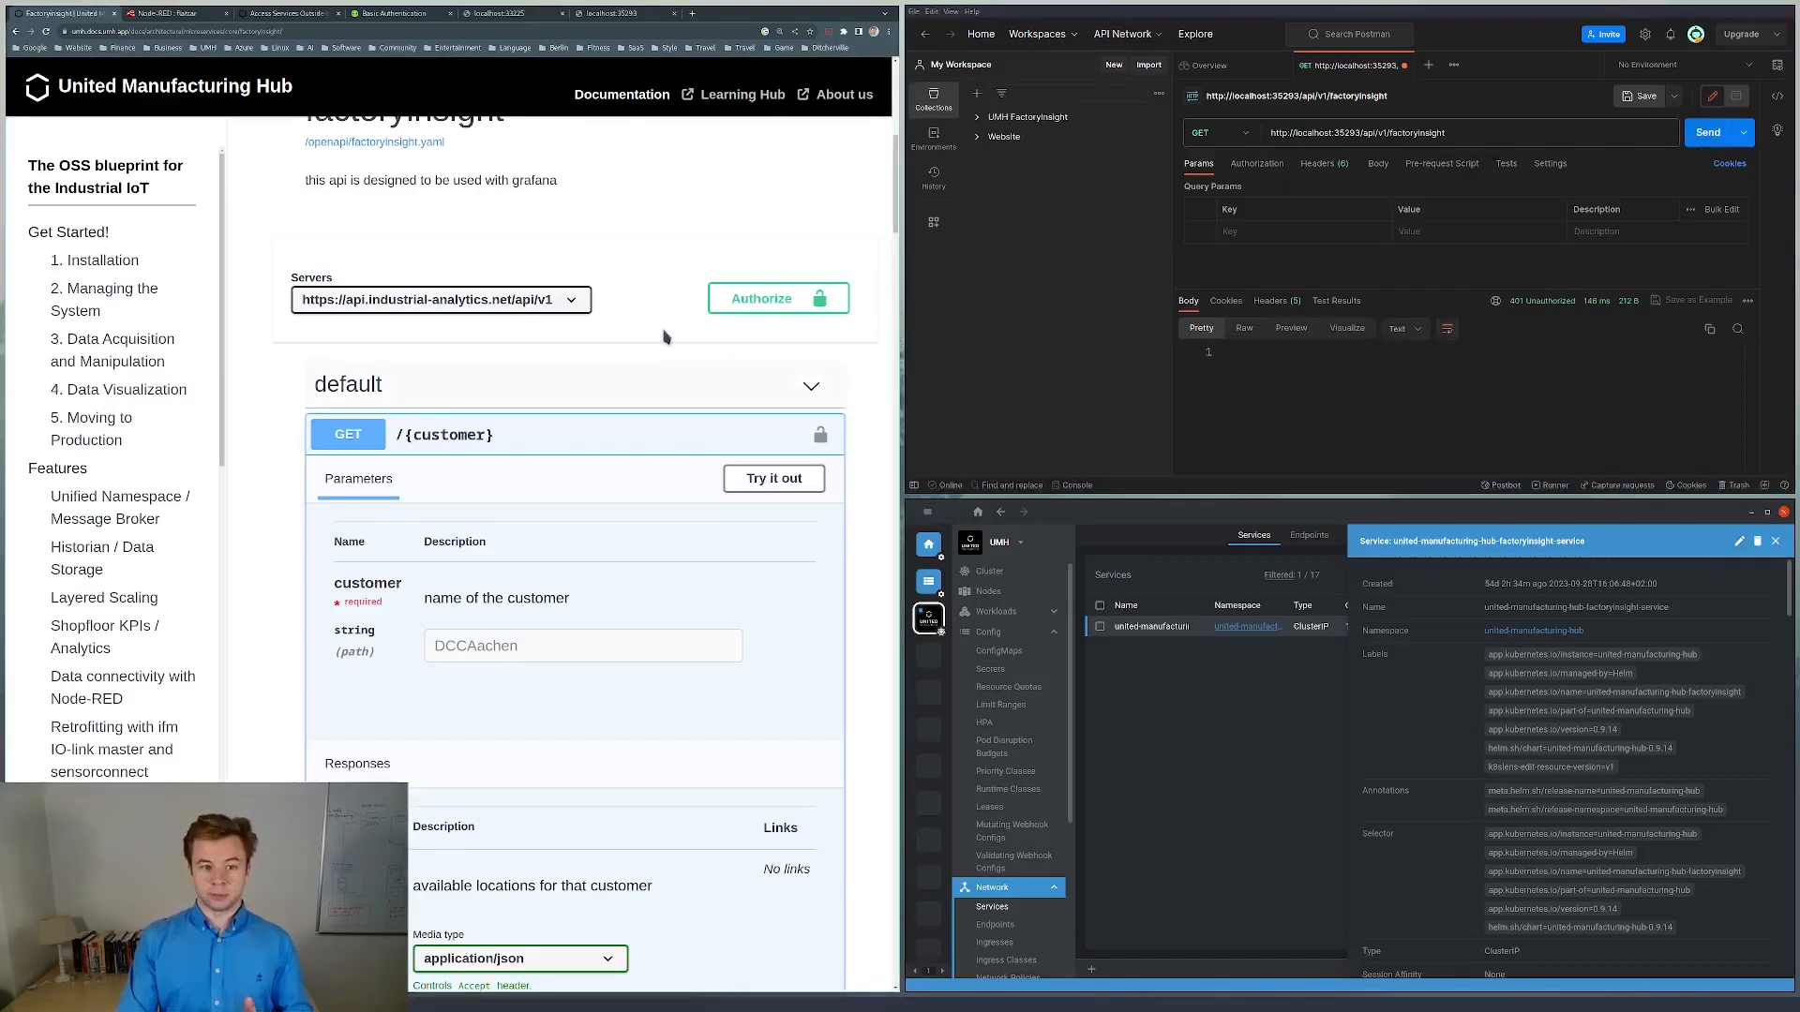
# Read the authentication requirements and the secret they refer to in the documentation's How it works section.
pyautogui.scroll(1, 663, 335)
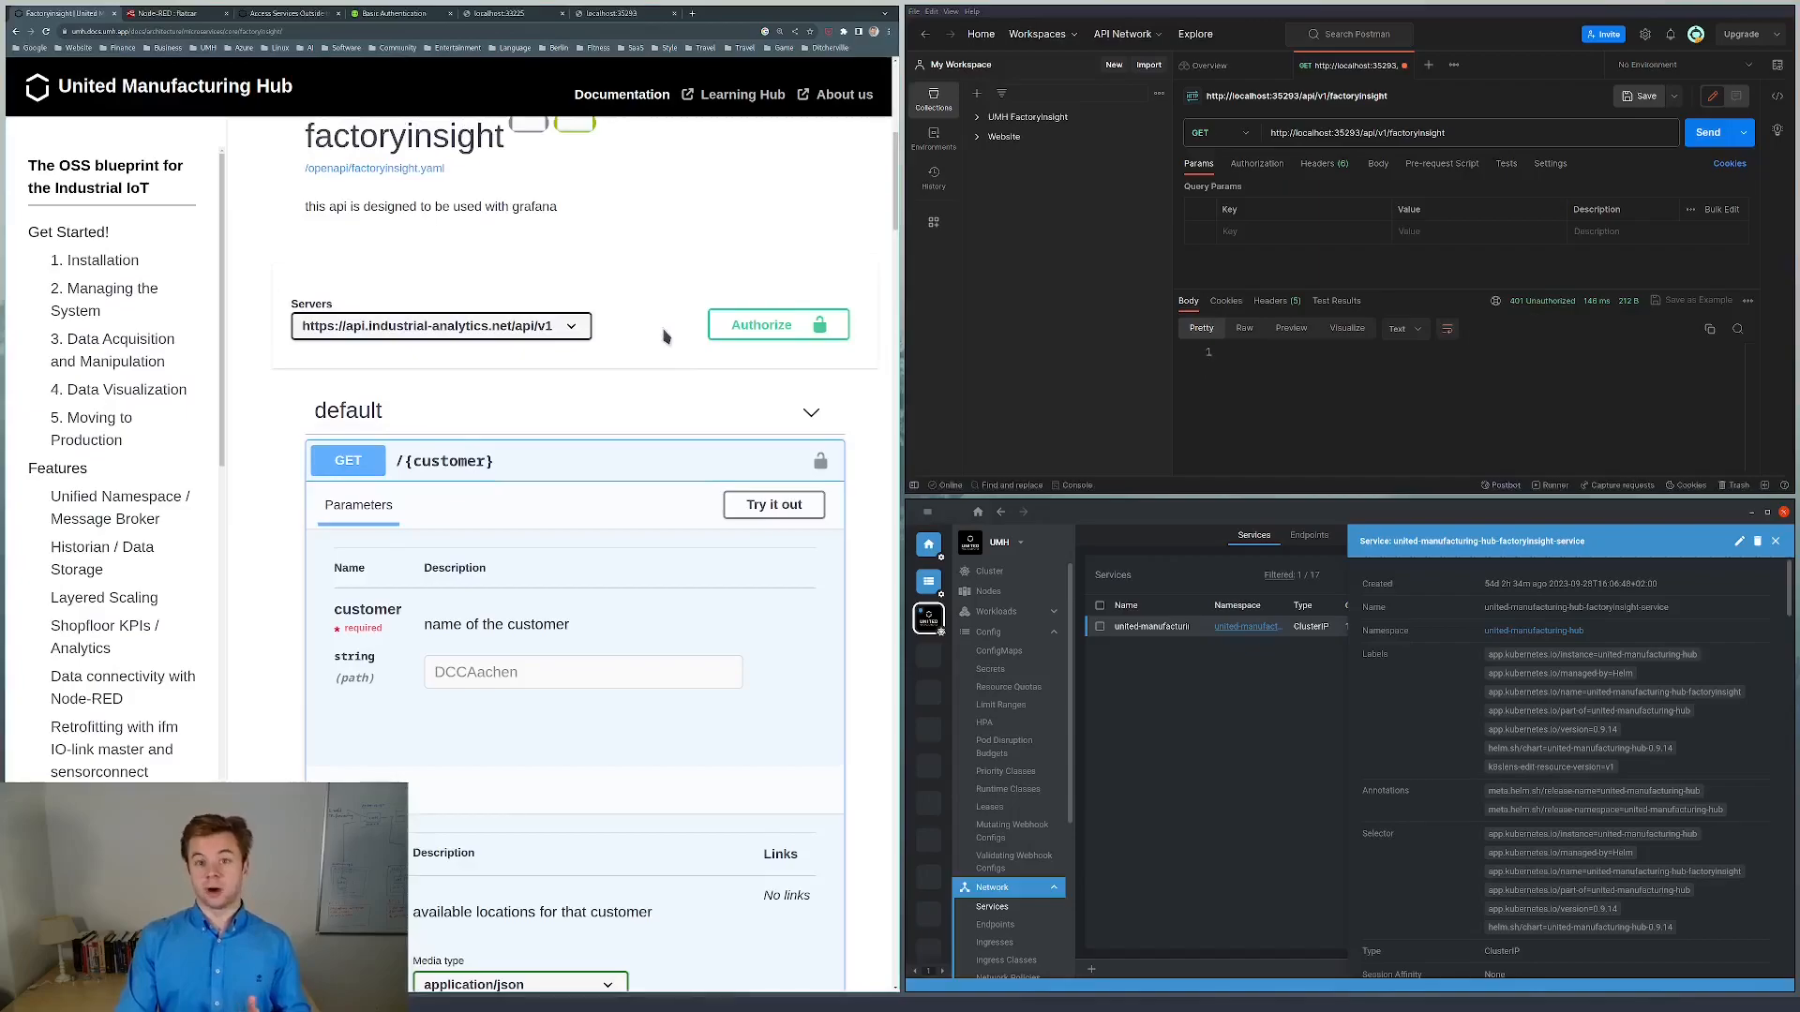
pyautogui.scroll(1, 674, 255)
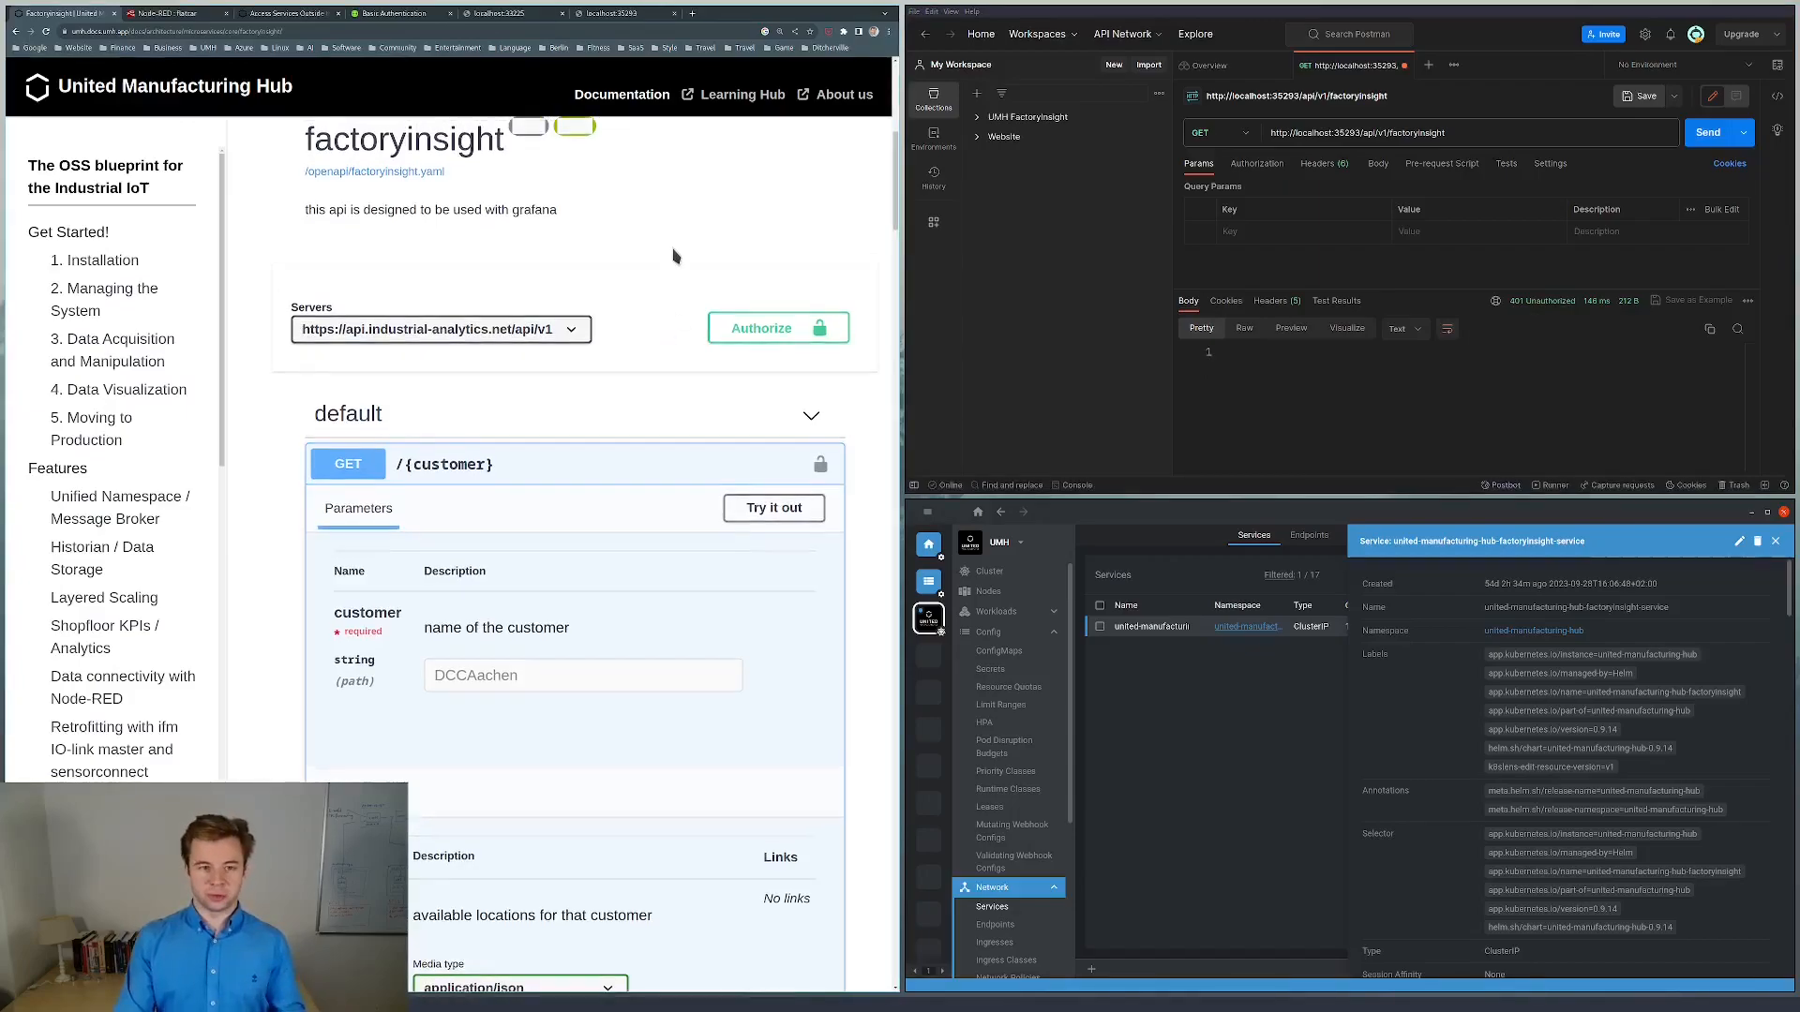
pyautogui.scroll(3, 670, 251)
pyautogui.scroll(1, 687, 309)
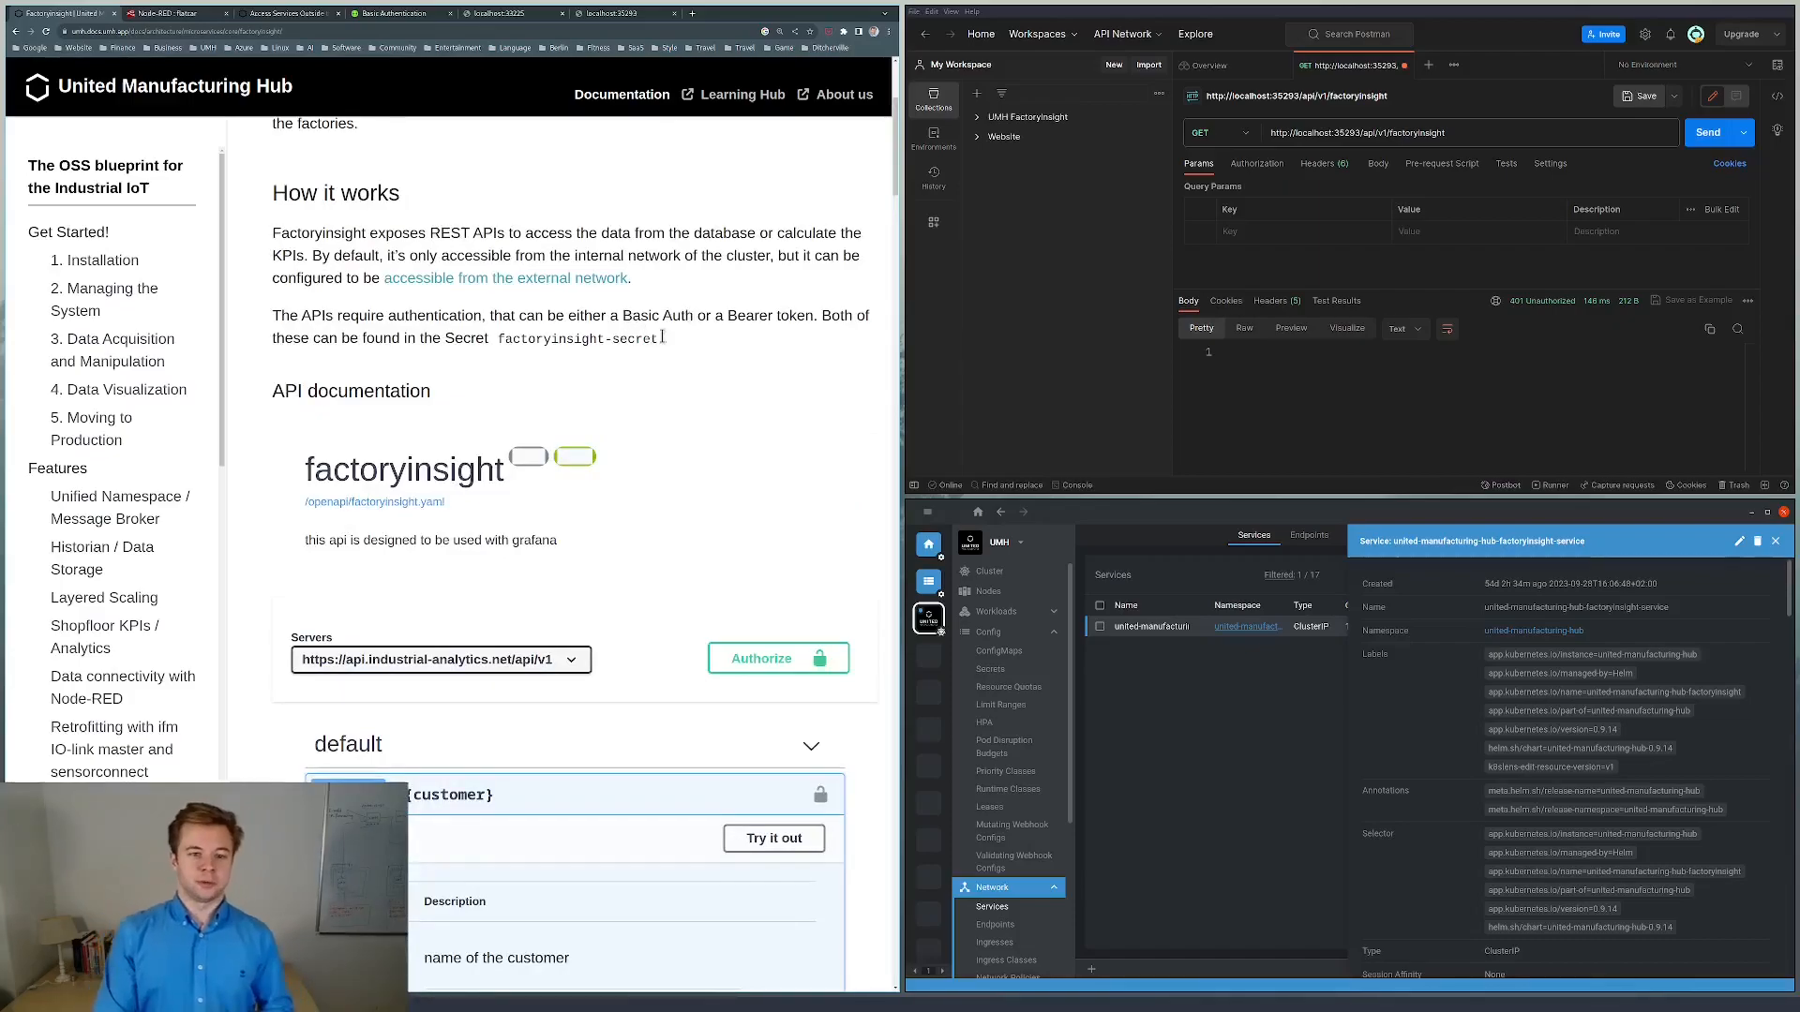
pyautogui.tripleClick(284, 326)
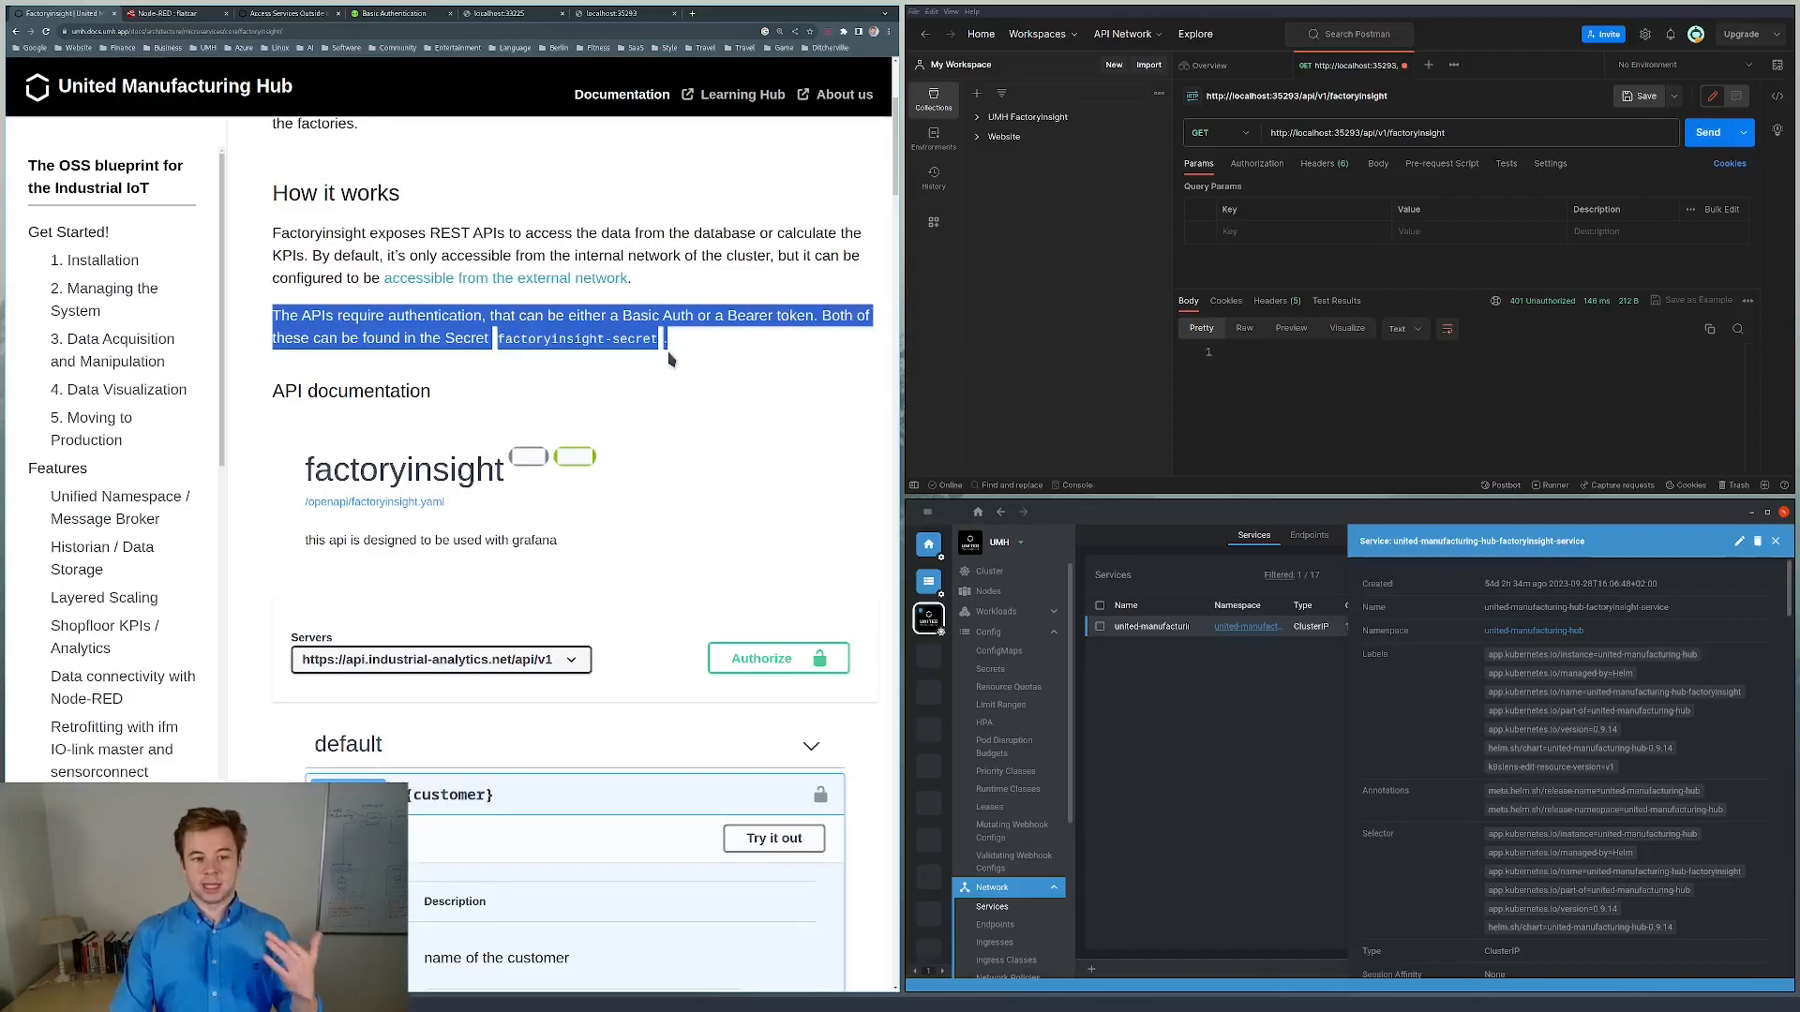
pyautogui.click(589, 359)
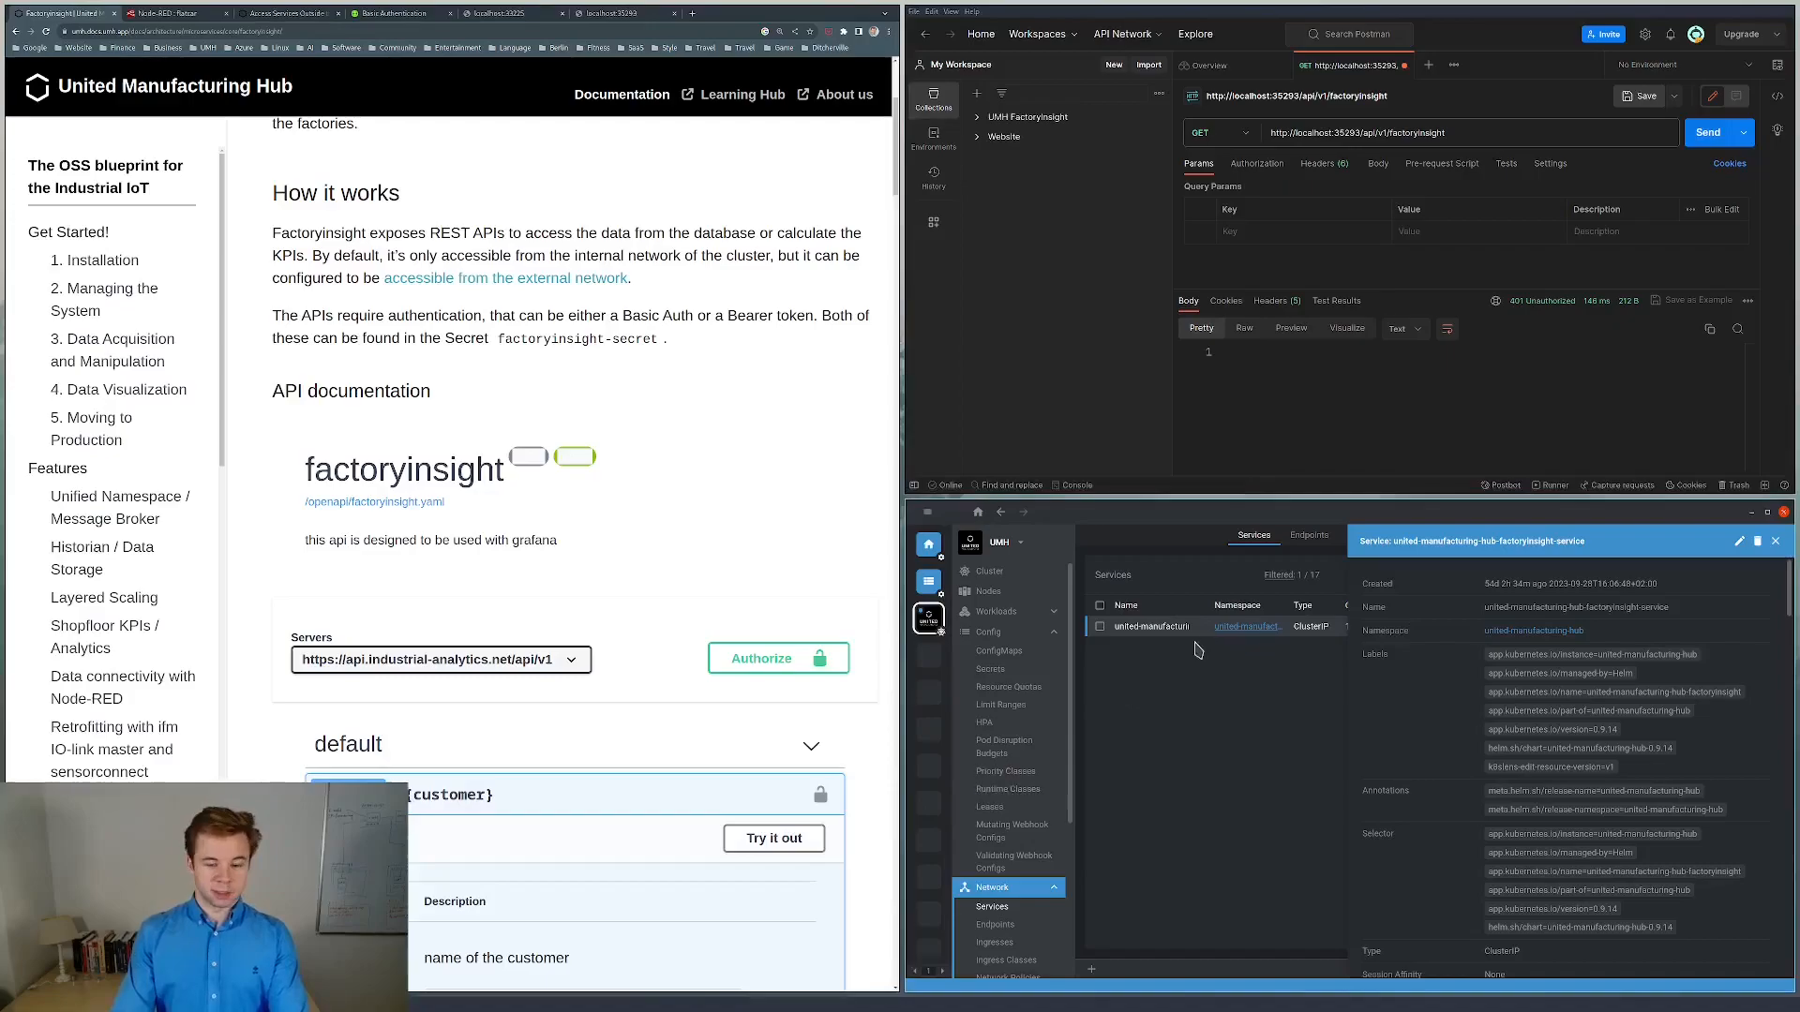
# Open factoryinsight-secret among the cluster's secrets in OpenLens and reveal its decoded apiKey.
pyautogui.click(992, 671)
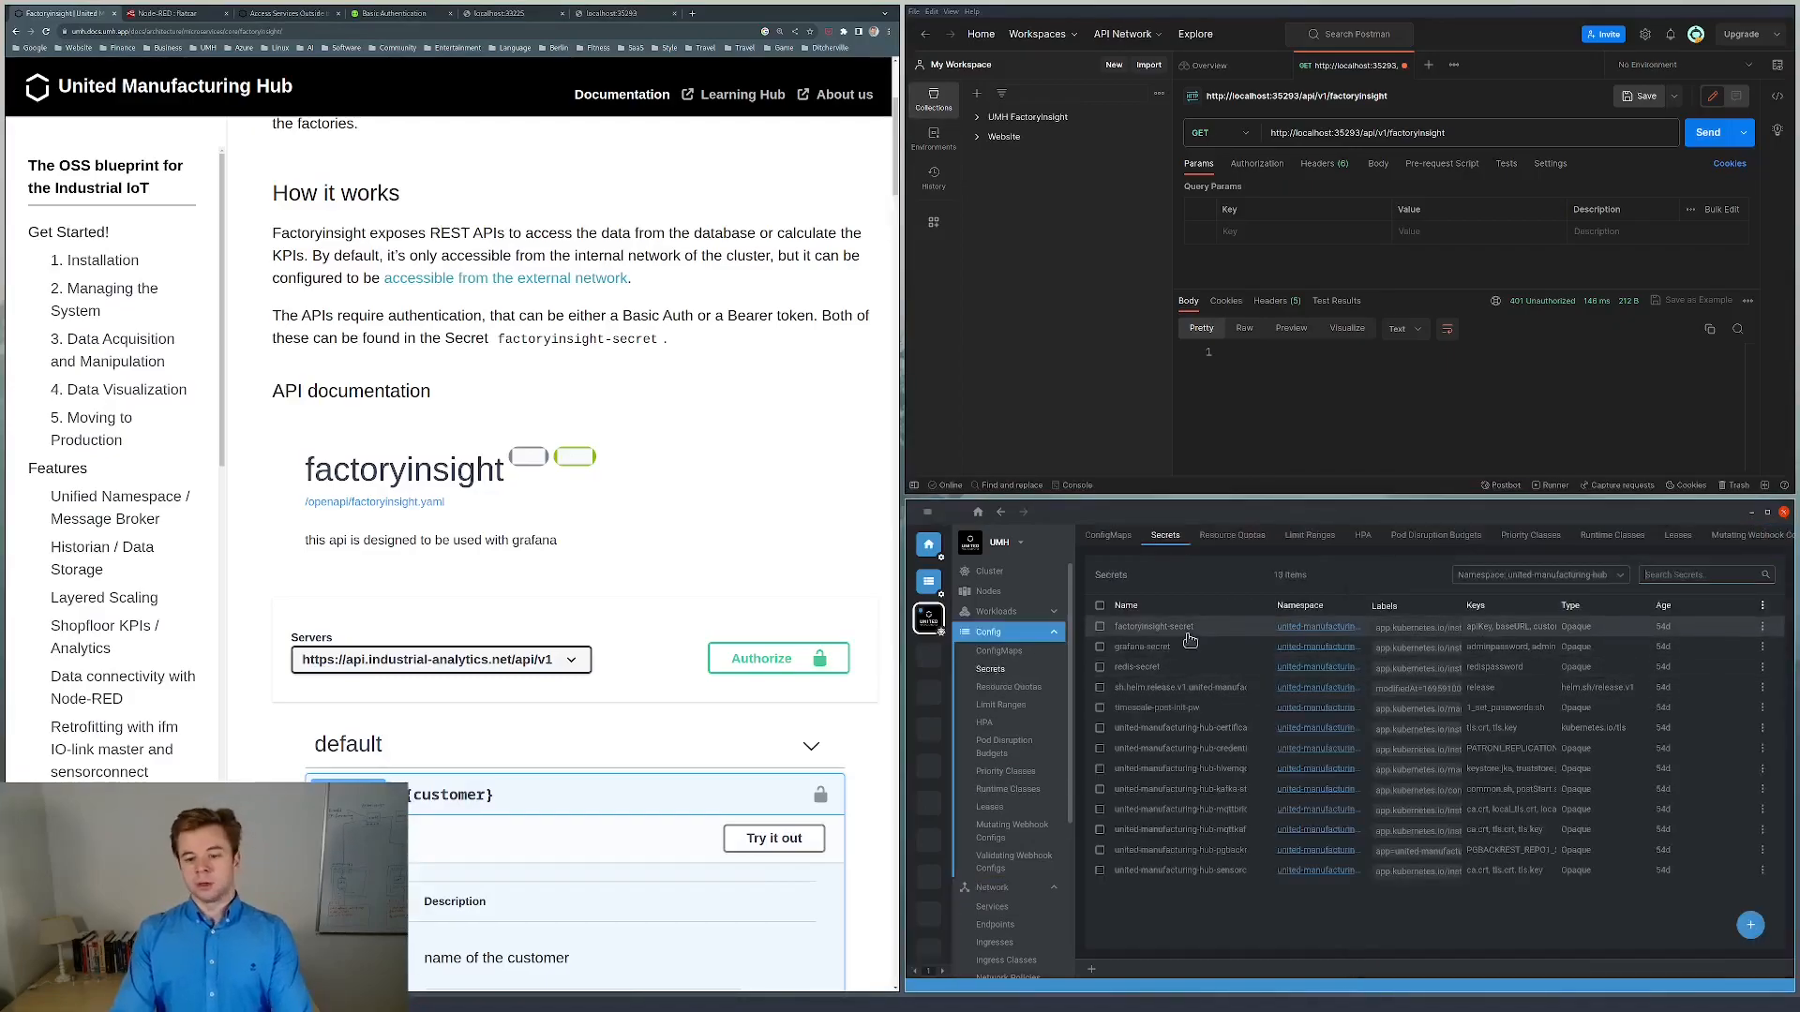
pyautogui.click(1187, 638)
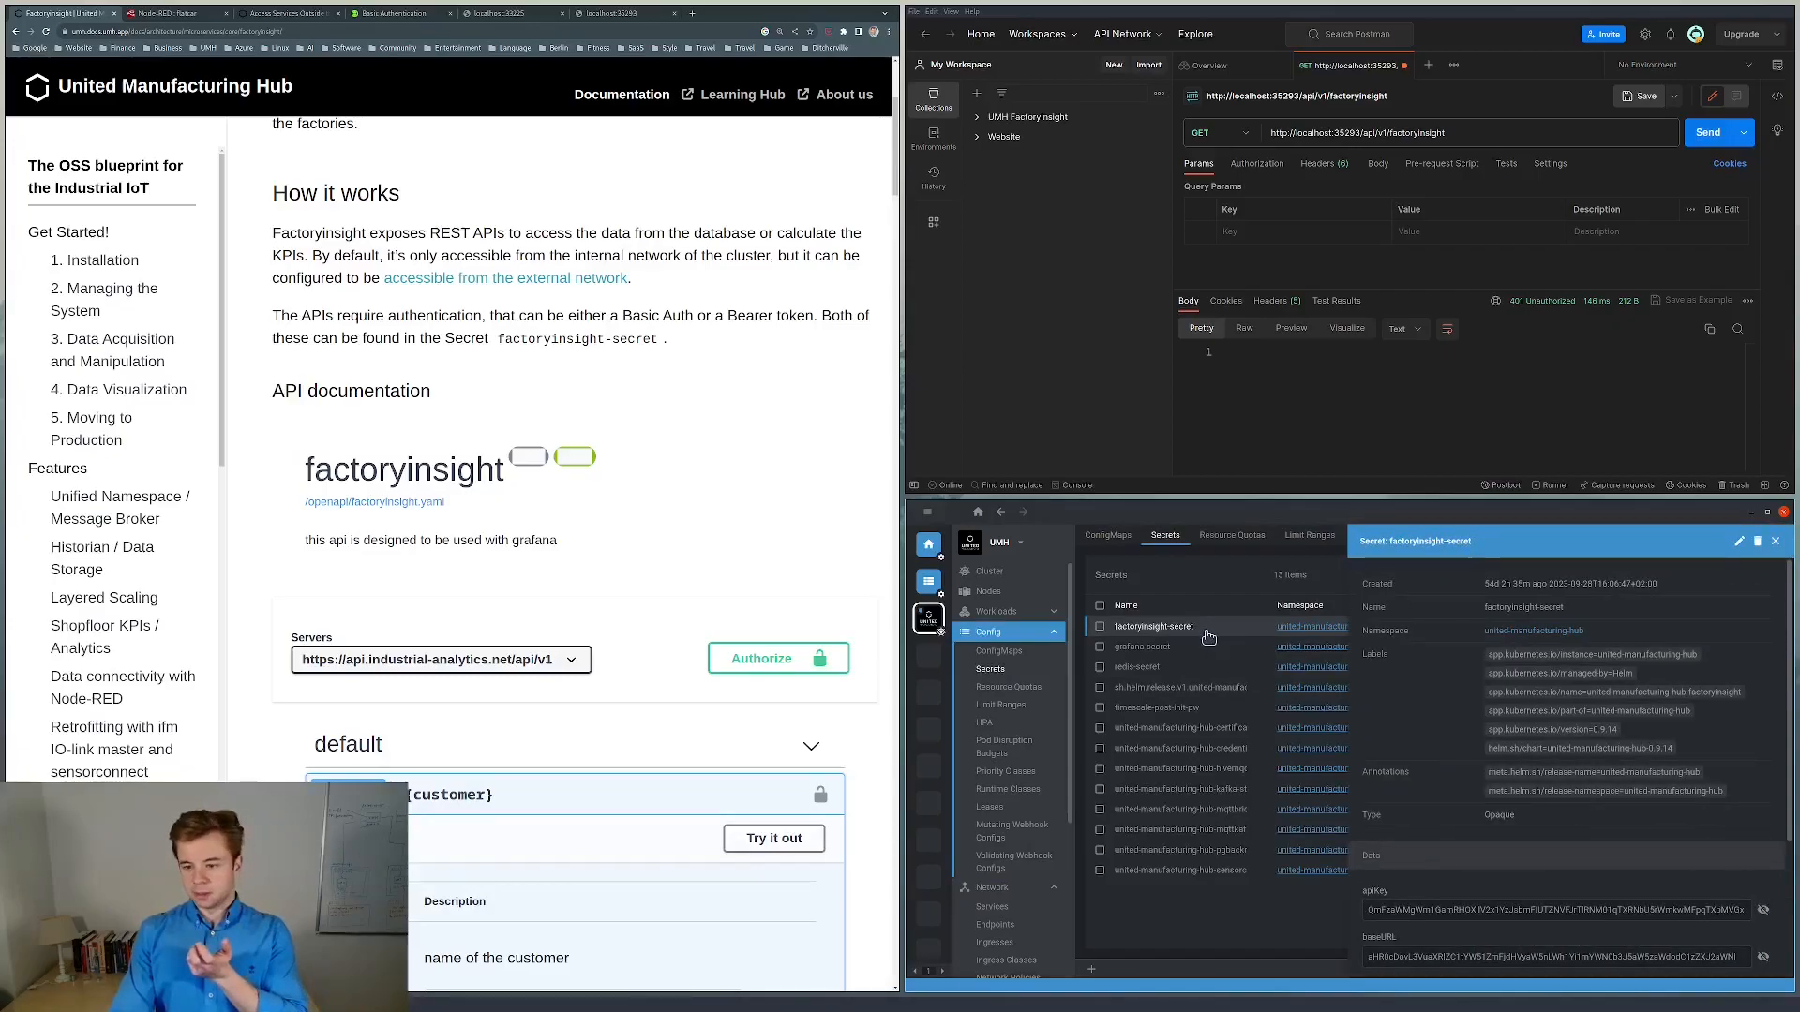
pyautogui.scroll(-2, 1530, 798)
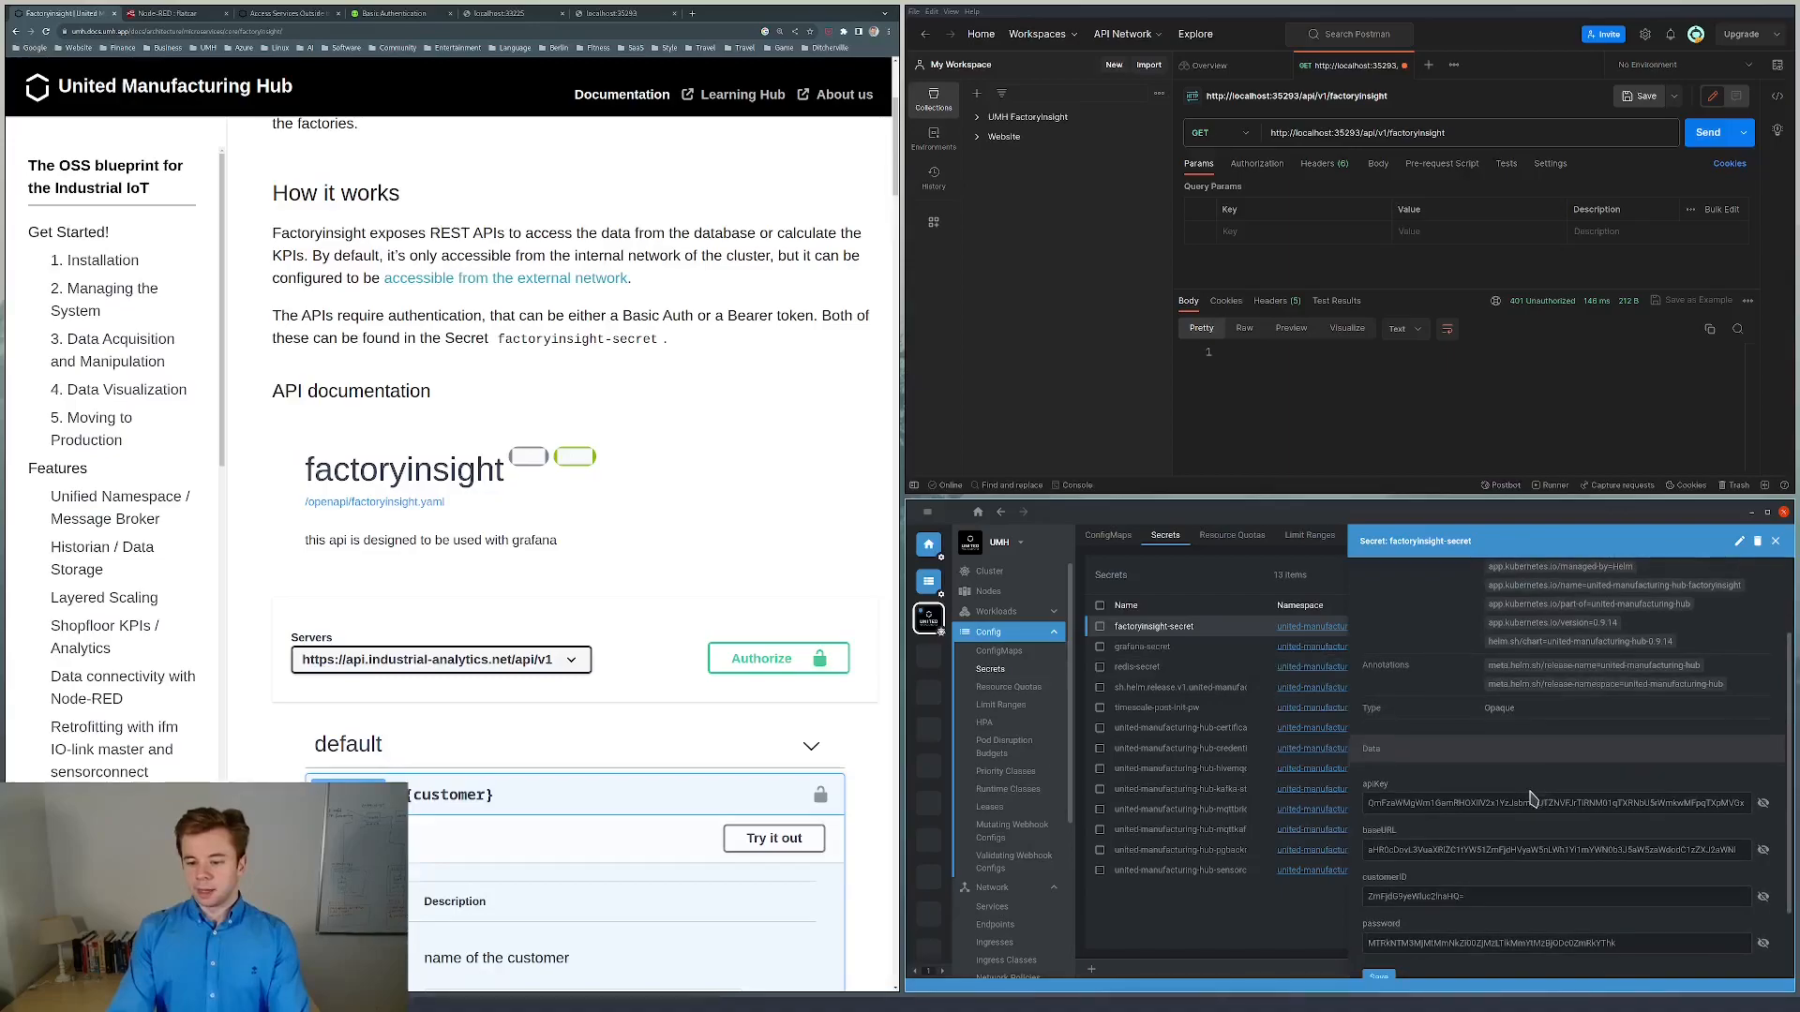
pyautogui.scroll(-1, 1529, 797)
pyautogui.click(1760, 757)
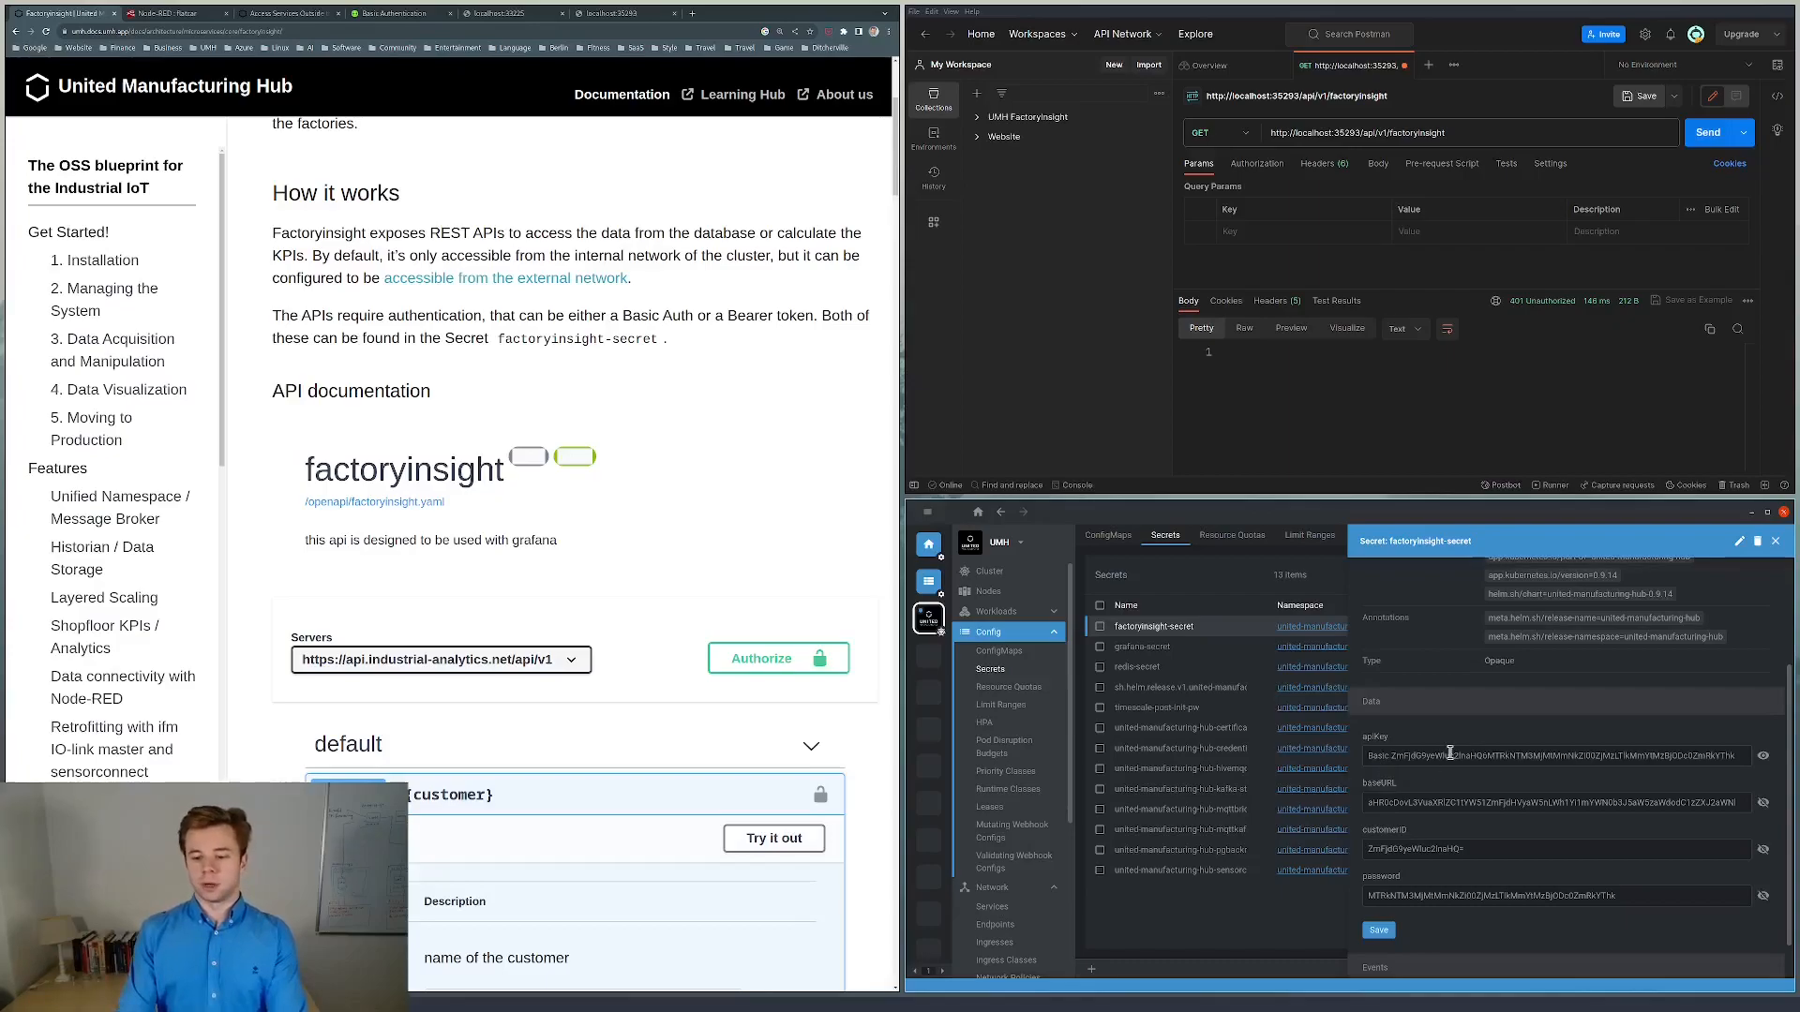
# Compare the Swagger Basic Authentication example with the revealed apiKey, and add a request header with the key Authorization in Postman.
pyautogui.click(408, 15)
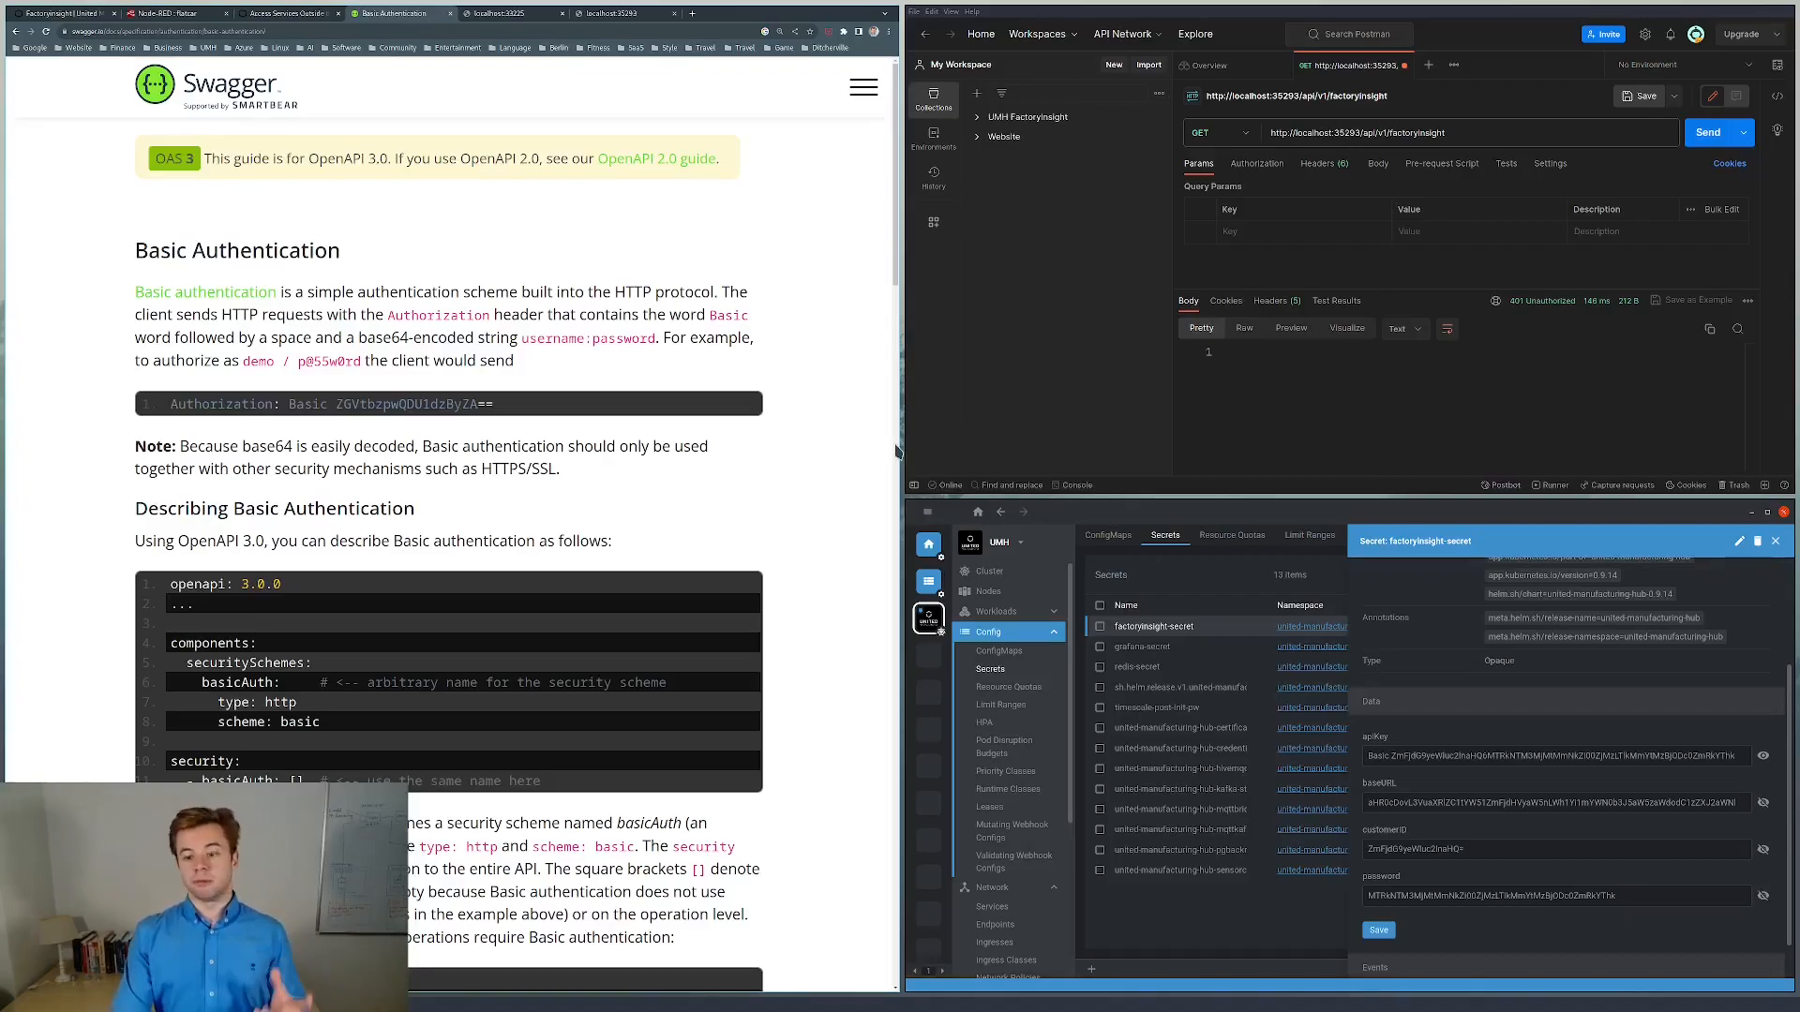
pyautogui.moveTo(1397, 756); pyautogui.dragTo(1735, 761)
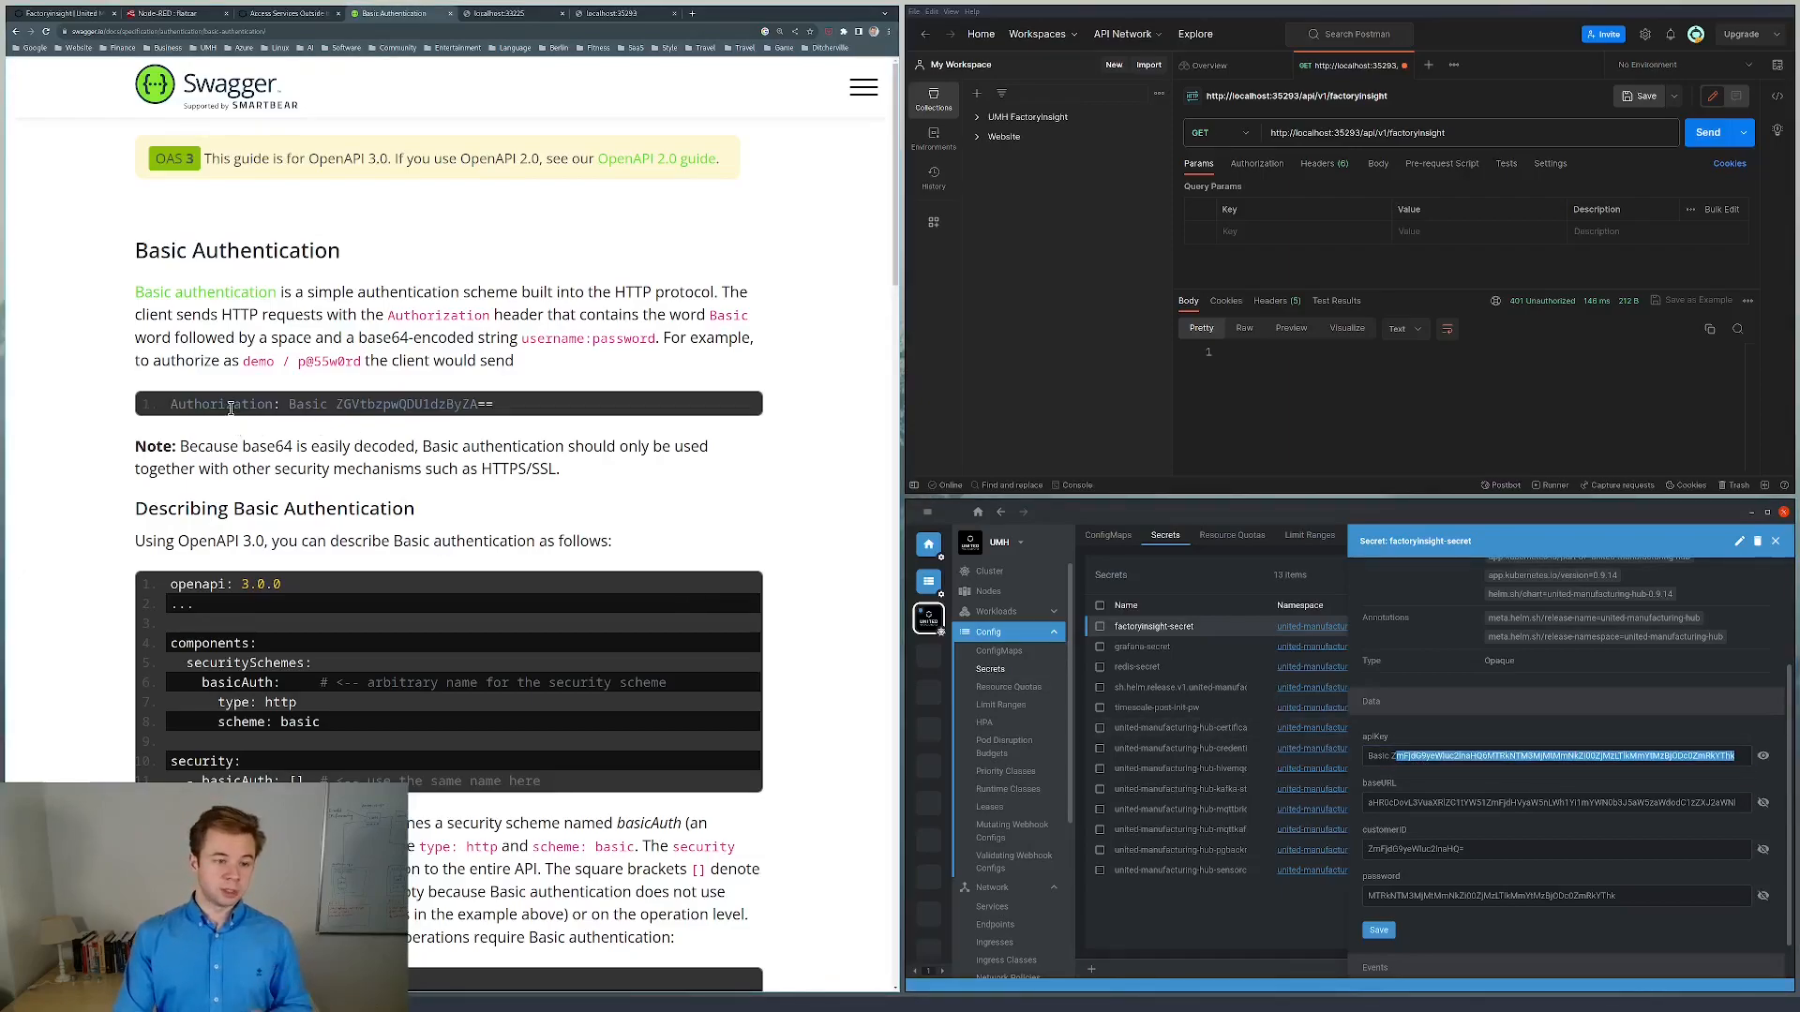
pyautogui.click(1322, 164)
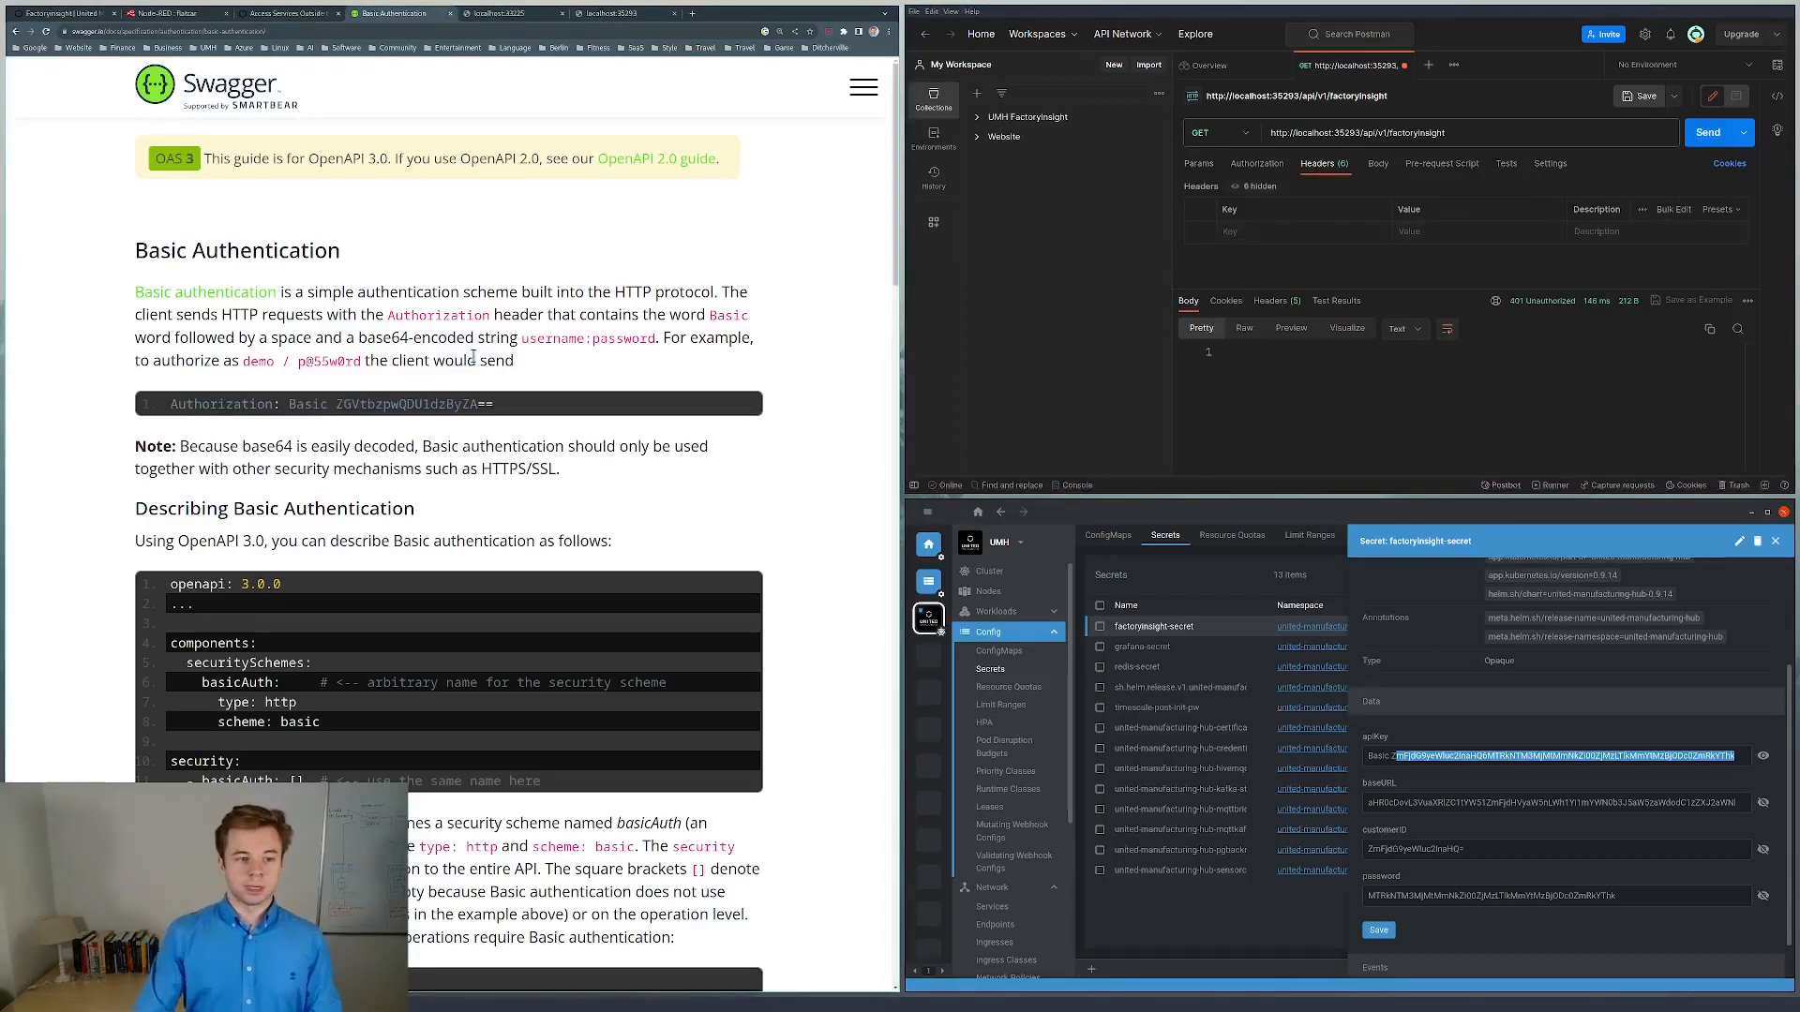
pyautogui.doubleClick(221, 403)
pyautogui.hotkey('ctrl', 'c')
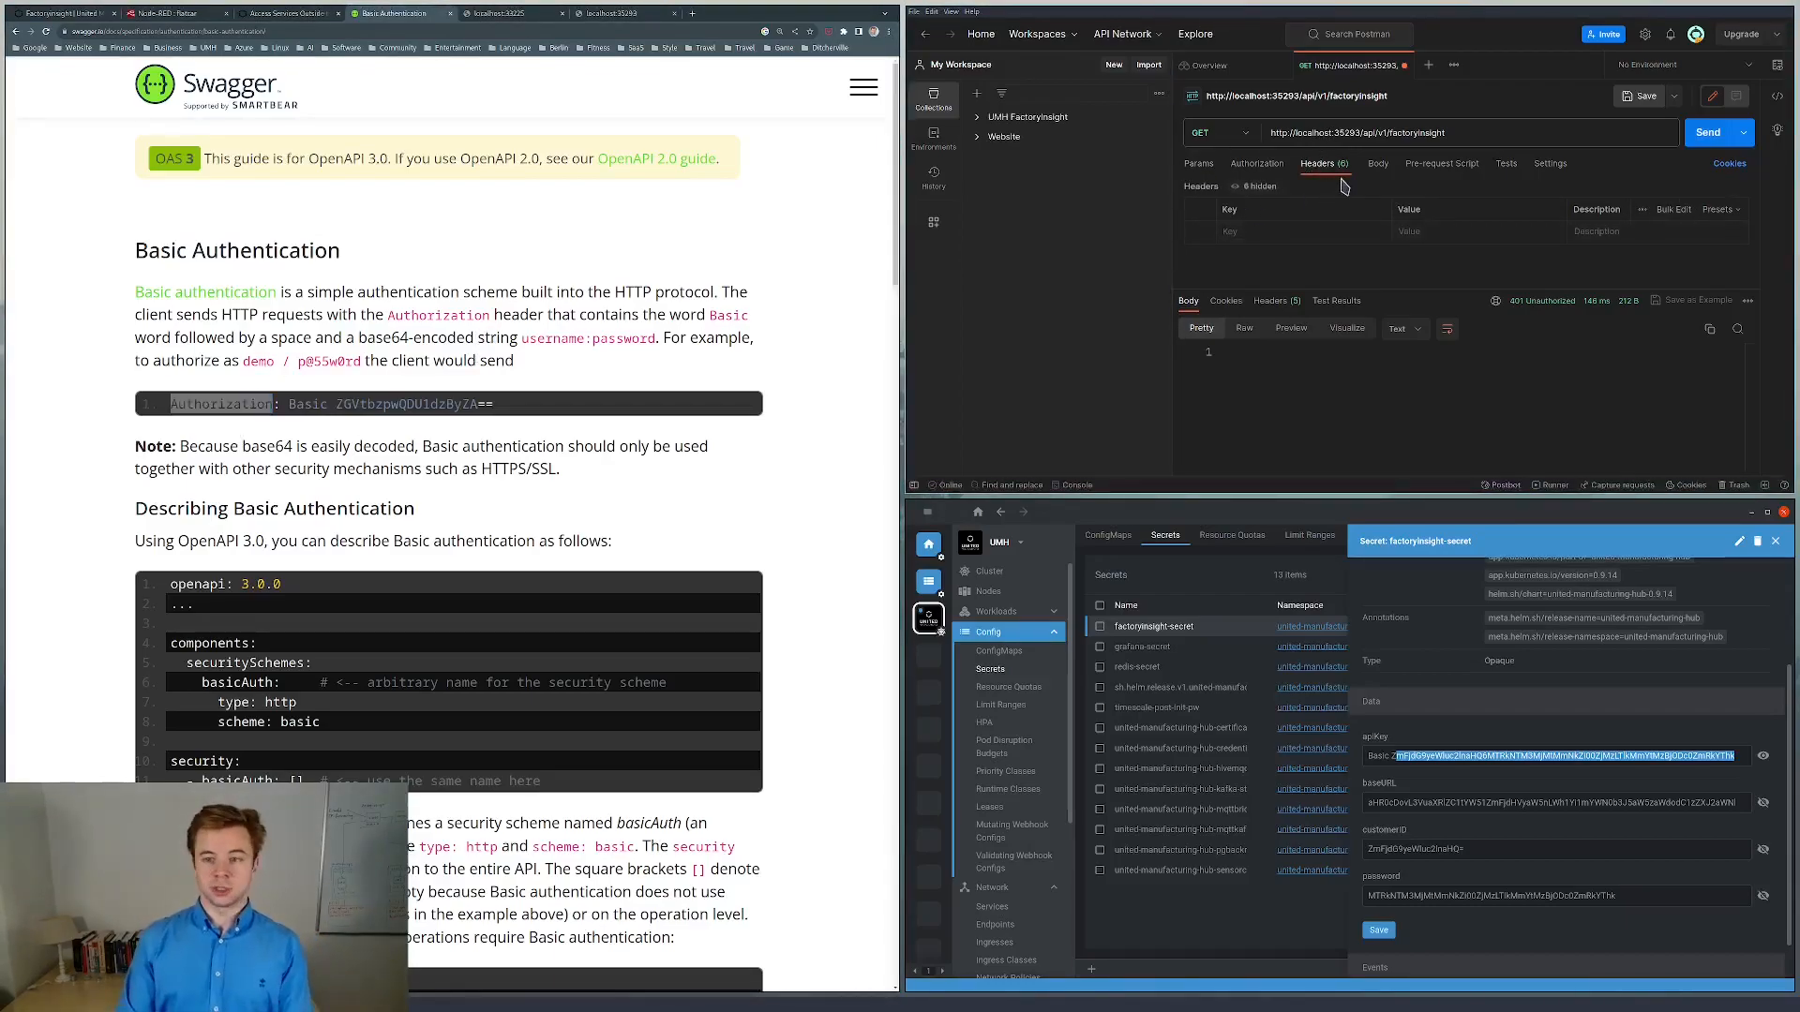
pyautogui.click(1308, 232)
pyautogui.hotkey('ctrl', 'v')
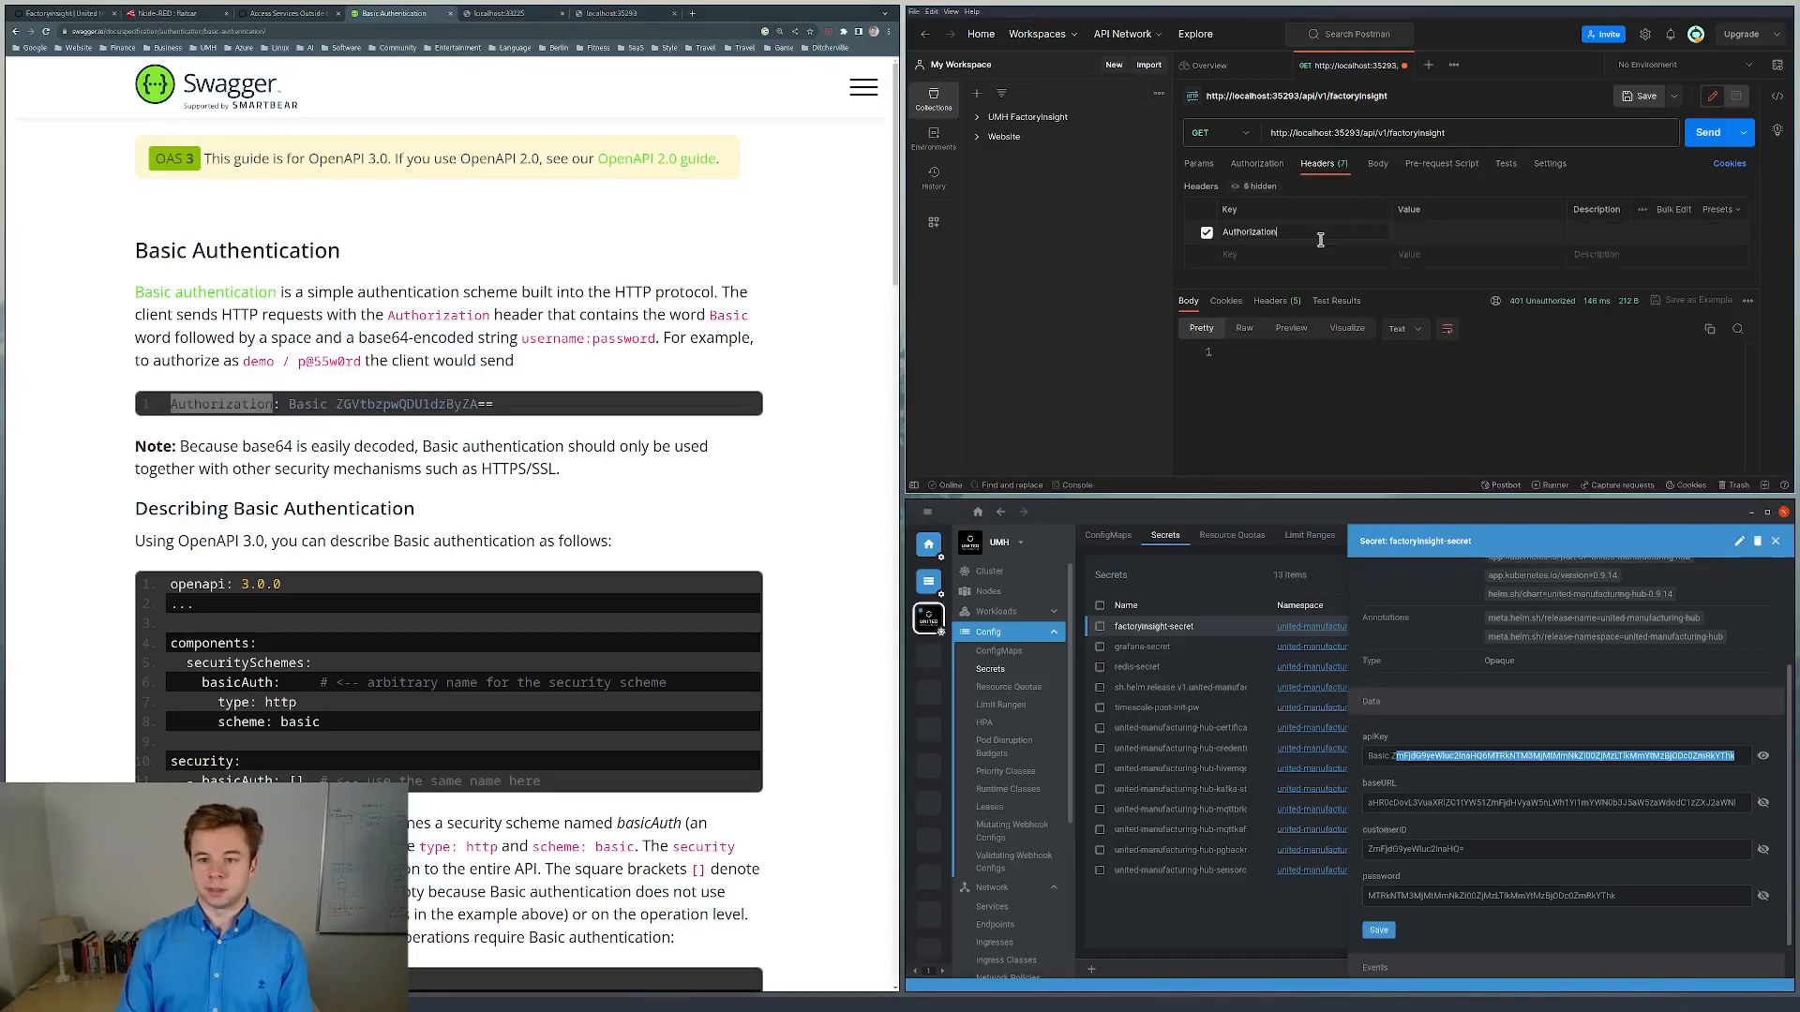
# Copy the decoded apiKey from factoryinsight-secret in OpenLens and paste the API key as the Authorization header's value in Postman.
pyautogui.hotkey('ctrl', 'a')
pyautogui.hotkey('ctrl', 'c')
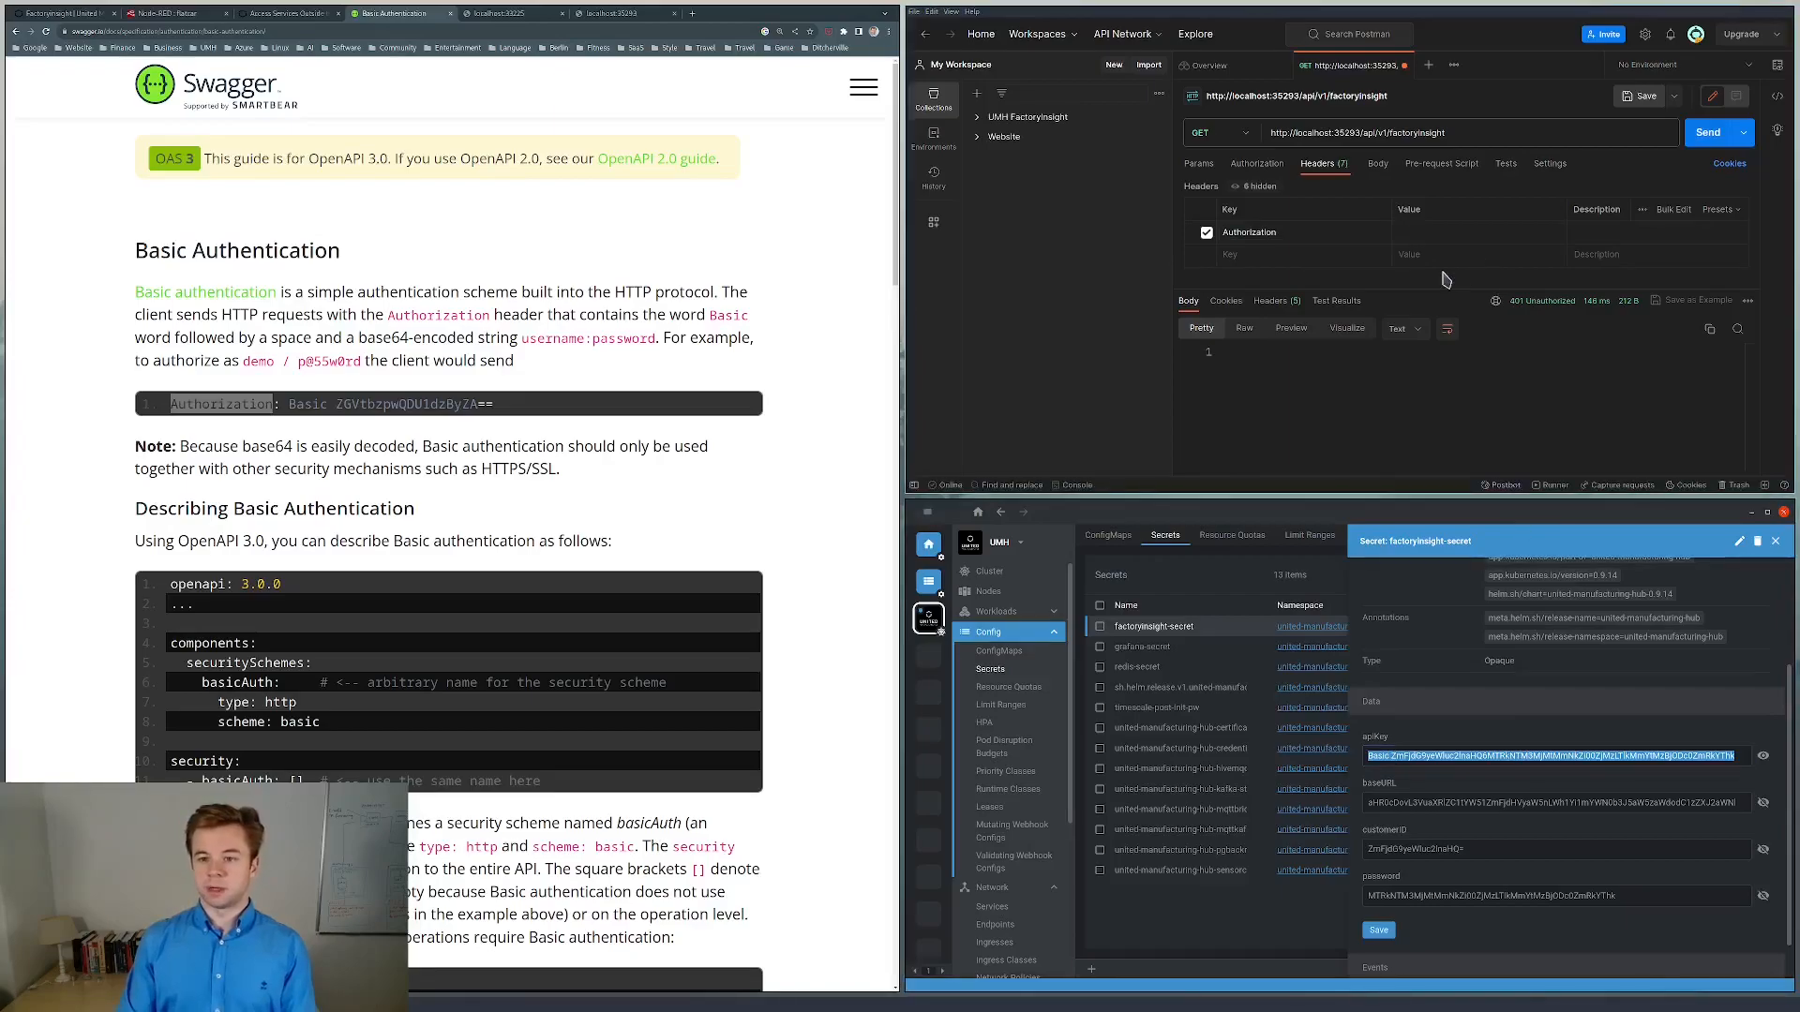
pyautogui.click(1423, 235)
pyautogui.hotkey('ctrl', 'v')
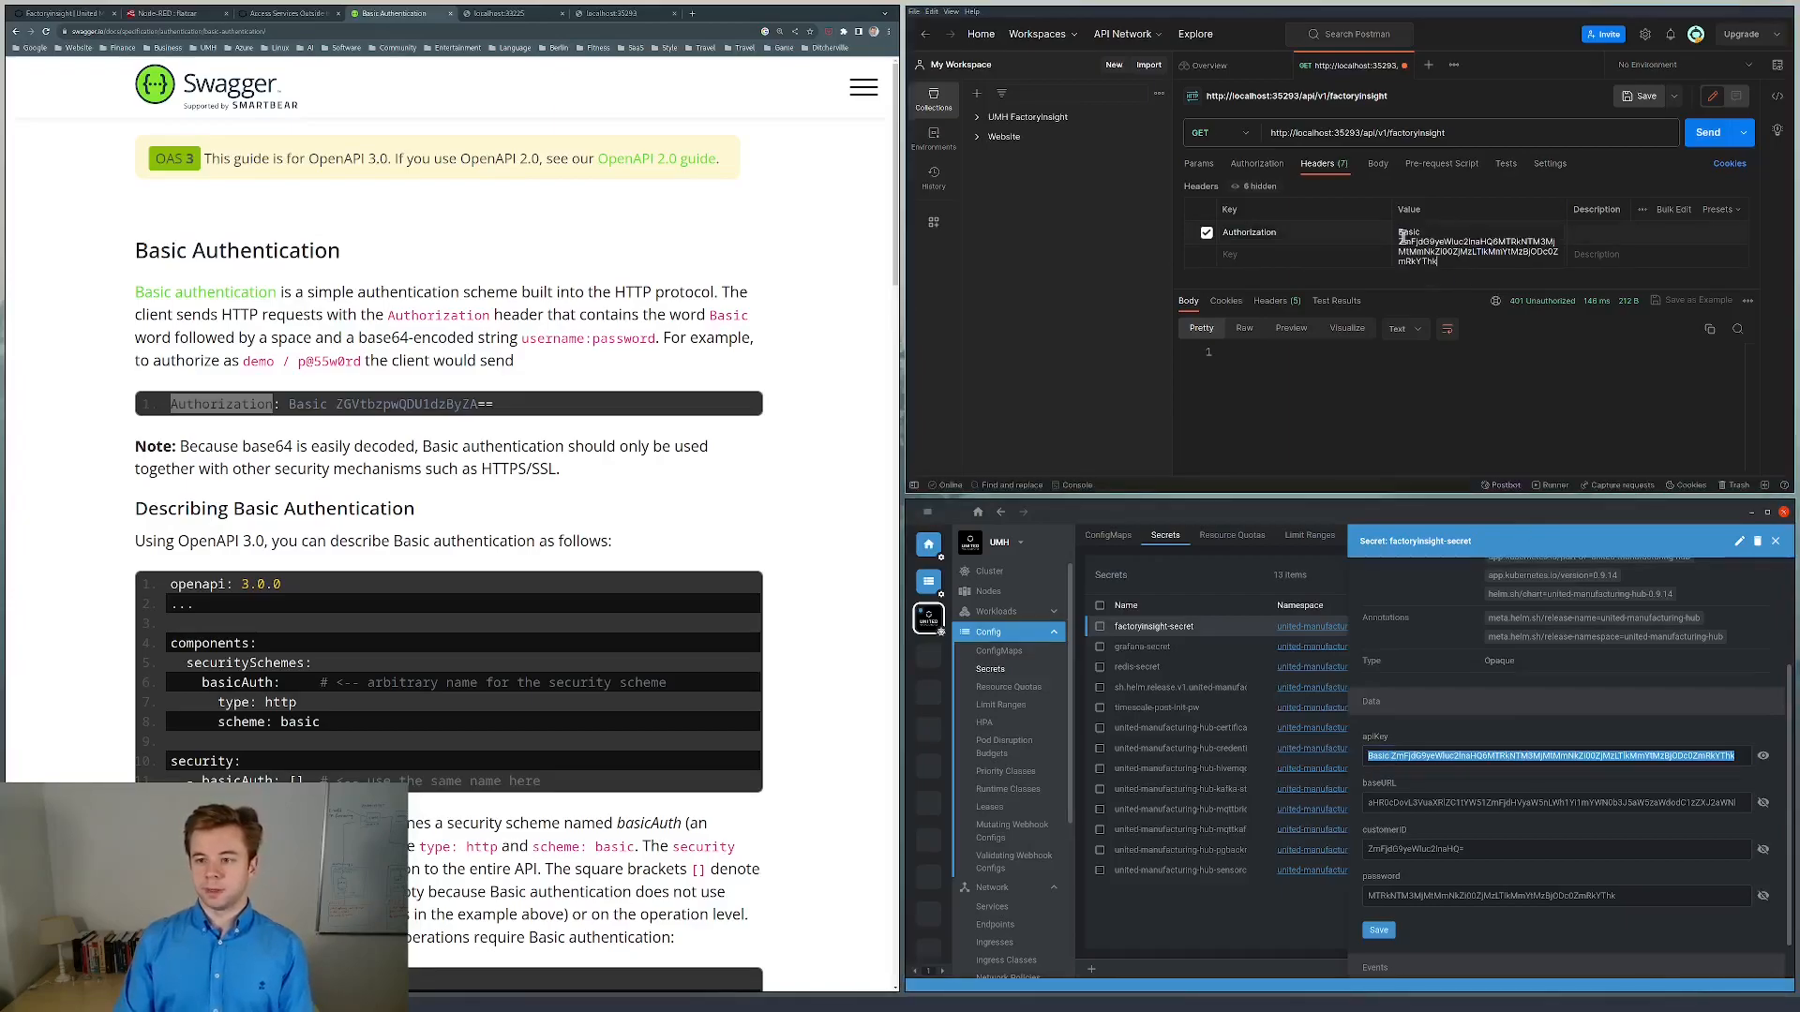
pyautogui.click(1346, 256)
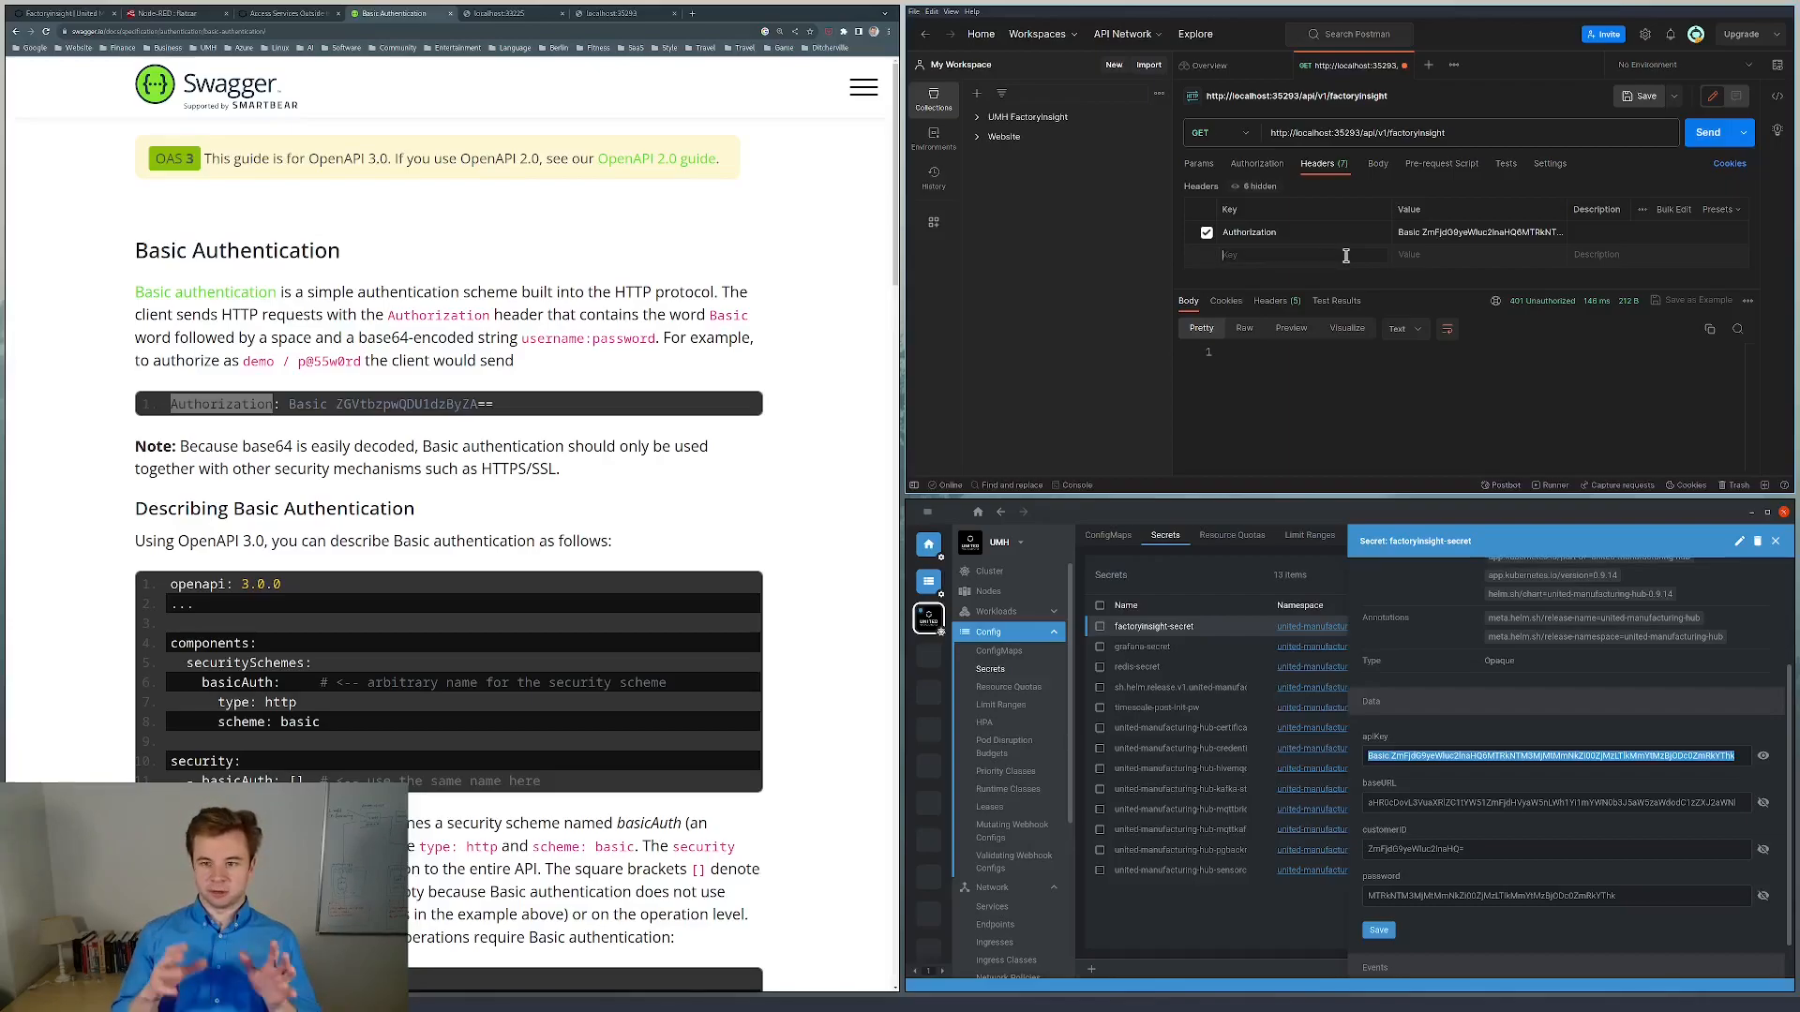
# Enlarge the response area slightly and send the GET request for factoryinsight with the Authorization header.
pyautogui.click(1489, 132)
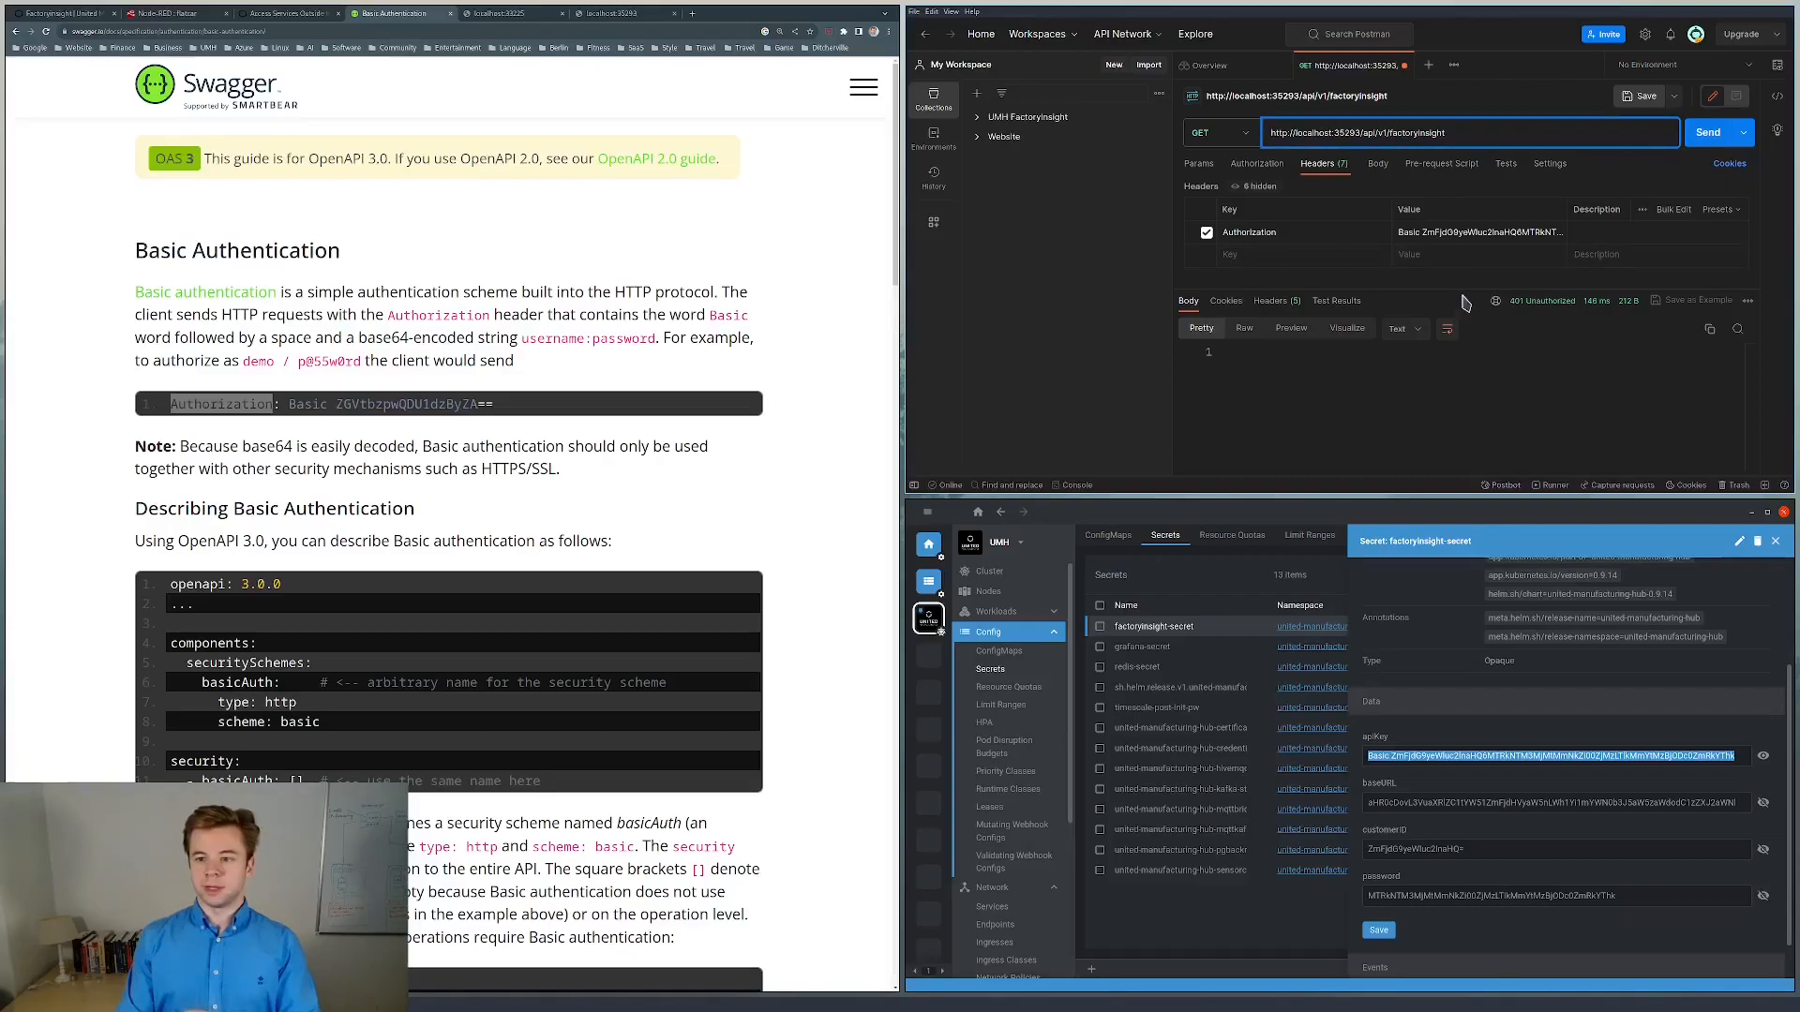
pyautogui.moveTo(1461, 285); pyautogui.dragTo(1461, 260)
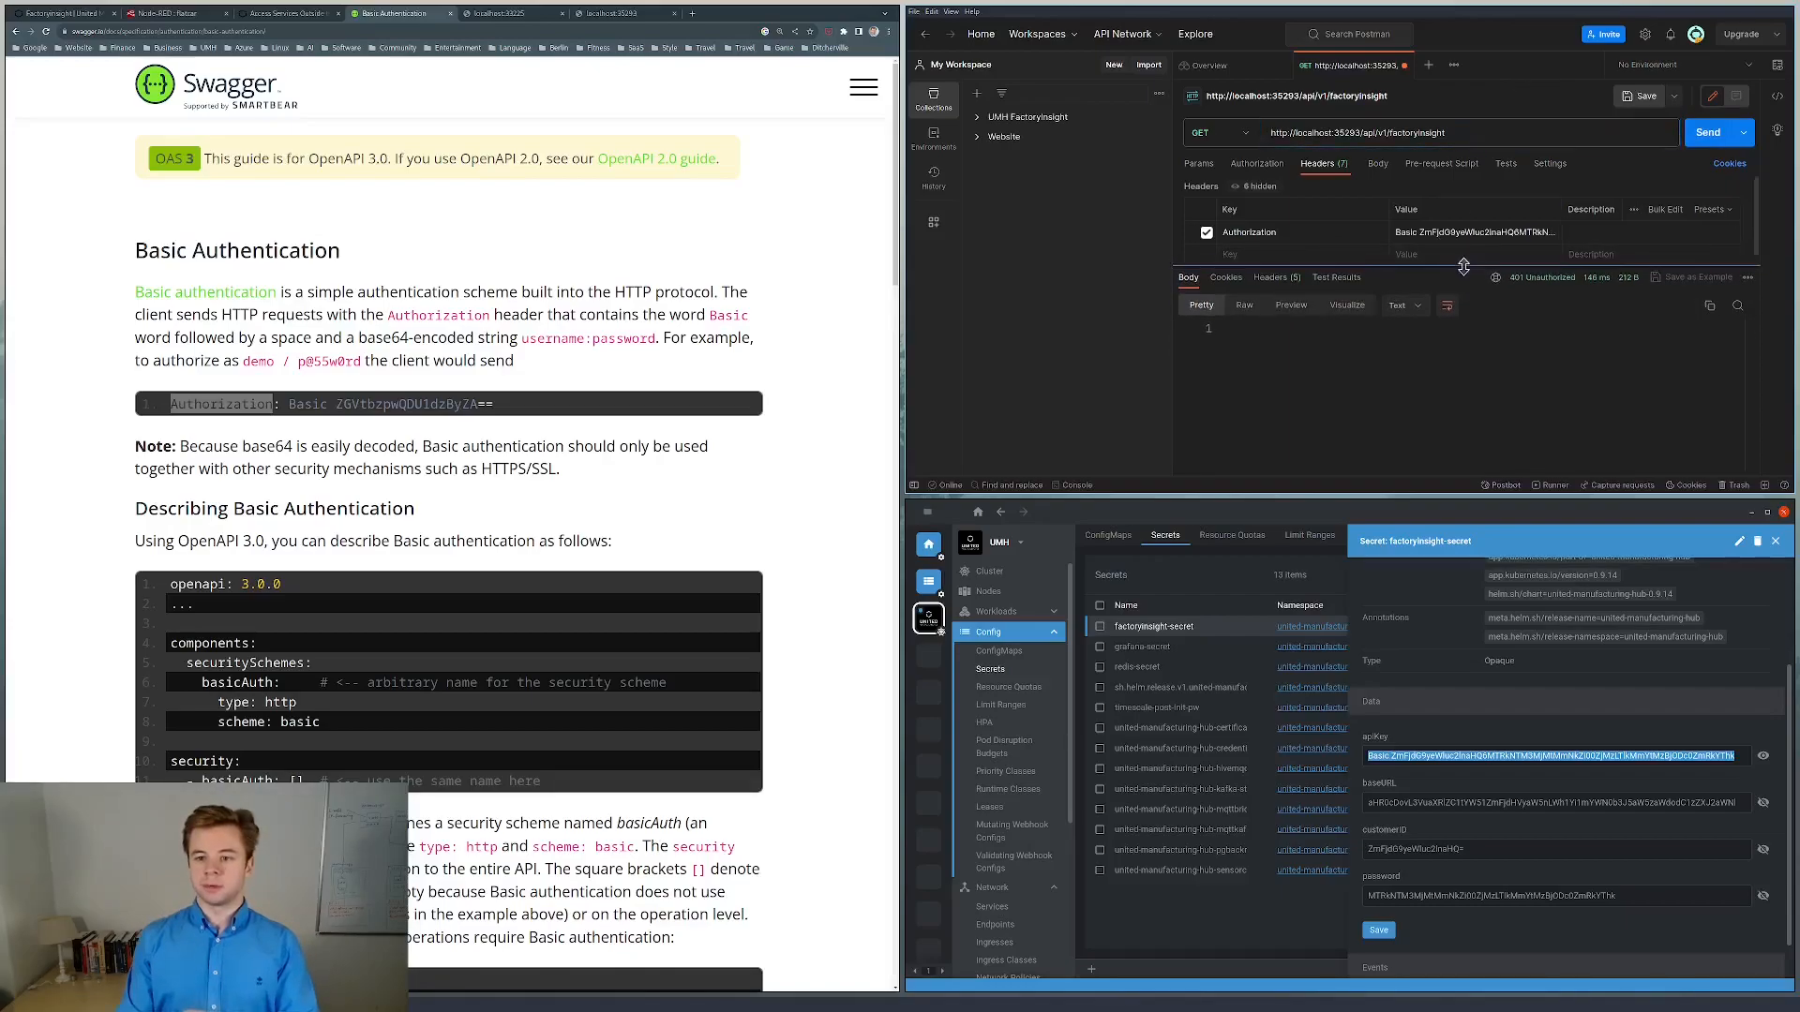
pyautogui.click(1710, 137)
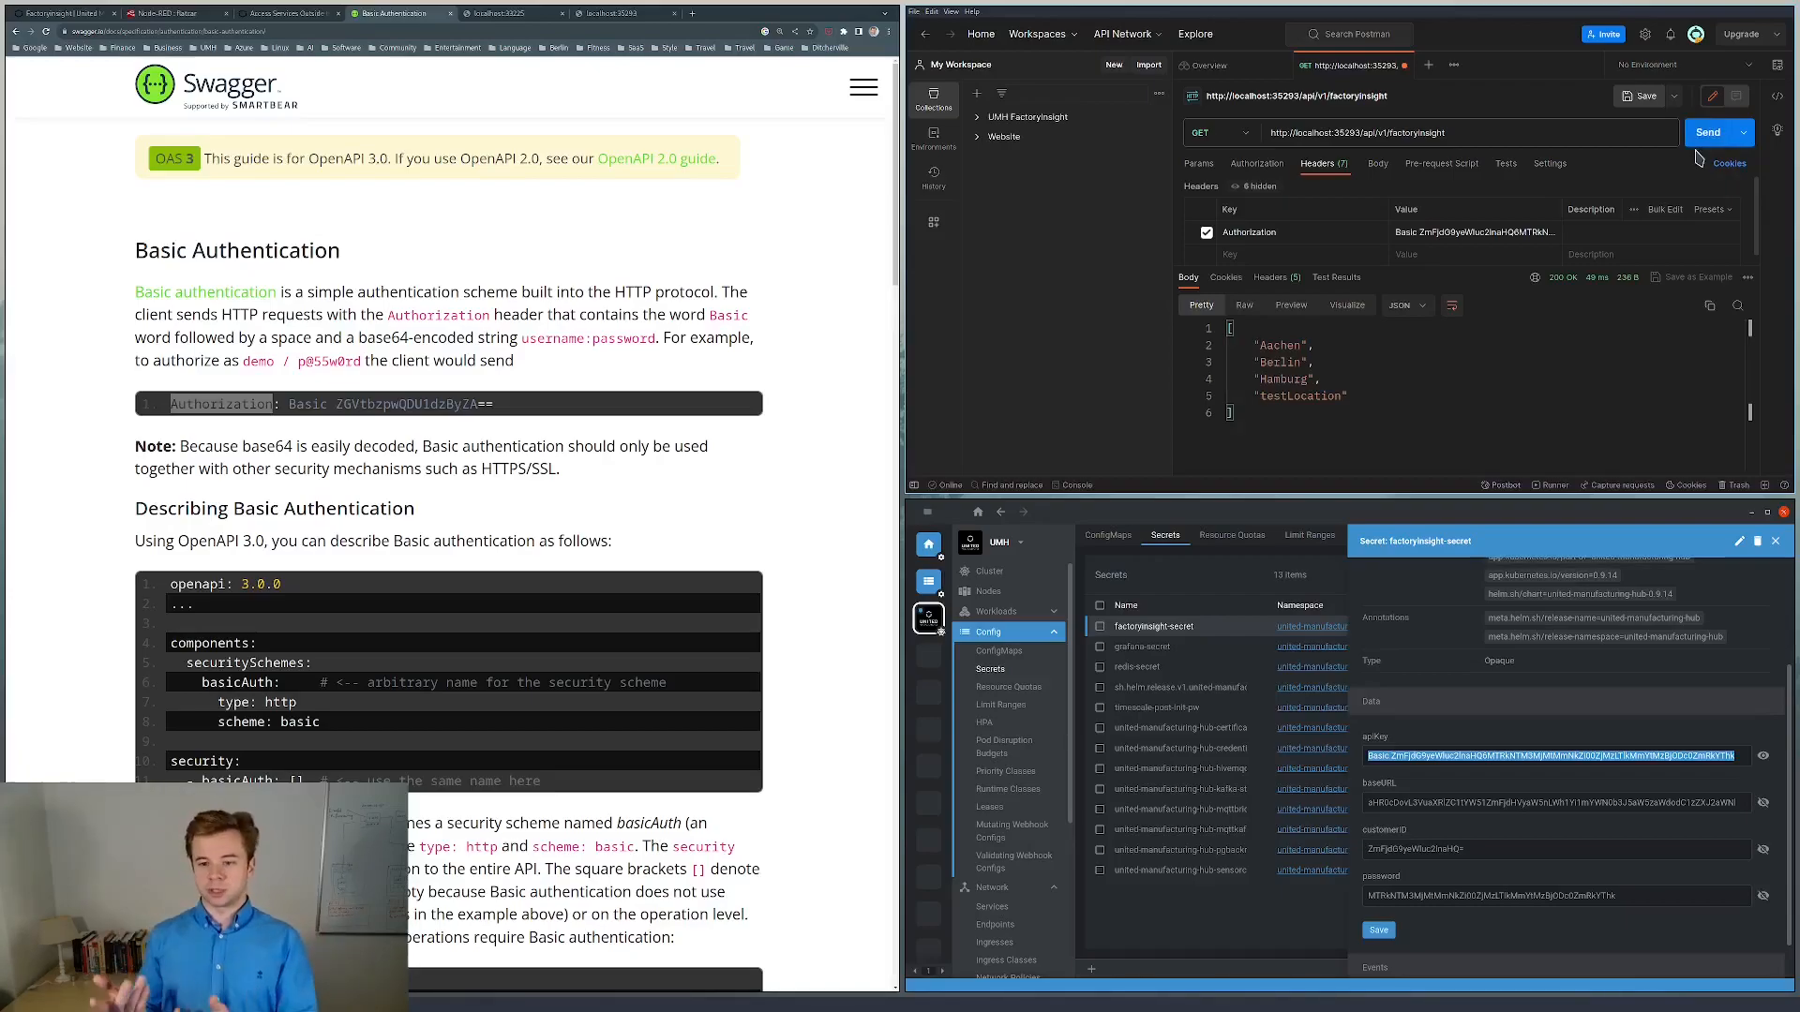
# Examine the example response of GET /{customer} and the location and asset endpoints below it in the Factoryinsight documentation.
pyautogui.click(63, 13)
pyautogui.scroll(-3, 716, 450)
pyautogui.click(803, 542)
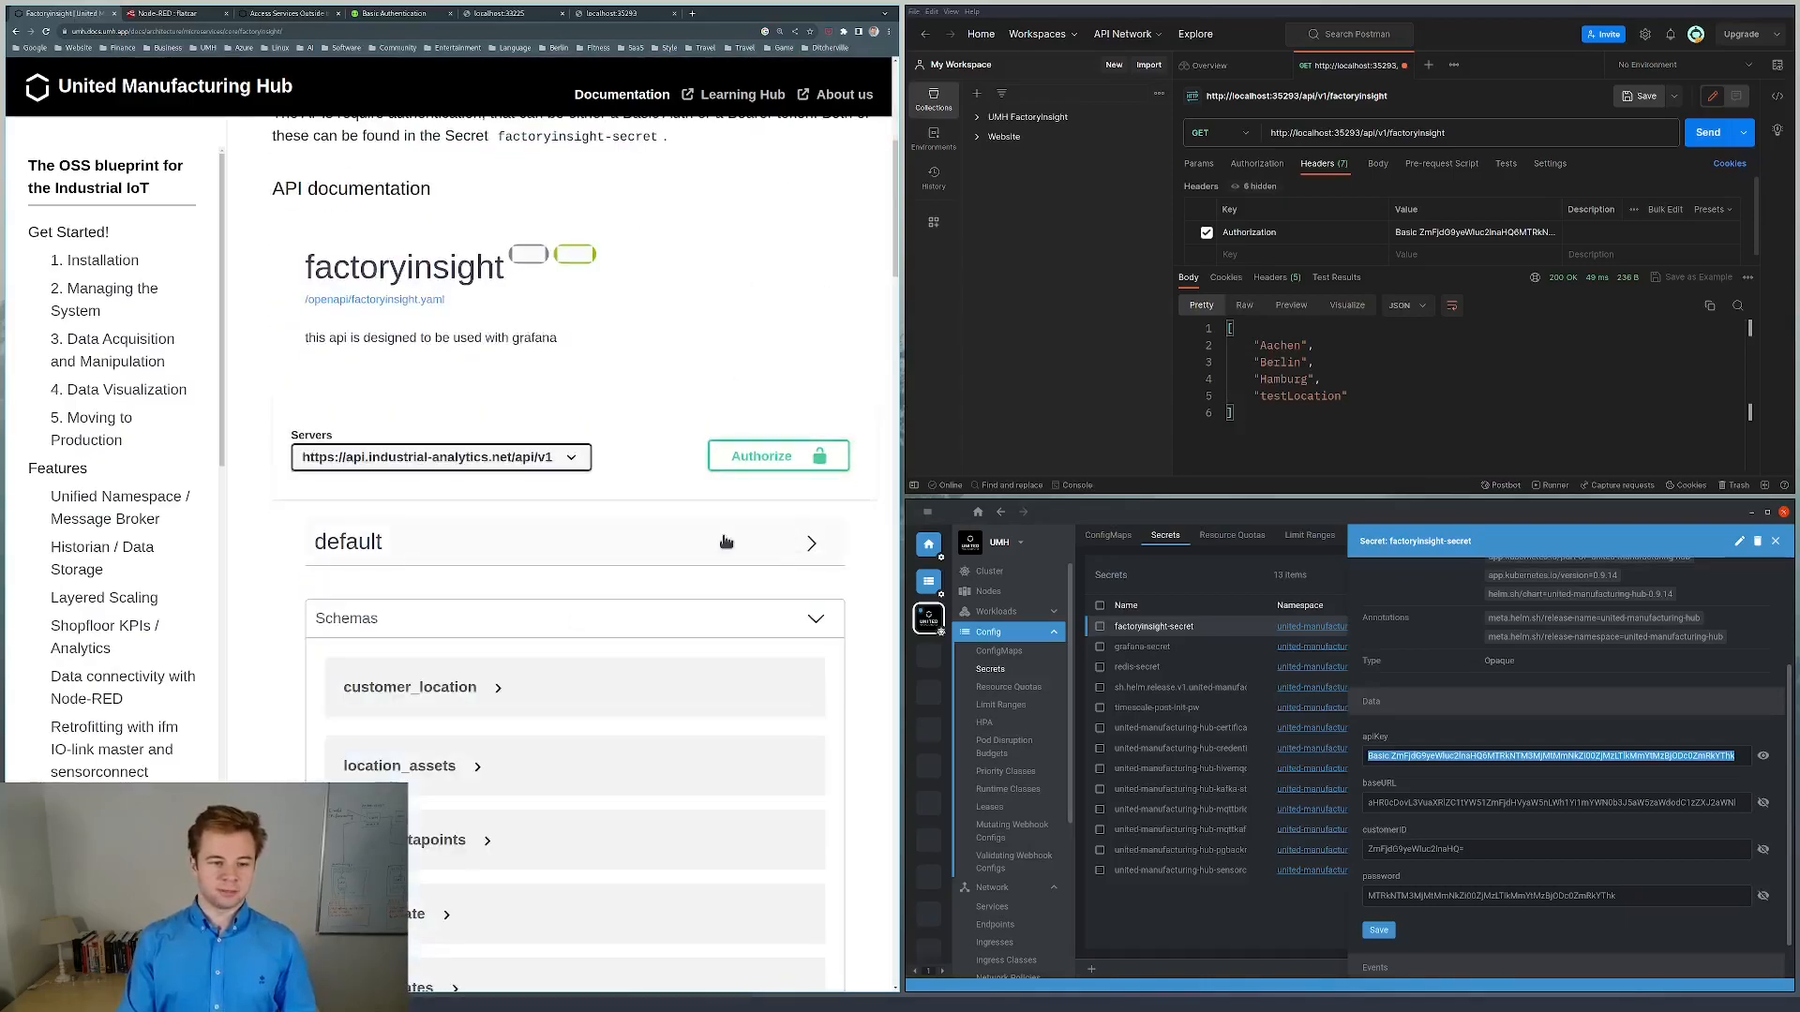
pyautogui.scroll(-2, 715, 543)
pyautogui.scroll(-9, 714, 544)
pyautogui.scroll(19, 715, 544)
pyautogui.scroll(-3, 736, 581)
pyautogui.scroll(-2, 737, 587)
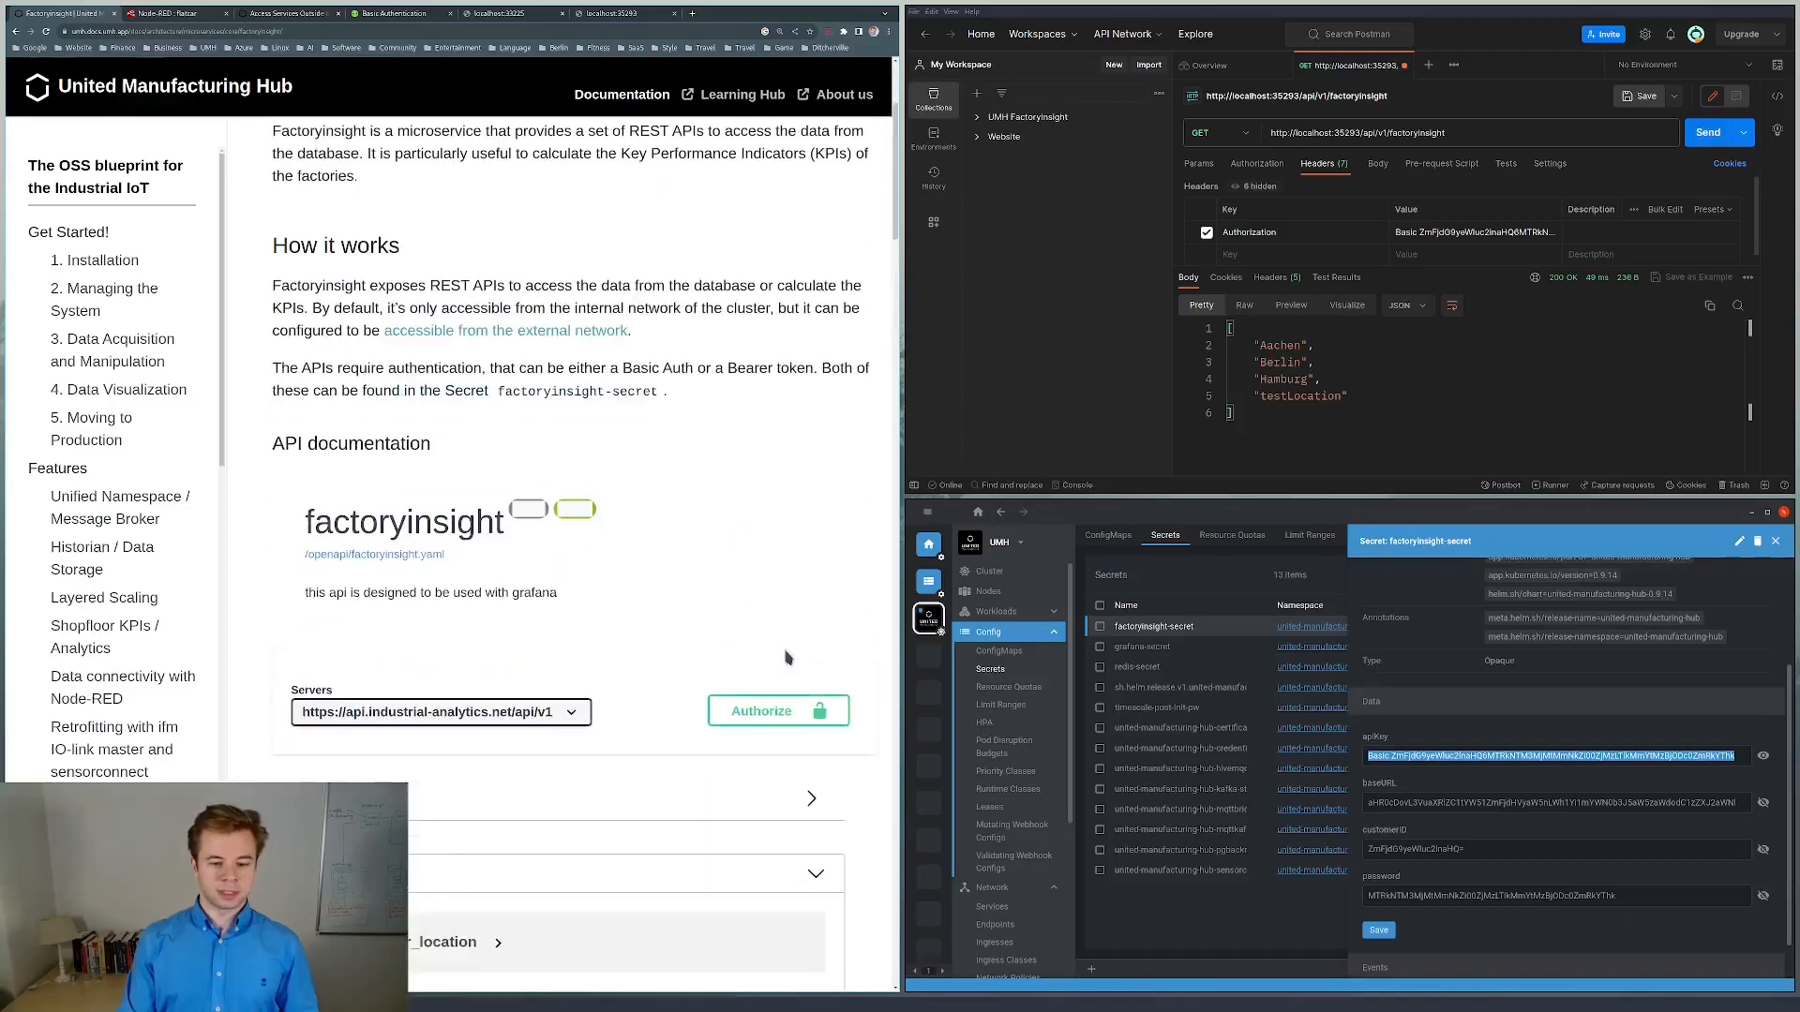
pyautogui.click(819, 801)
pyautogui.scroll(-10, 784, 721)
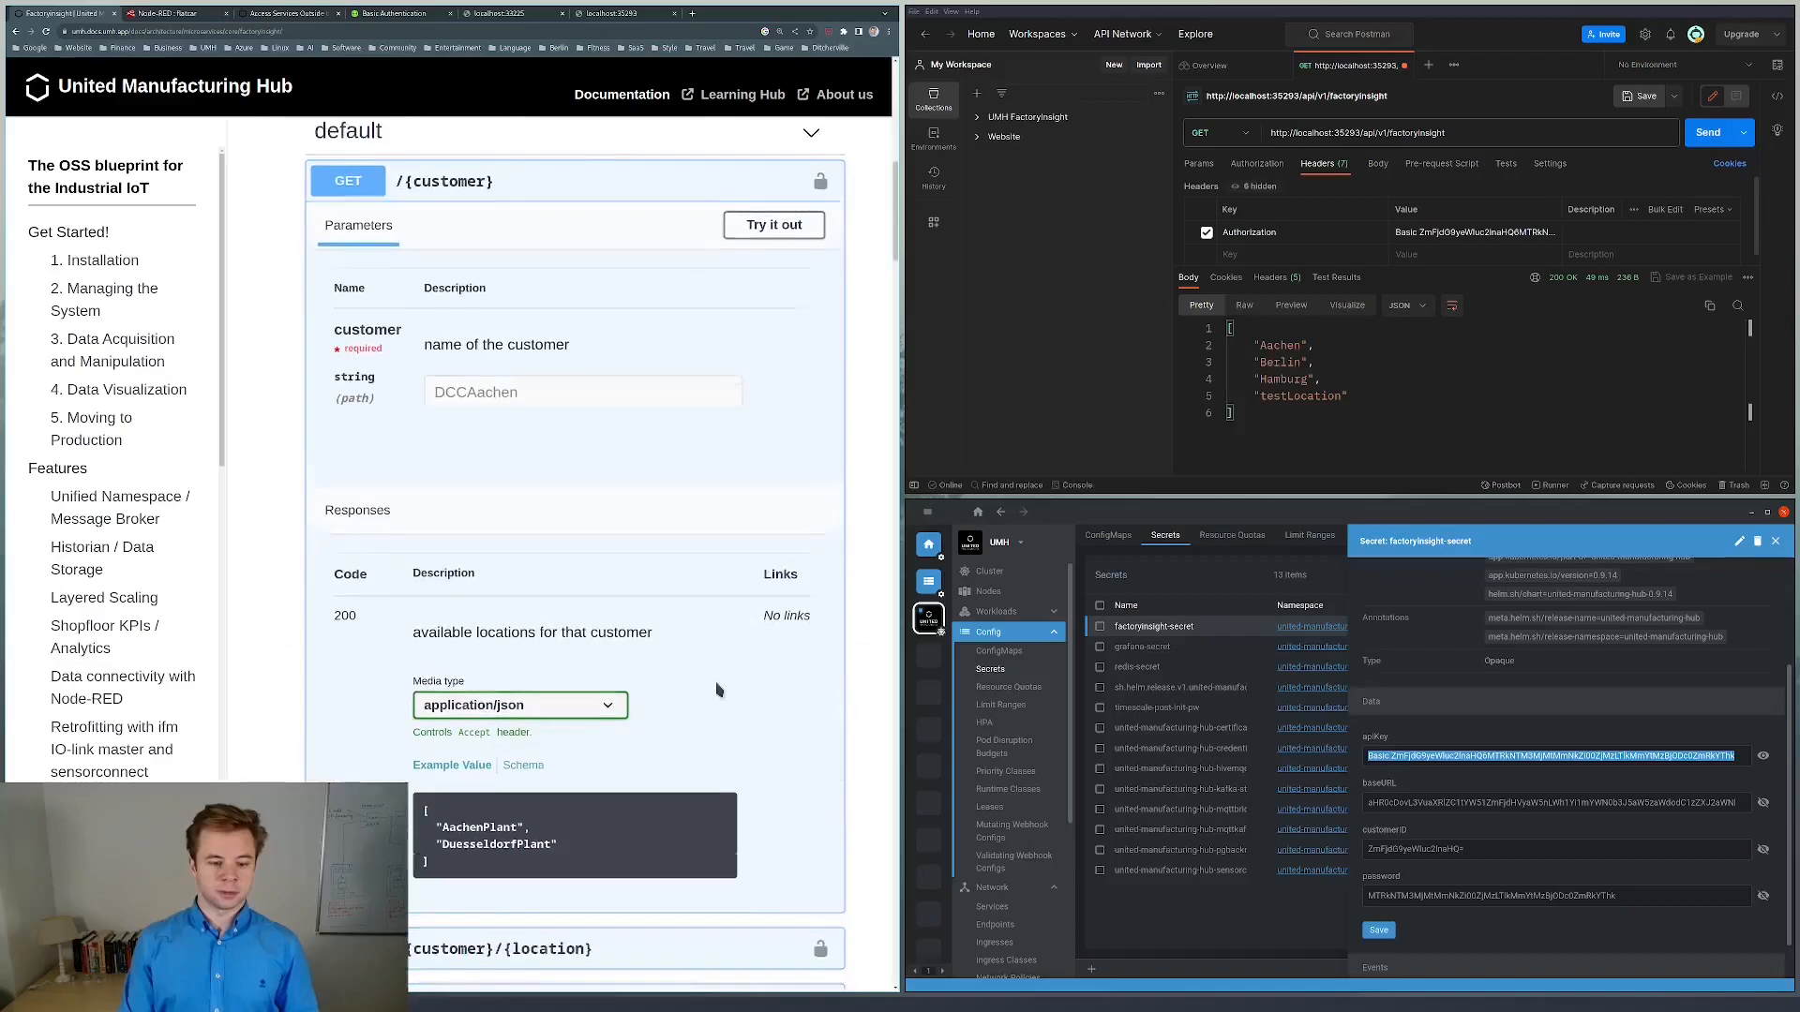
pyautogui.scroll(-6, 656, 581)
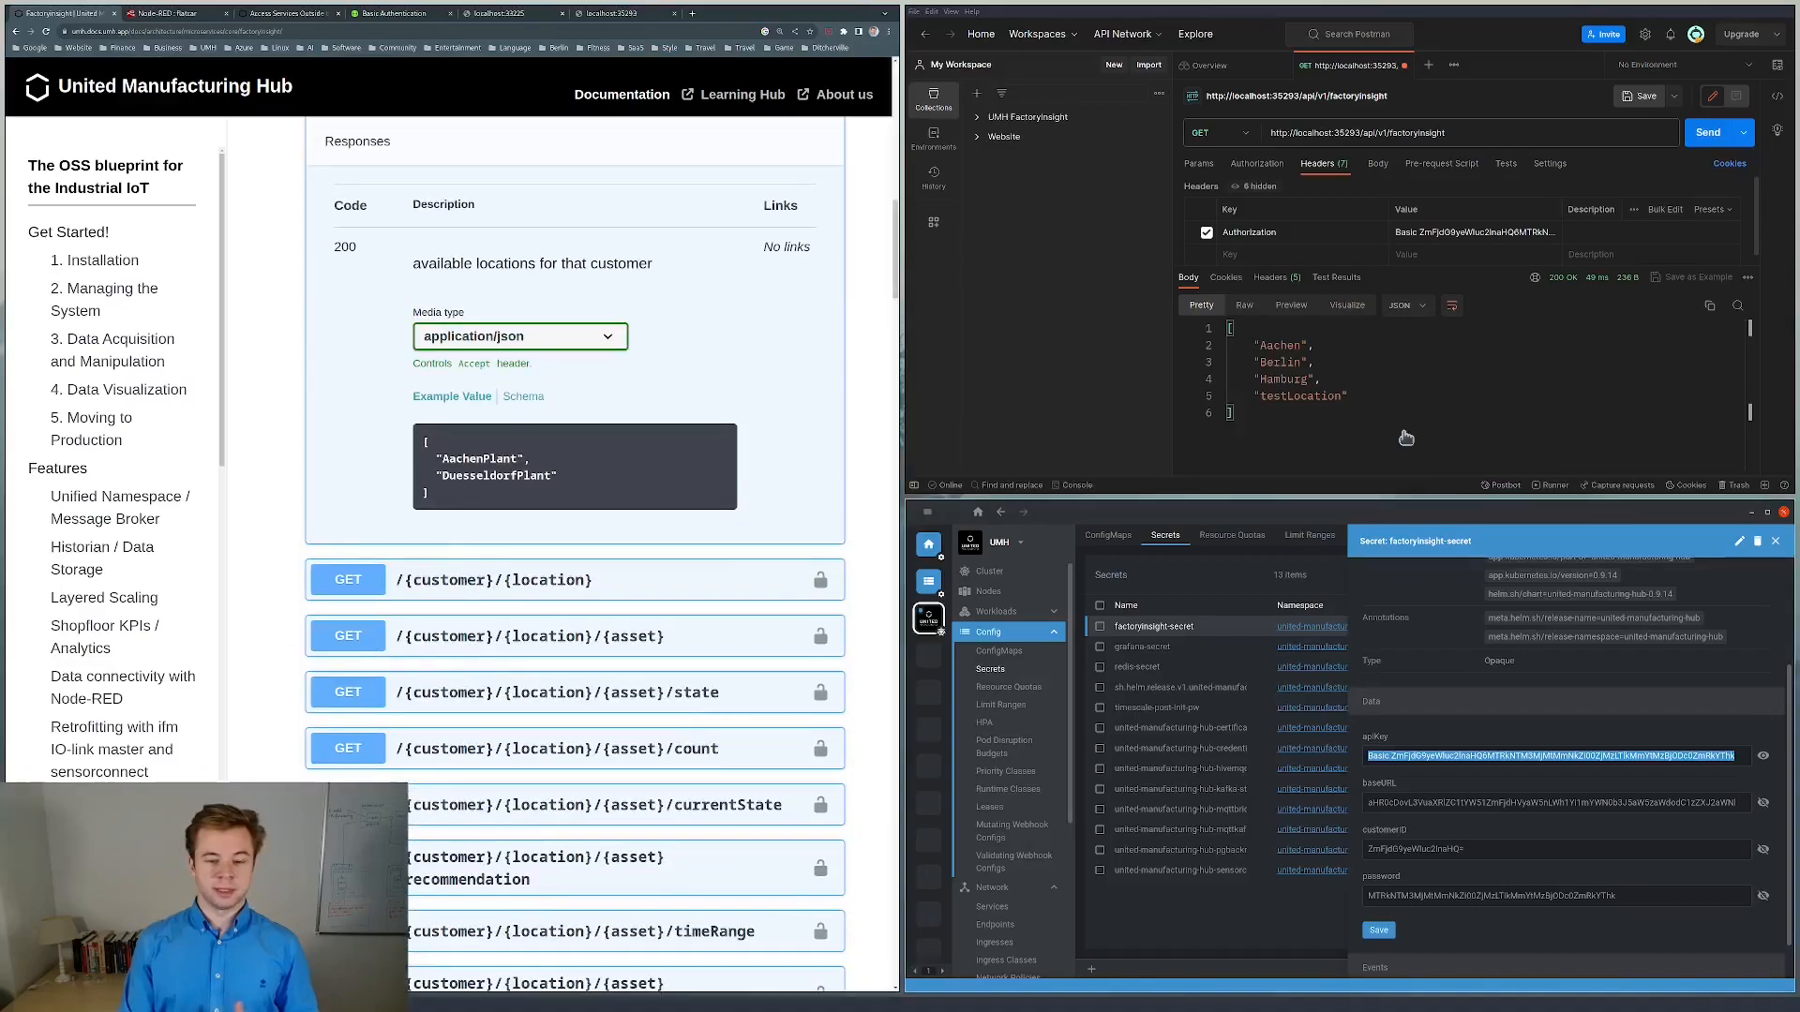
# Extend the Postman request URL with /Hamburg after factoryinsight and send the request.
pyautogui.click(1464, 135)
pyautogui.write('/')
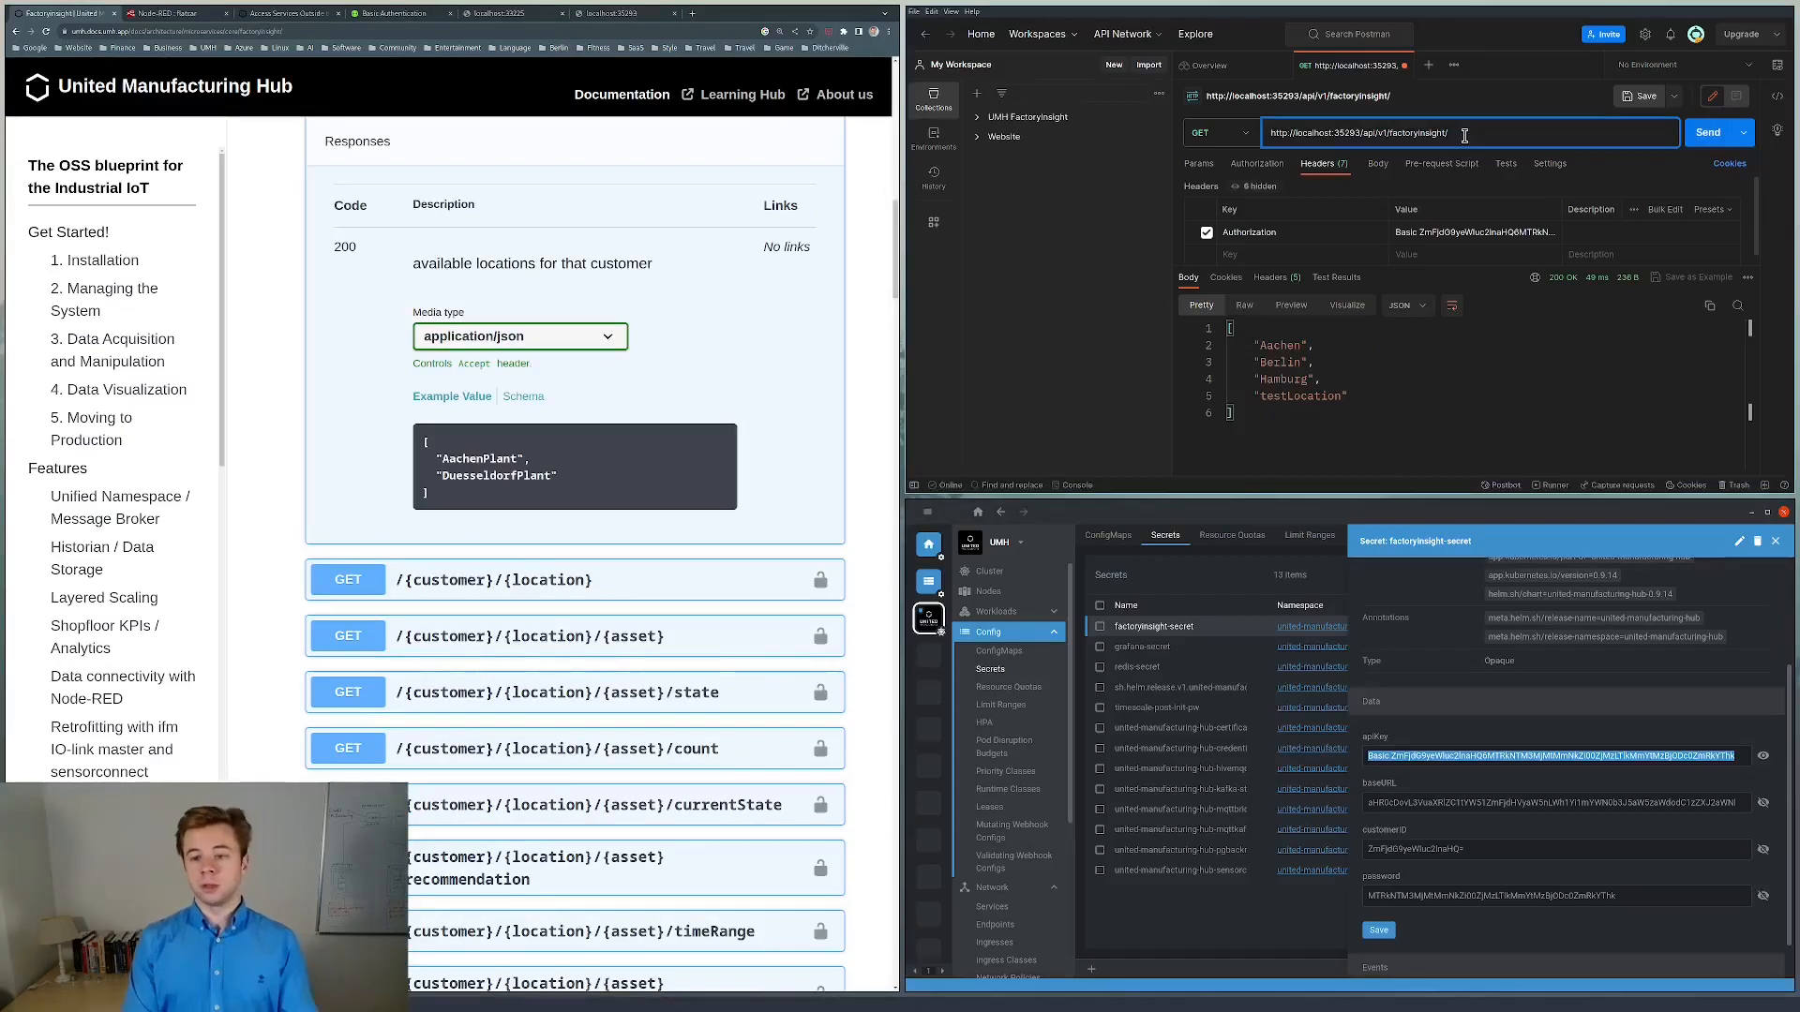
pyautogui.write('Hamburg')
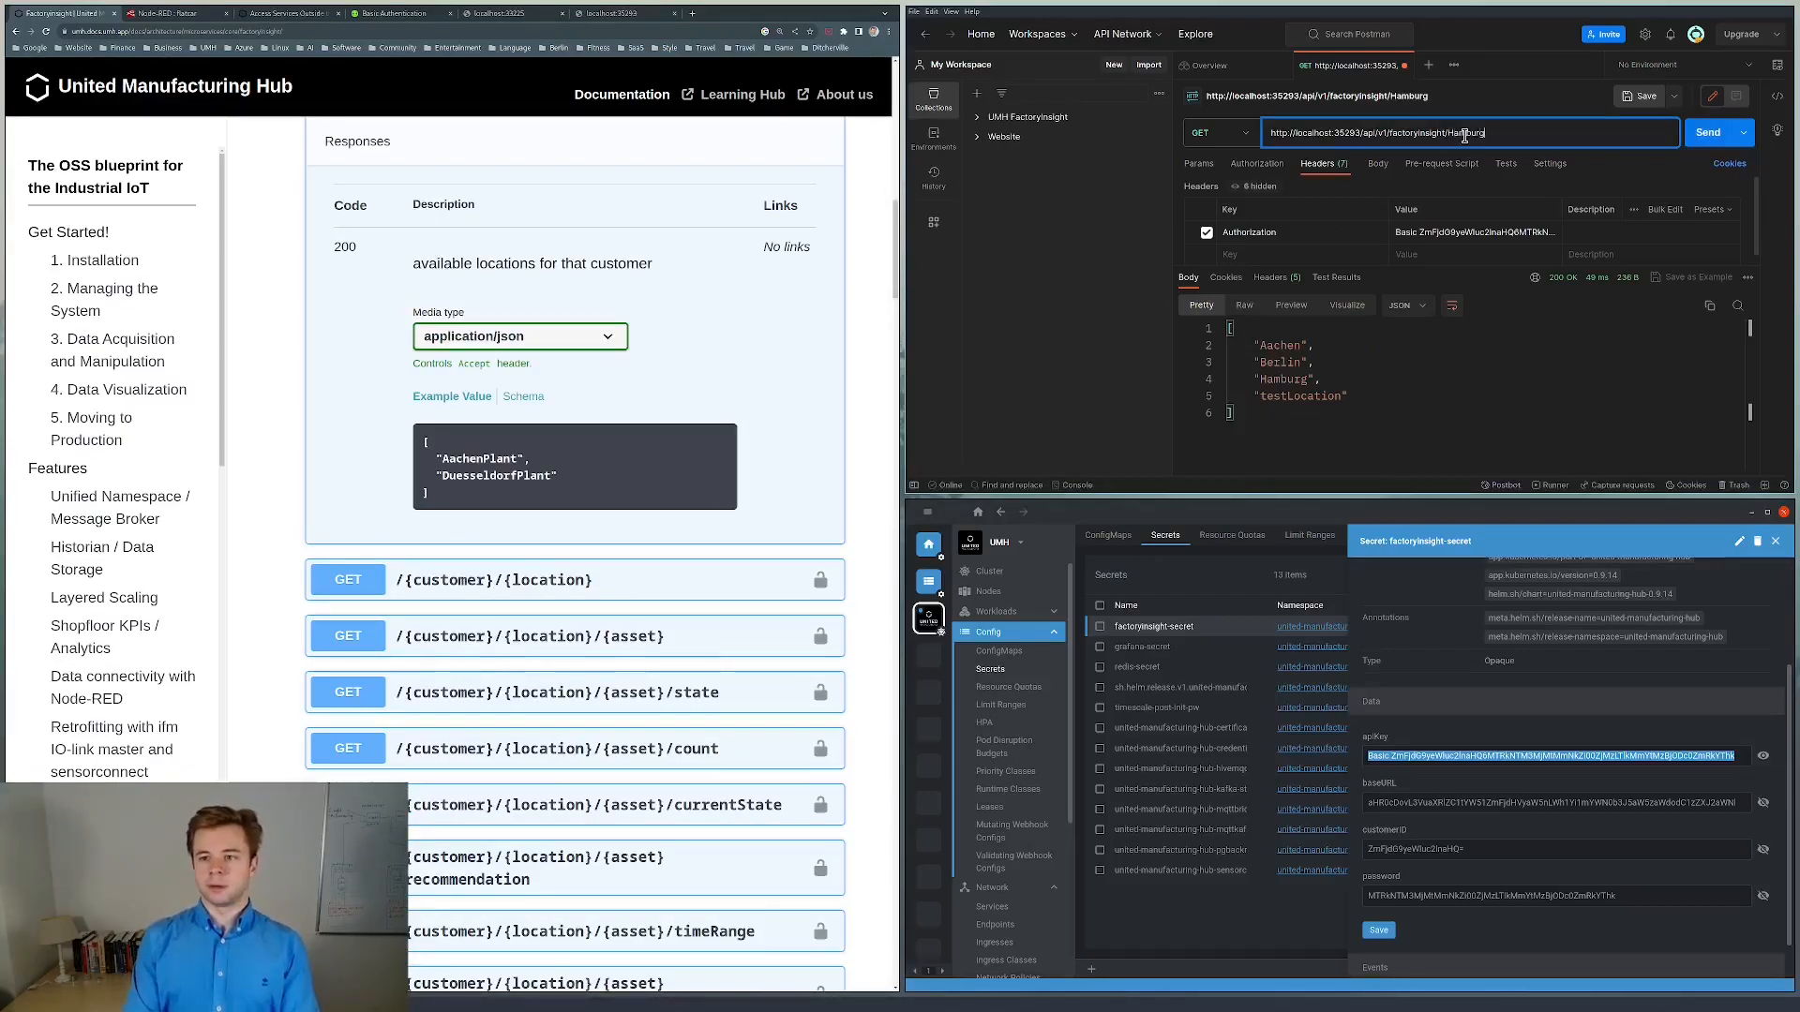
pyautogui.press('Return')
# Append /MeltingFurnace to the Hamburg request URL, send the request and look through the response.
pyautogui.write('/Melt')
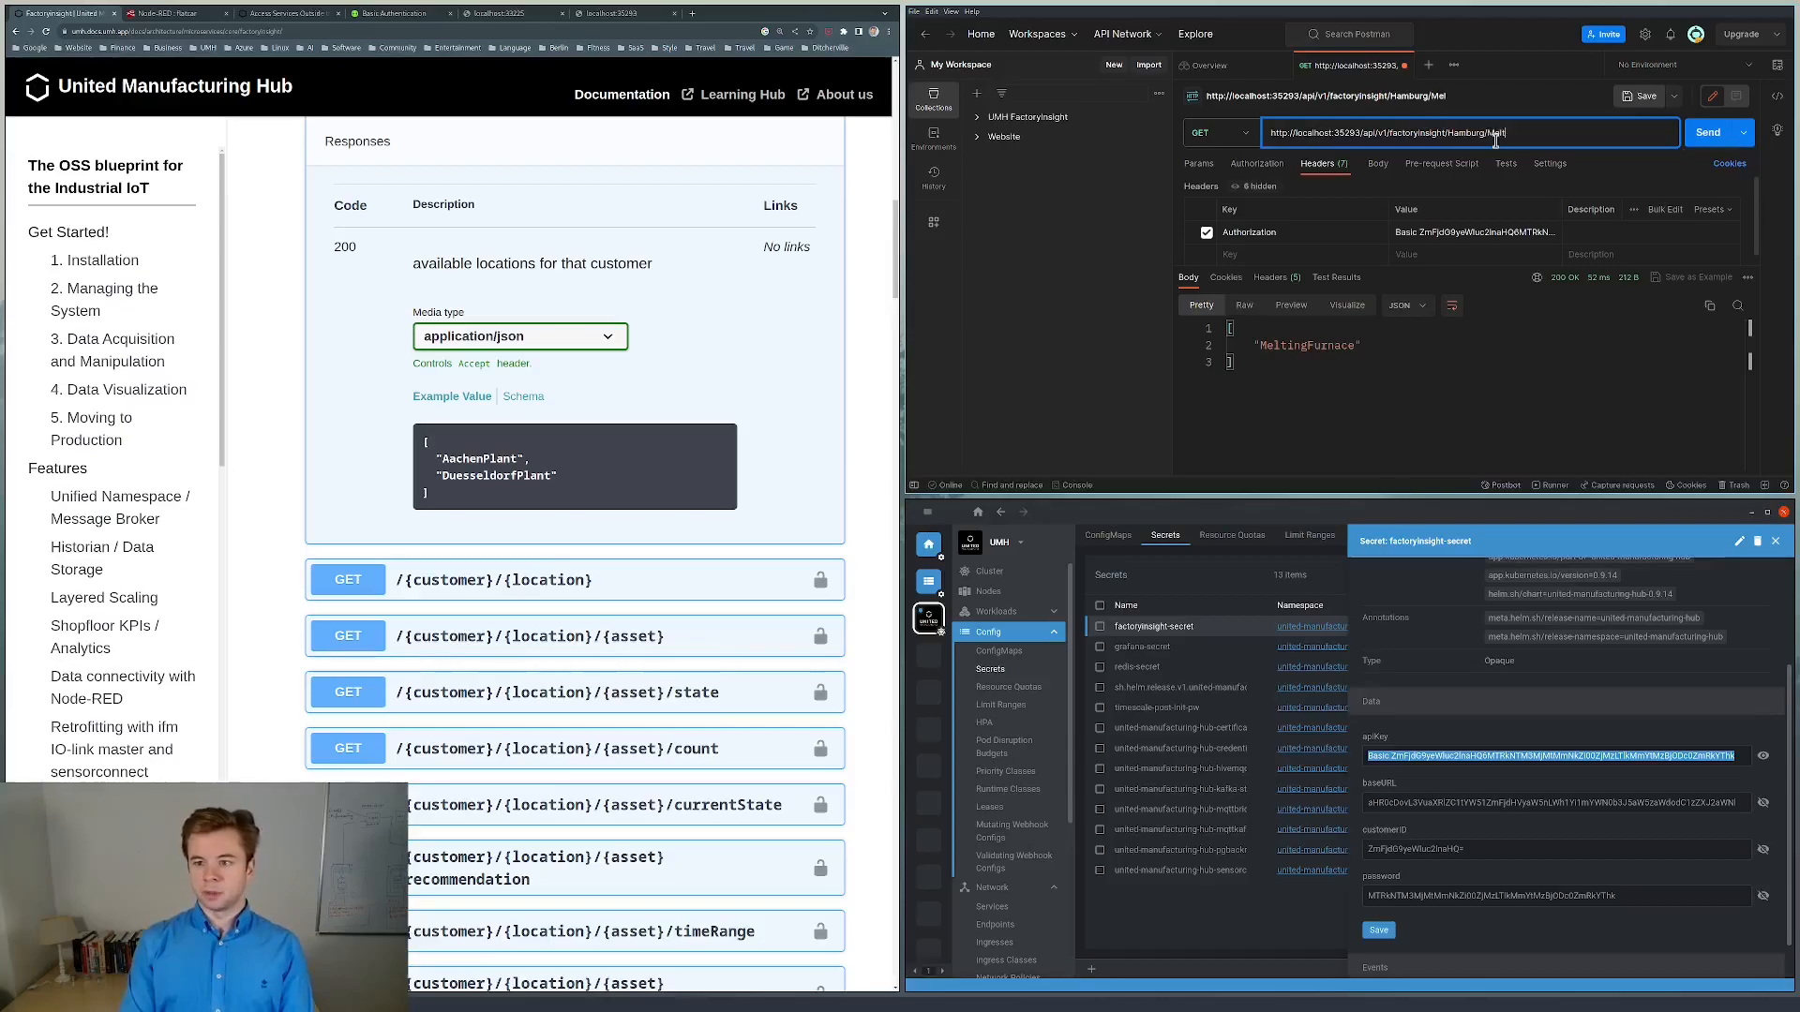
pyautogui.write('ingFurnace')
pyautogui.press('Return')
pyautogui.scroll(-2, 1547, 356)
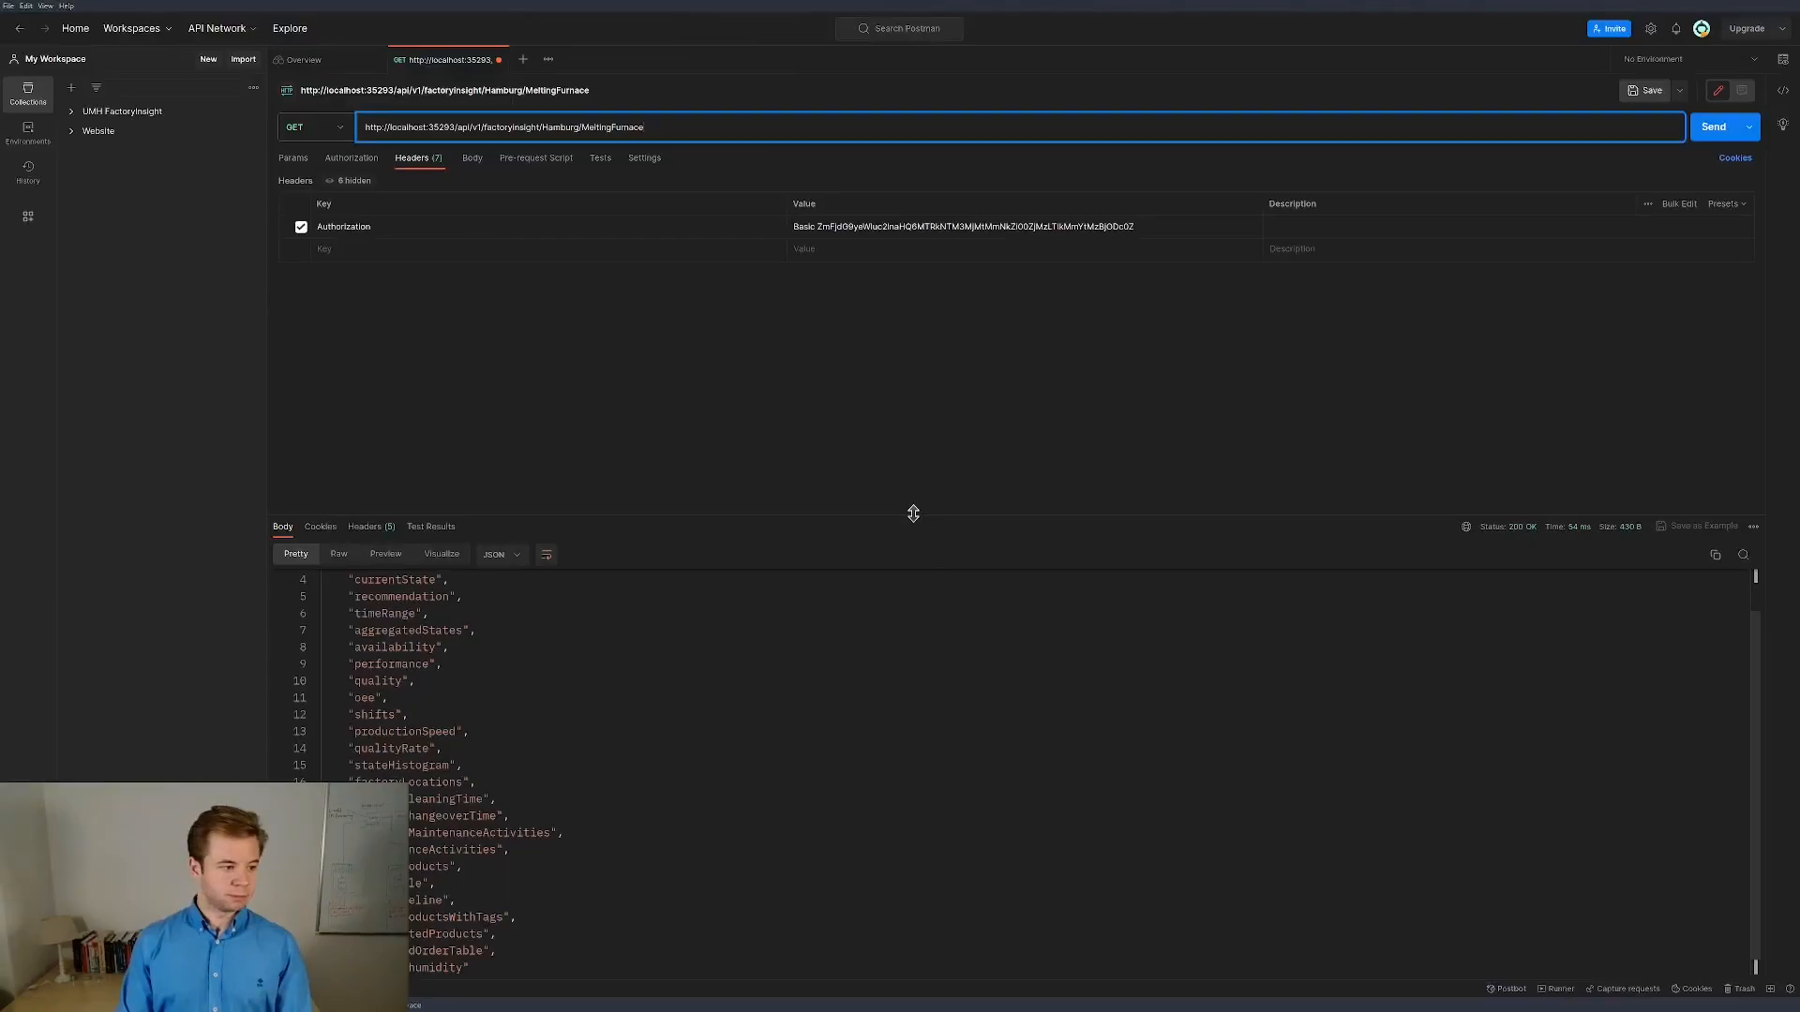
# Enlarge the response area, and send the MeltingFurnace request with /oee appended to its URL.
pyautogui.moveTo(908, 517); pyautogui.dragTo(887, 309)
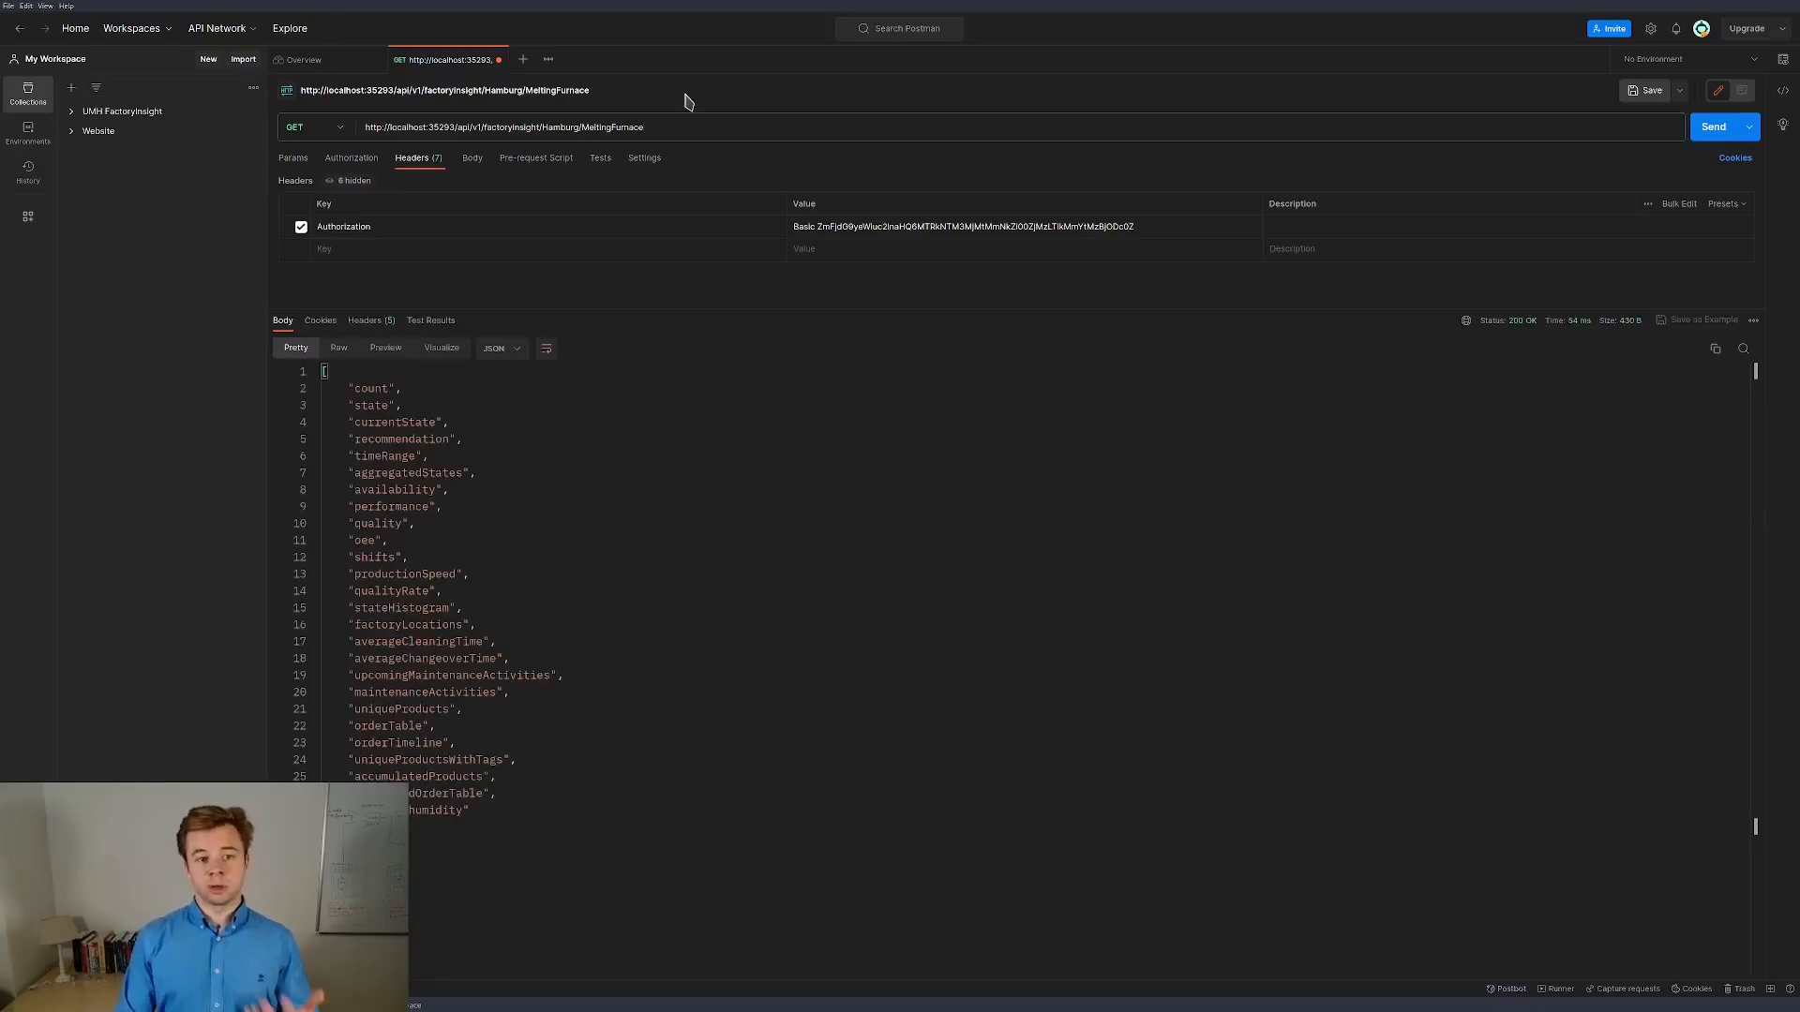
pyautogui.click(670, 132)
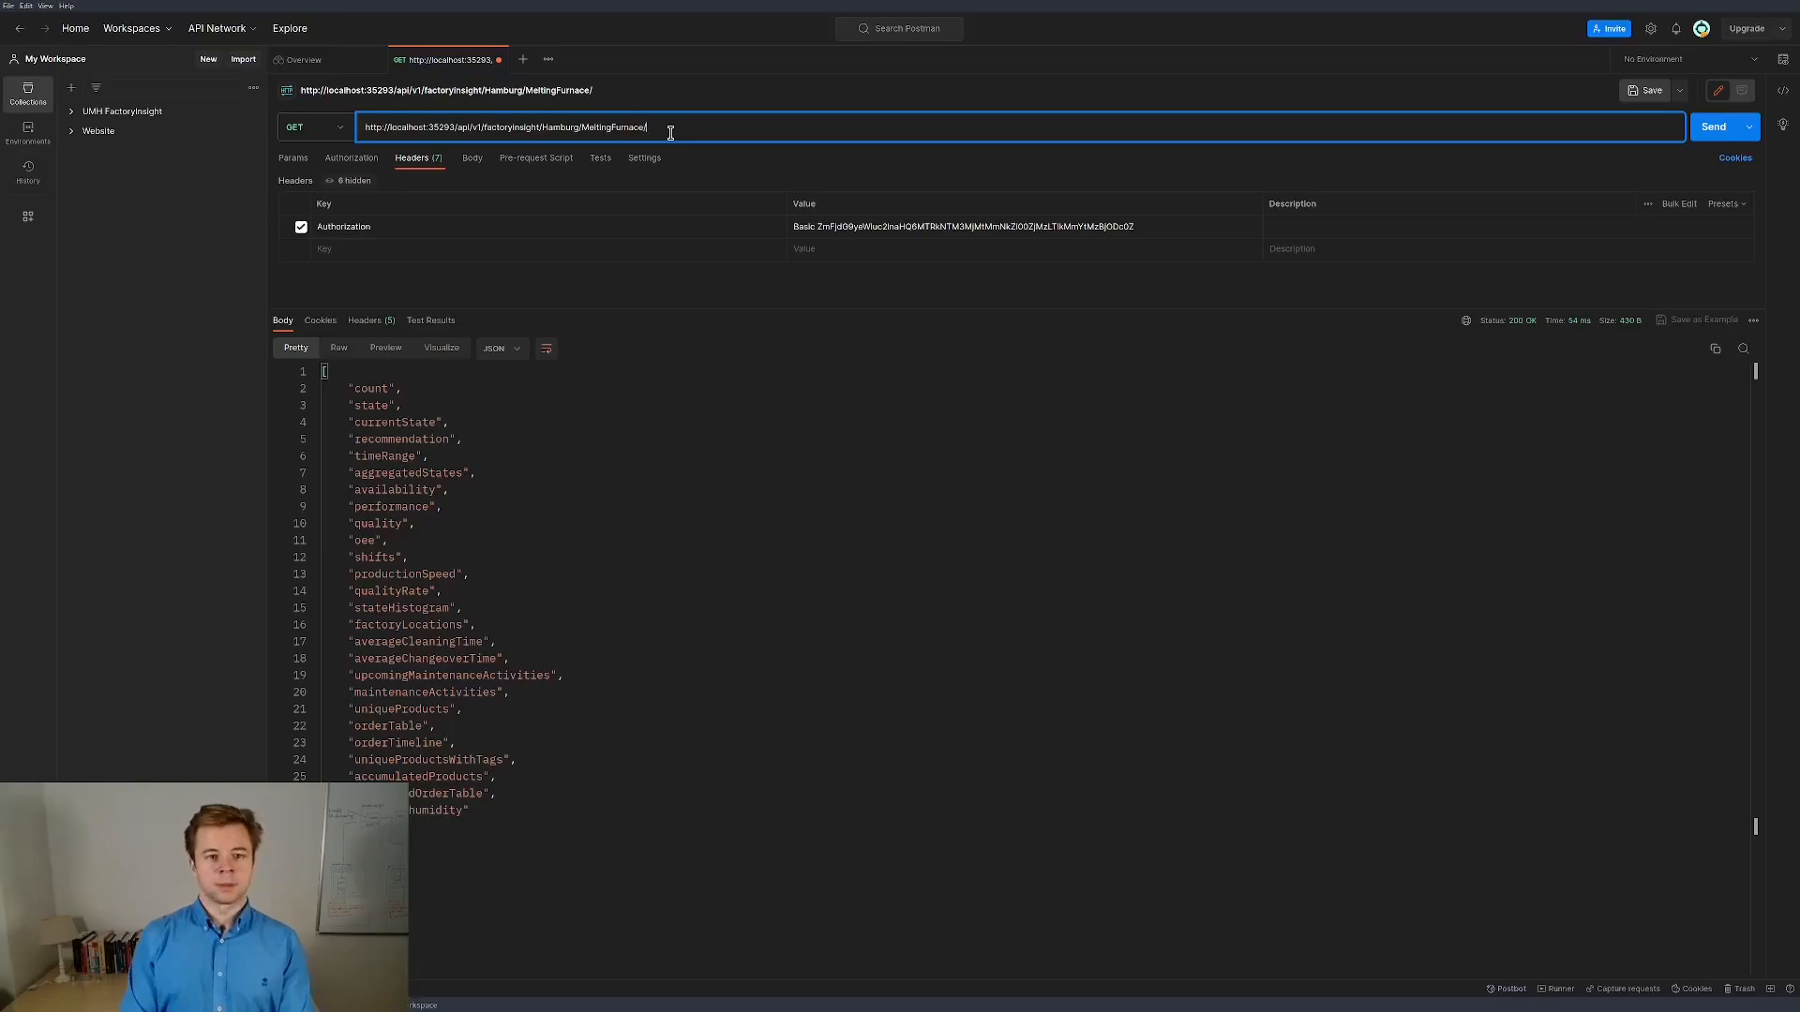
pyautogui.press('Return')
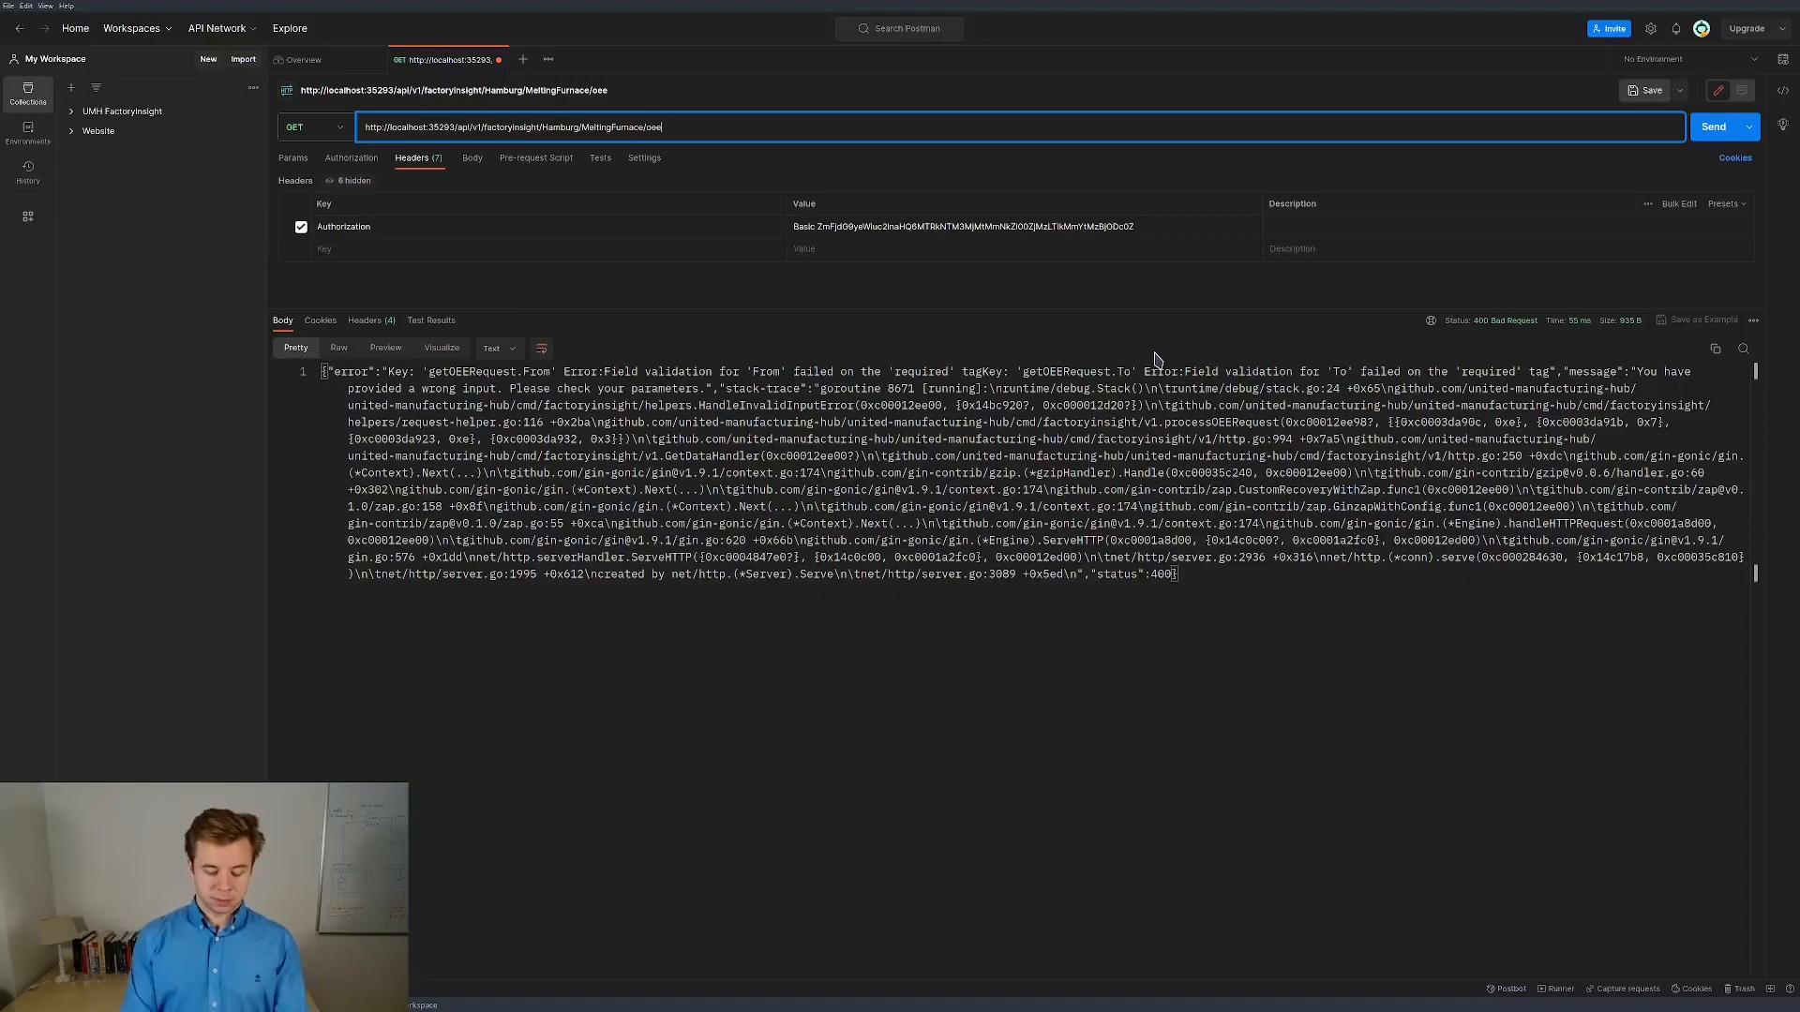
# Check the Hamburg MeltingFurnace humidity flow in Node-RED and the list of asset endpoints in the Factoryinsight documentation.
pyautogui.hotkey('alt', 'Tab')
pyautogui.hotkey('alt', 'Tab')
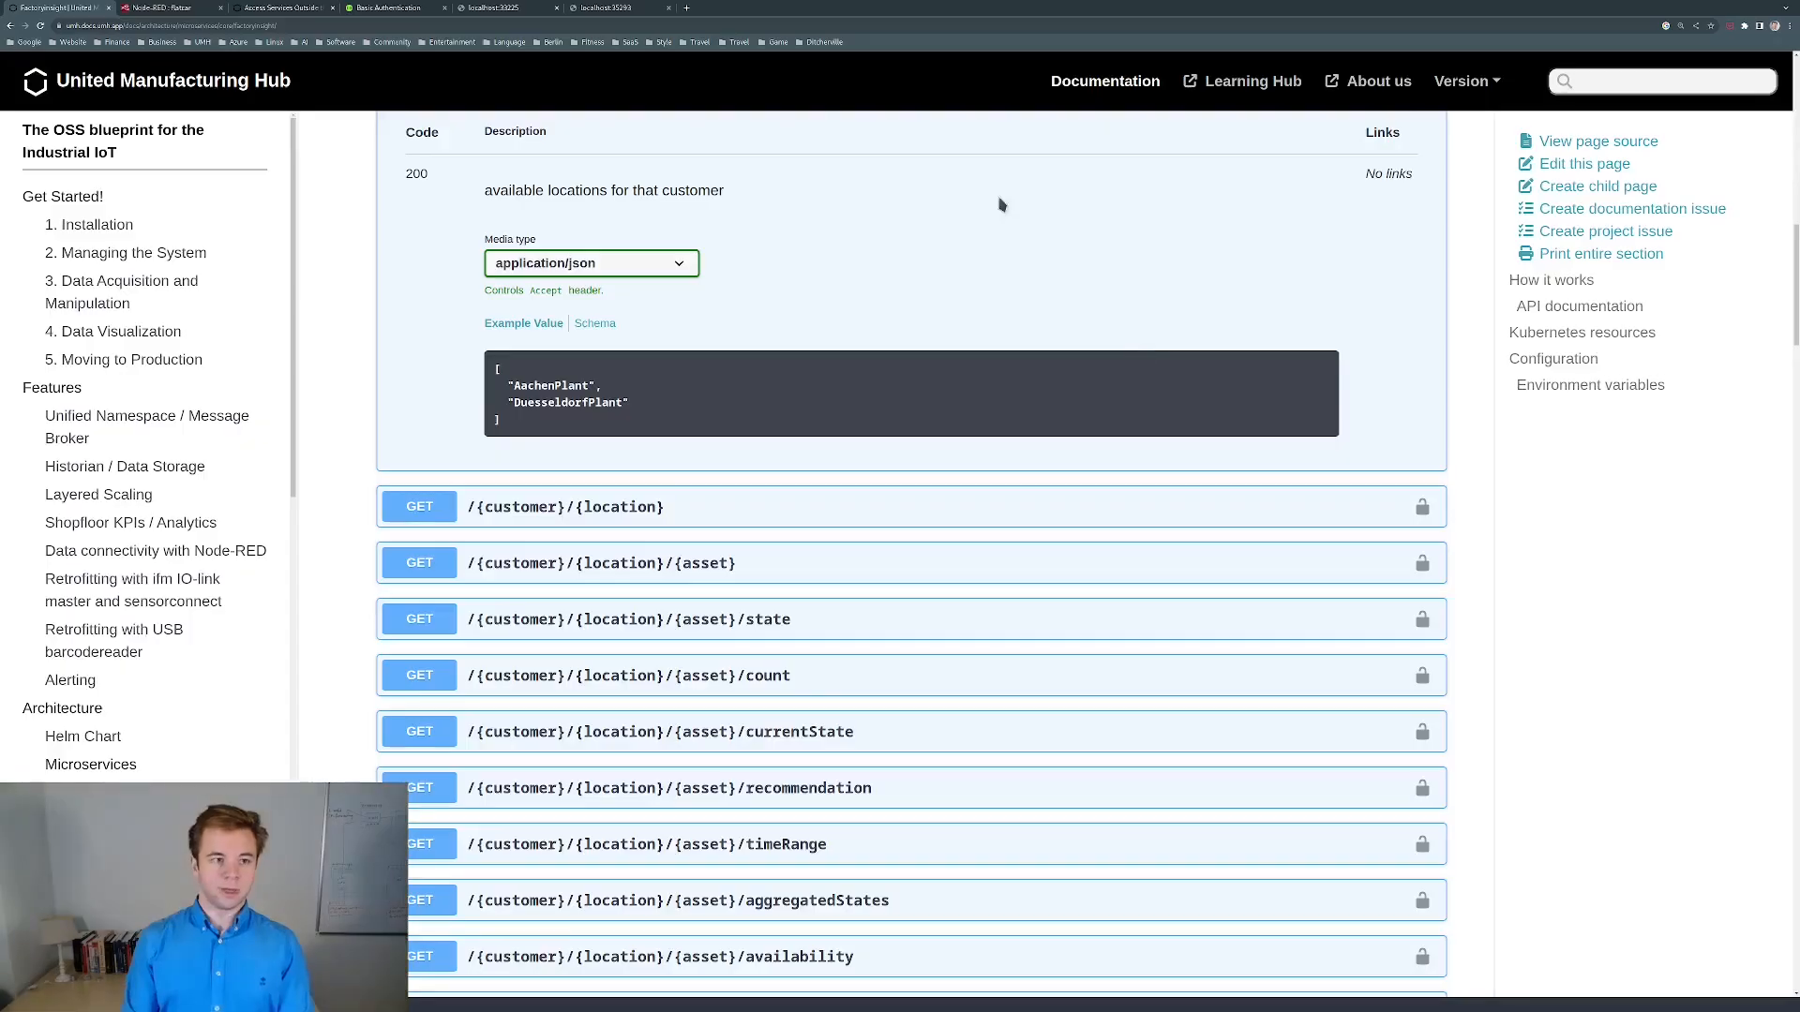
pyautogui.click(150, 12)
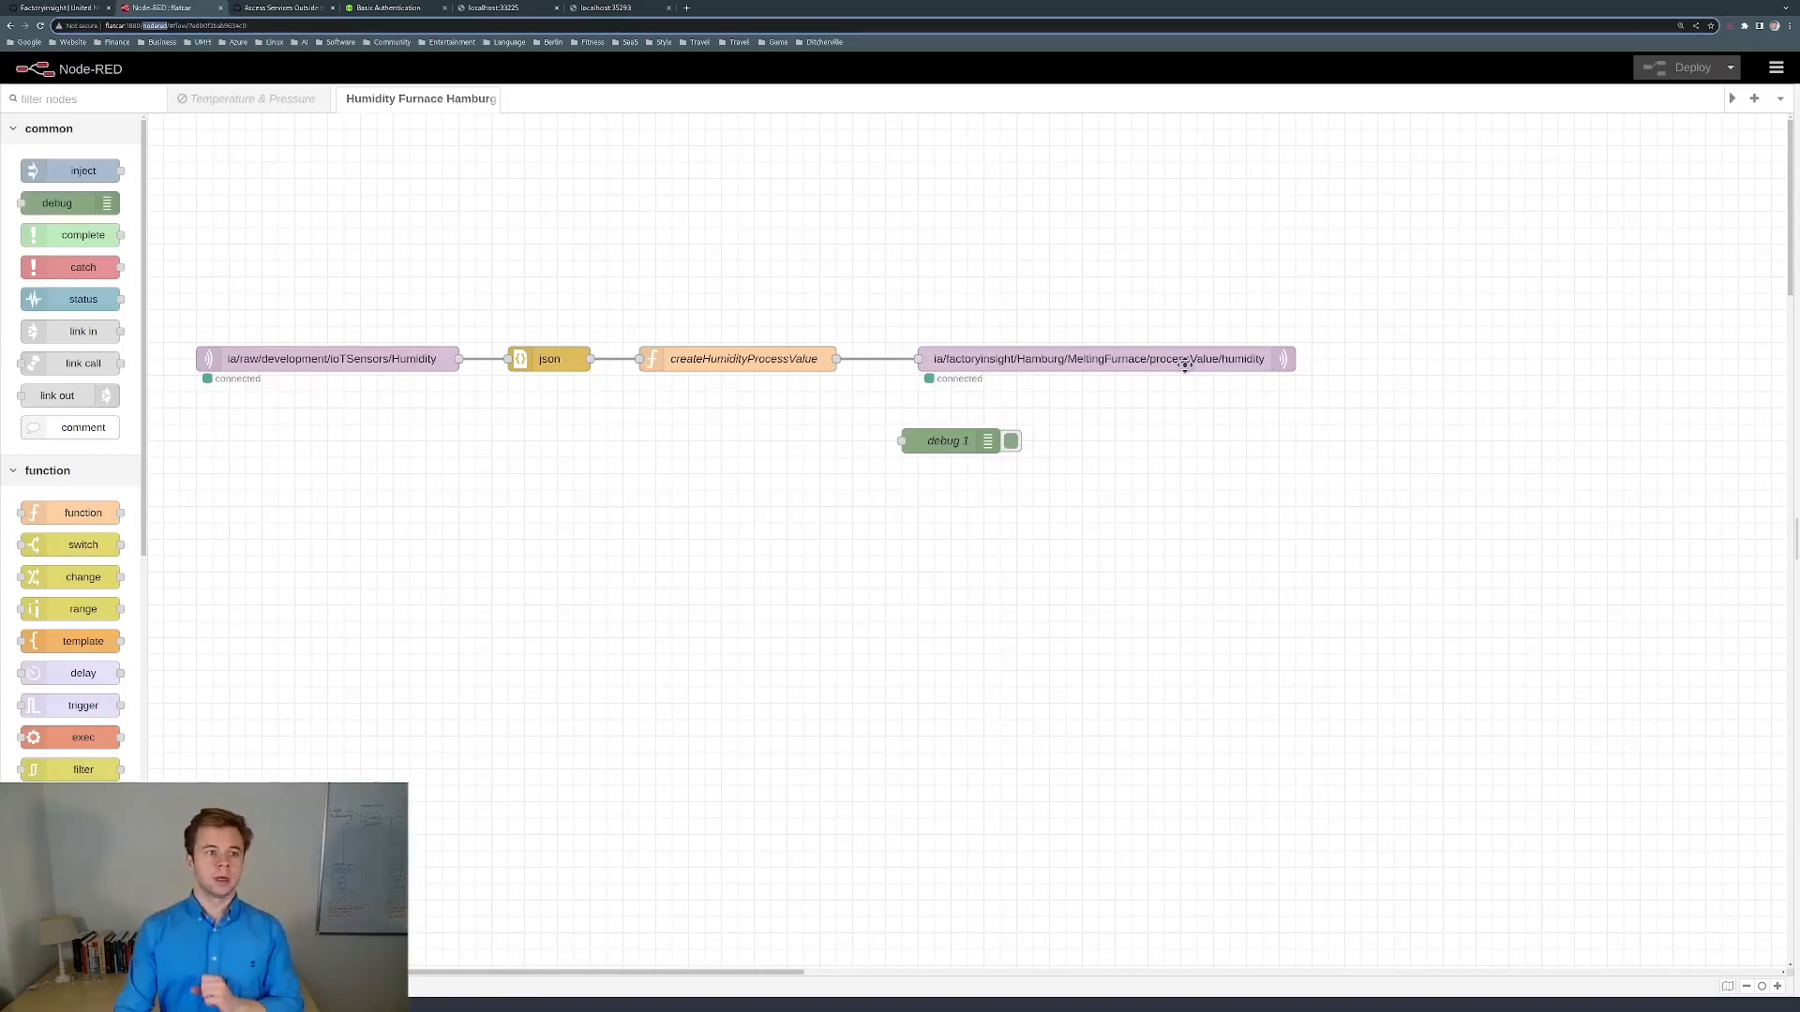
pyautogui.click(61, 7)
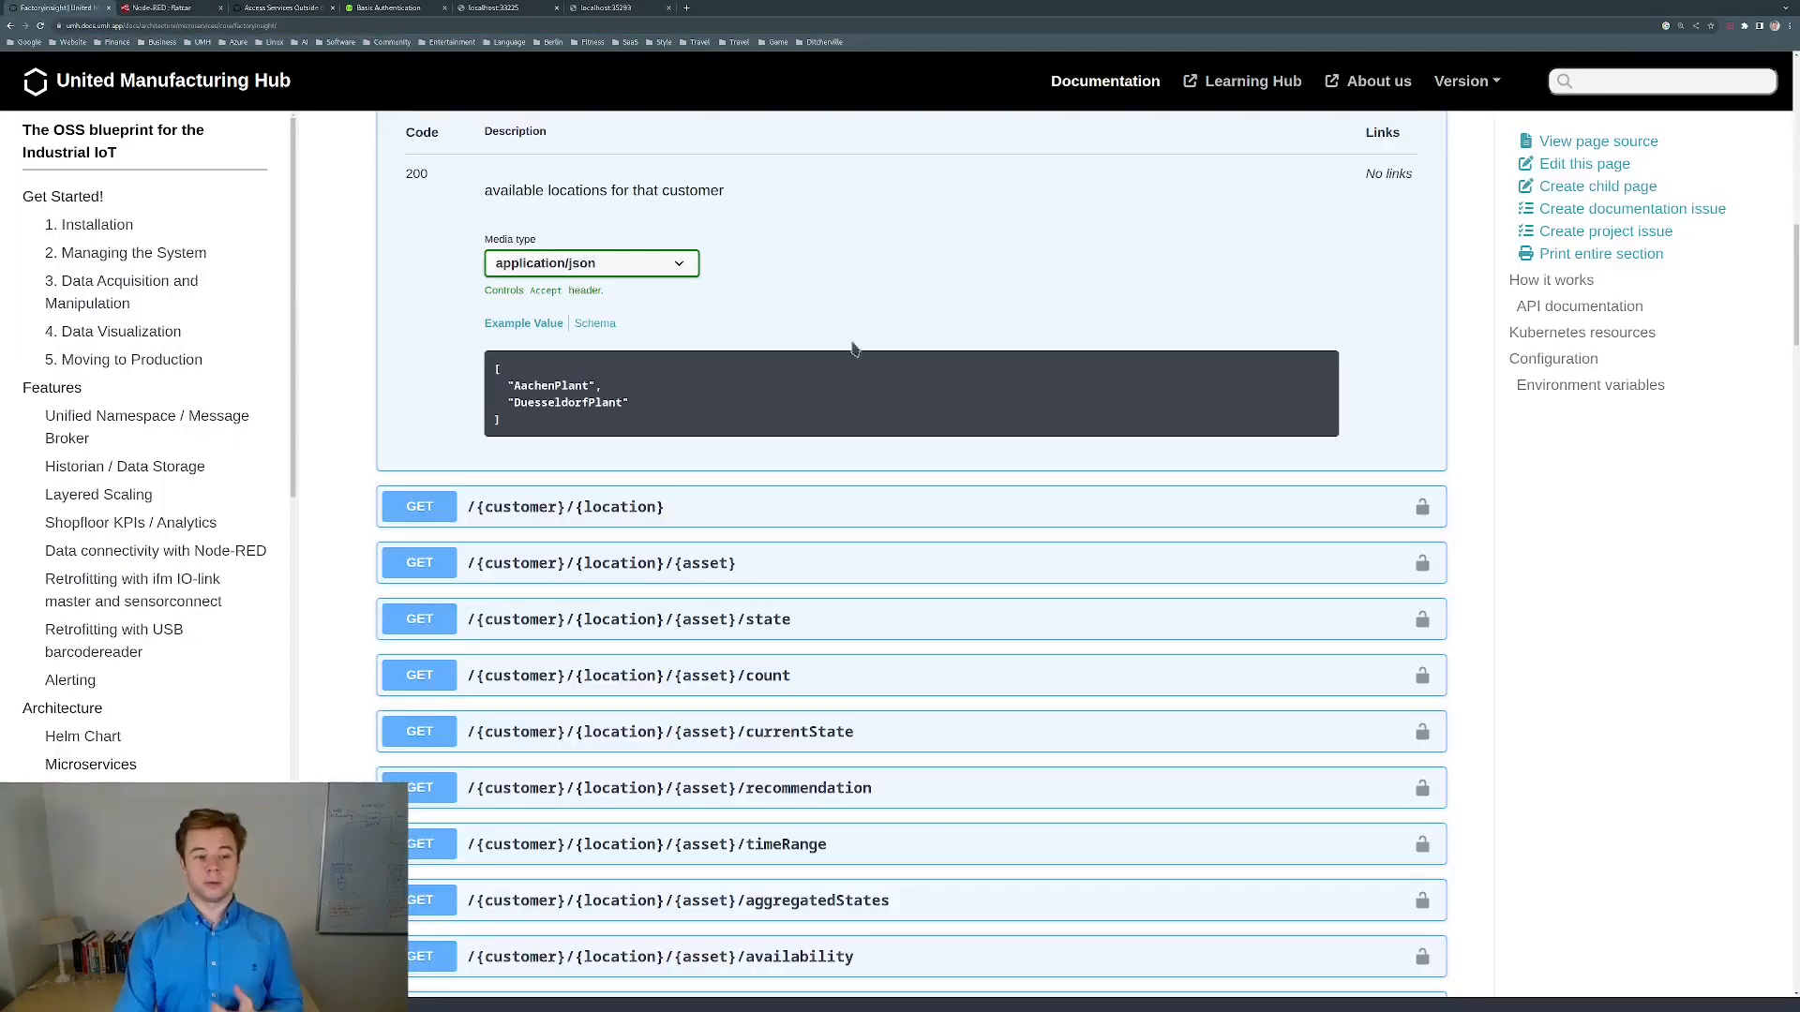
pyautogui.scroll(-2, 950, 481)
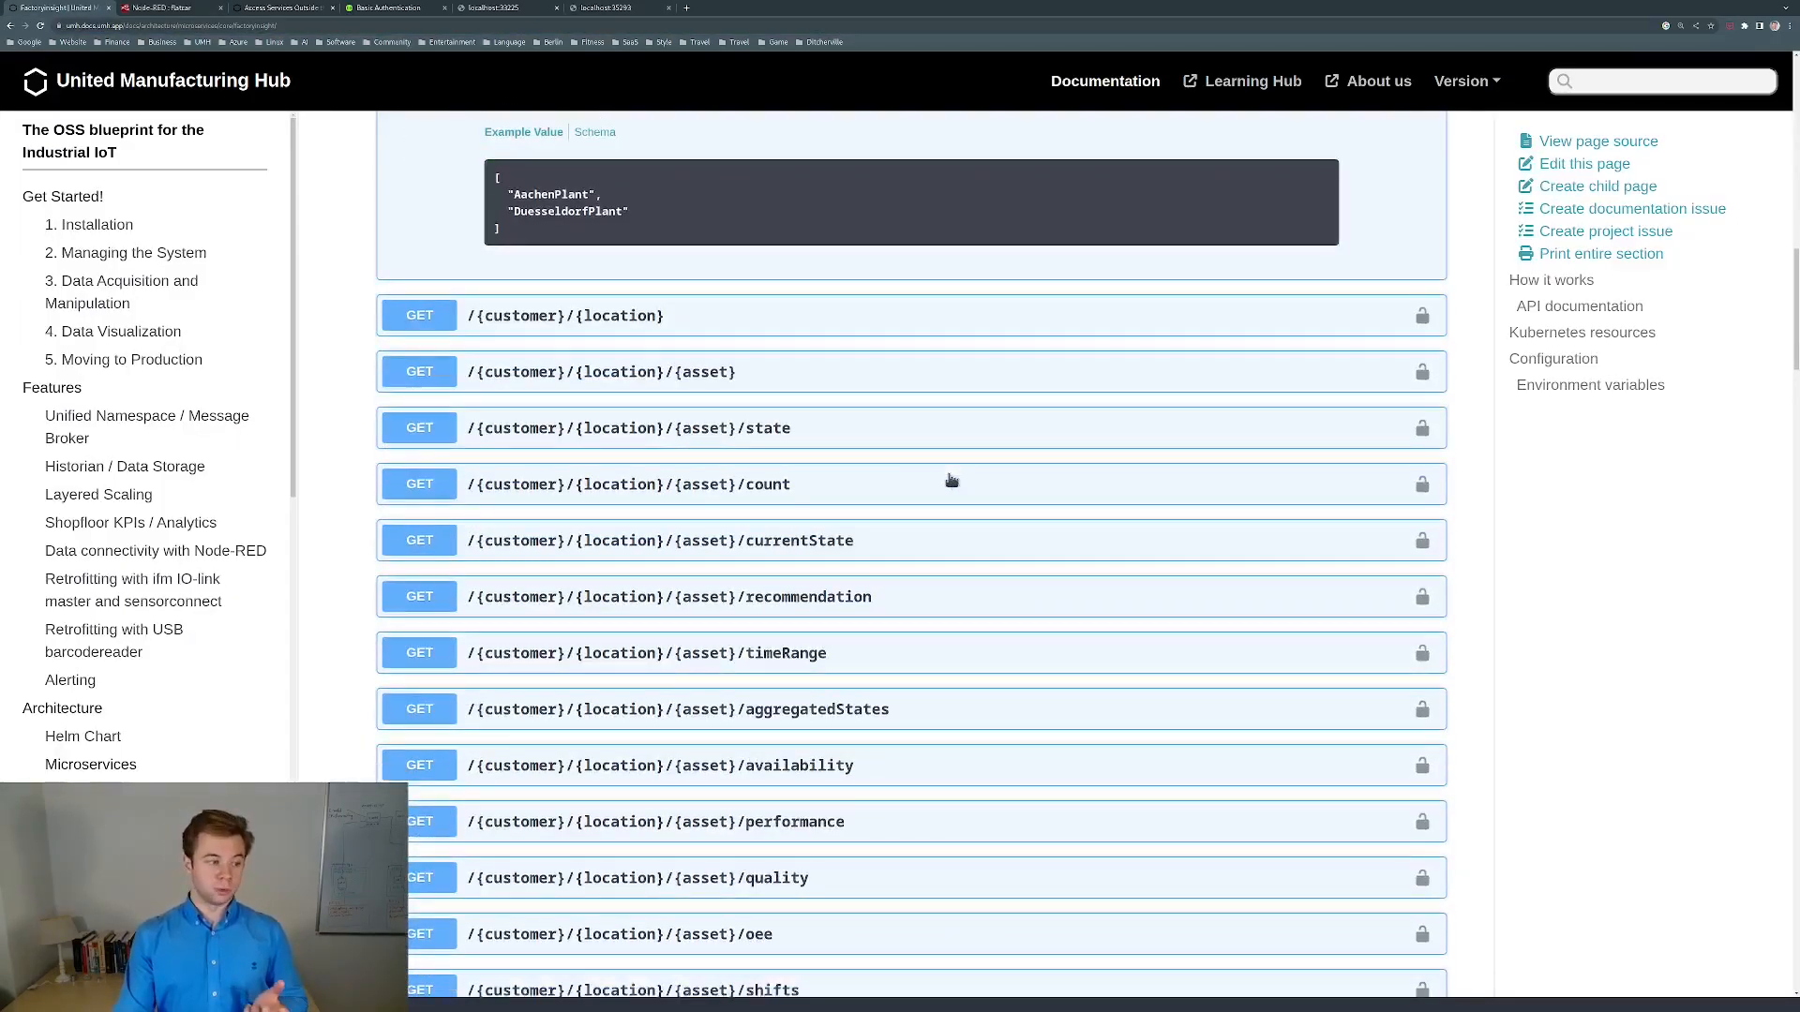